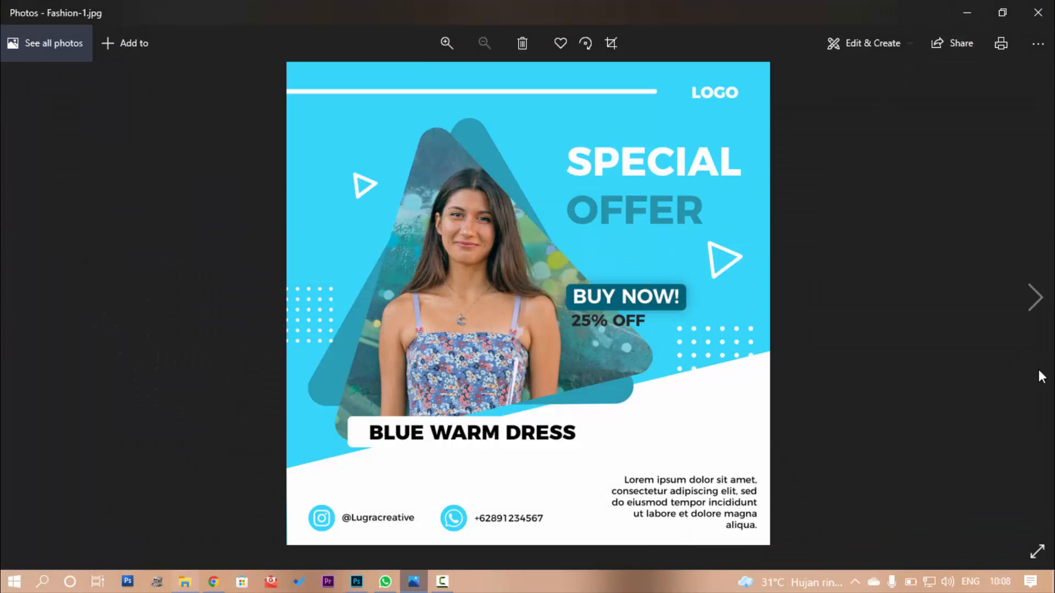
- Close the Fashion-1.jpg preview, switch to Photoshop and start a new document
click(1038, 12)
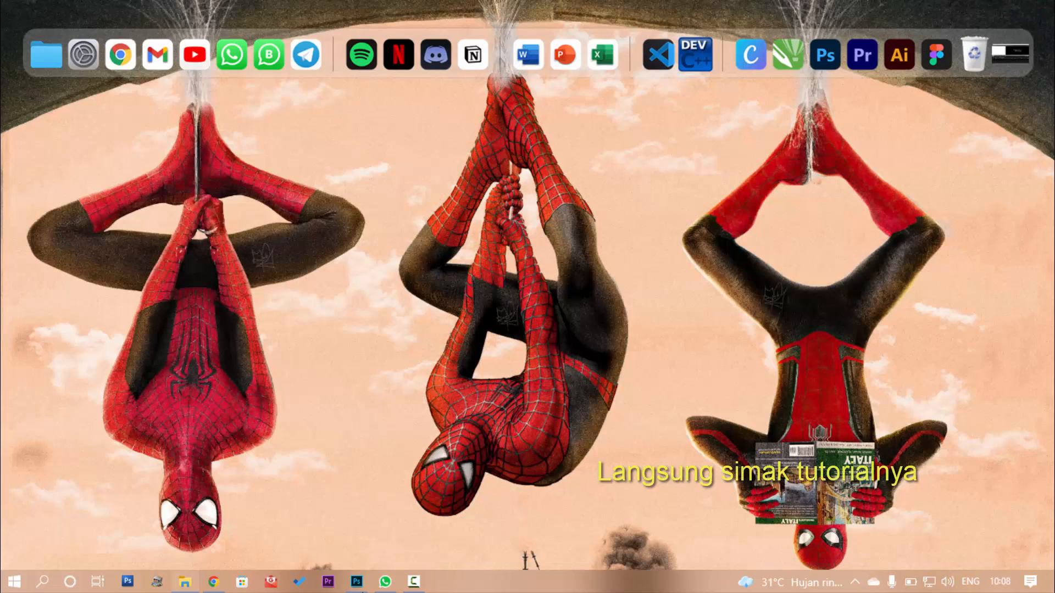
click(357, 582)
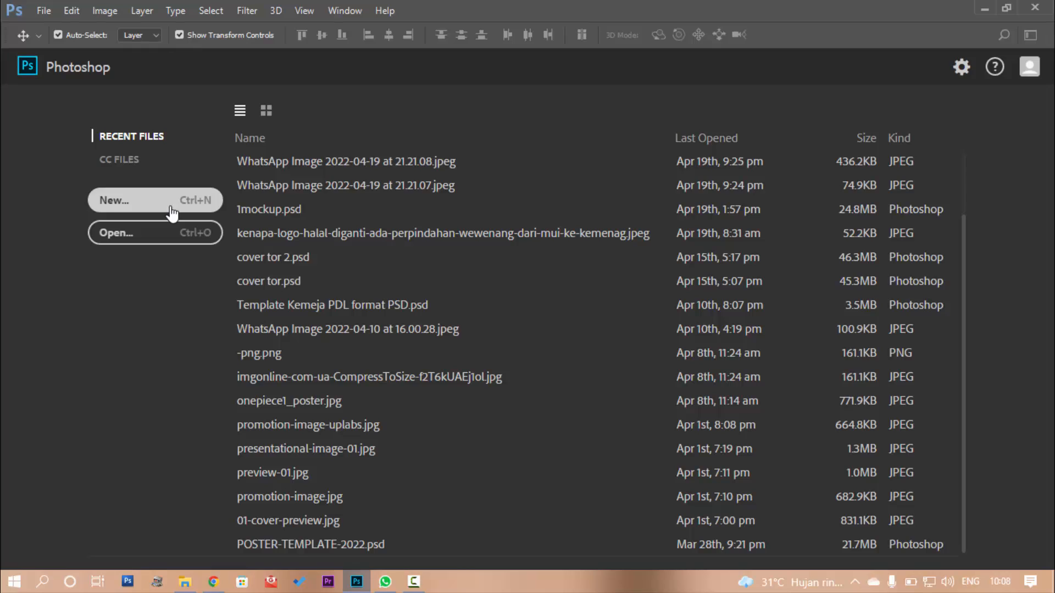
click(172, 211)
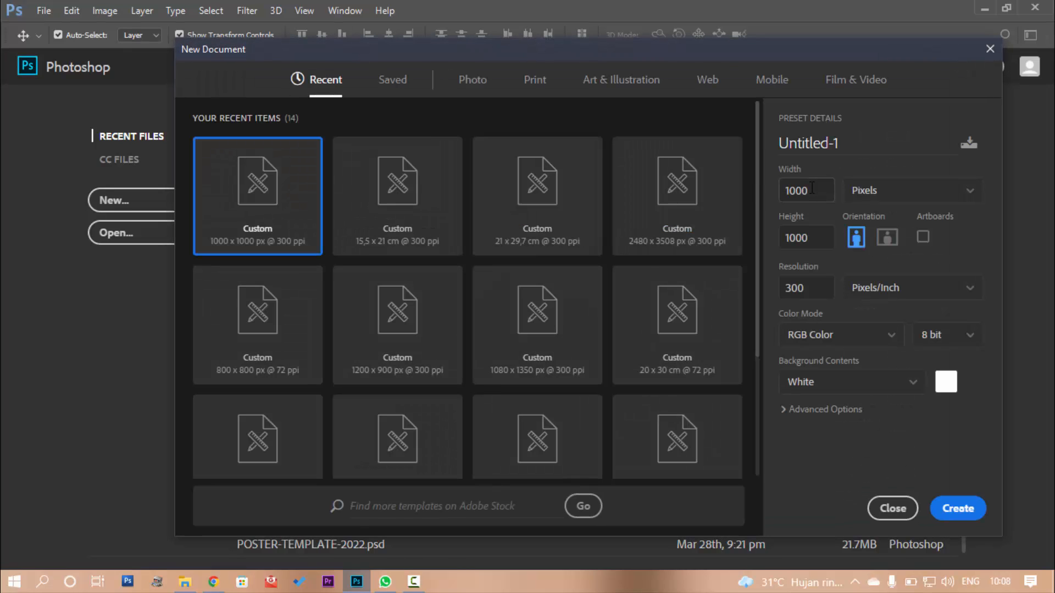
- Create the document at 1080 × 1080 pixels with a resolution of 72 pixels/inch, RGB color and white background
click(813, 189)
text(10)
key(Tab)
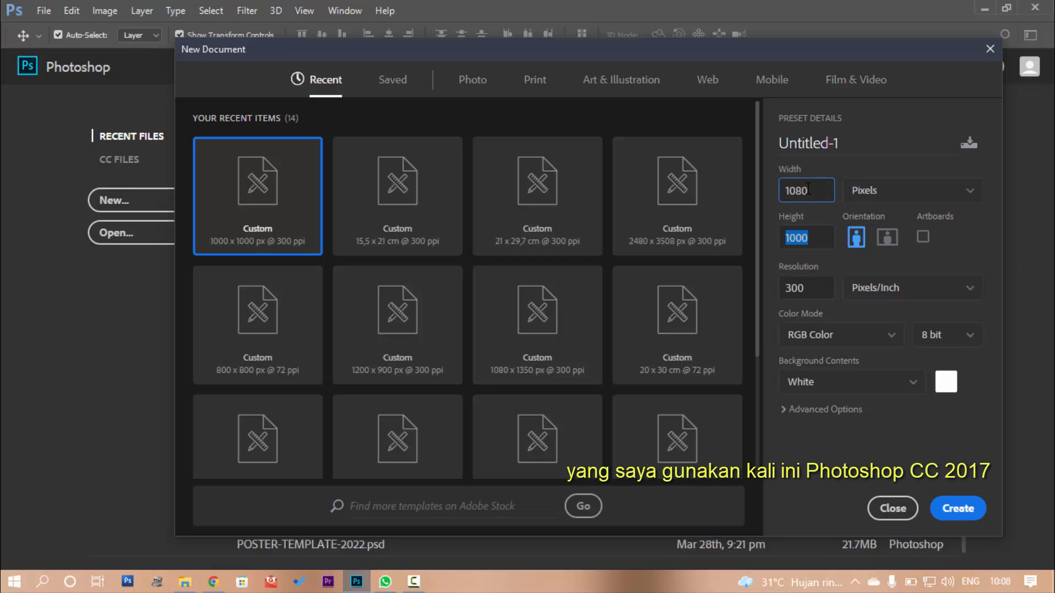
text(1080)
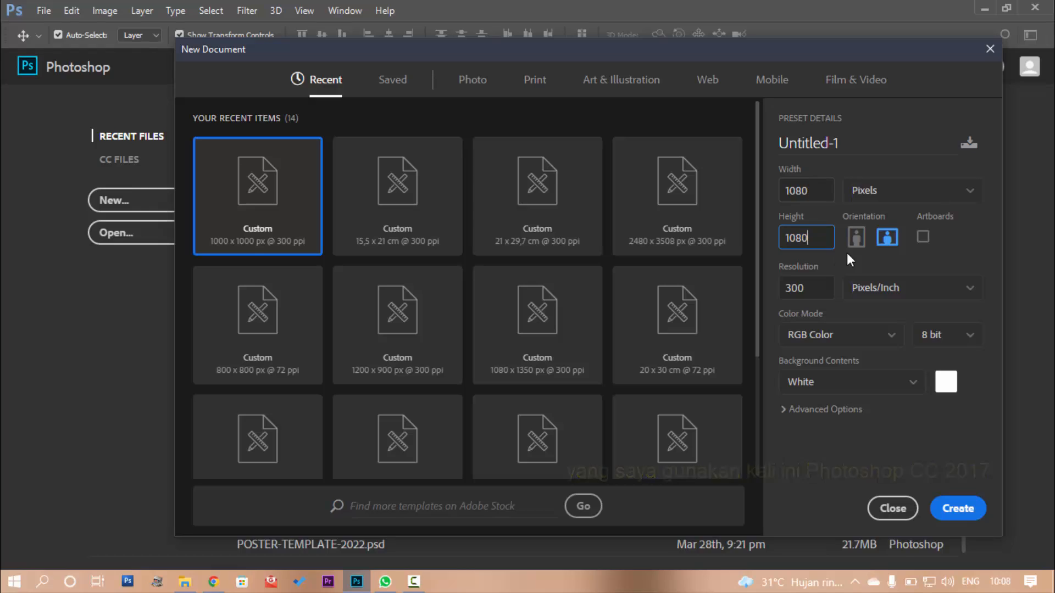
click(819, 291)
text(3)
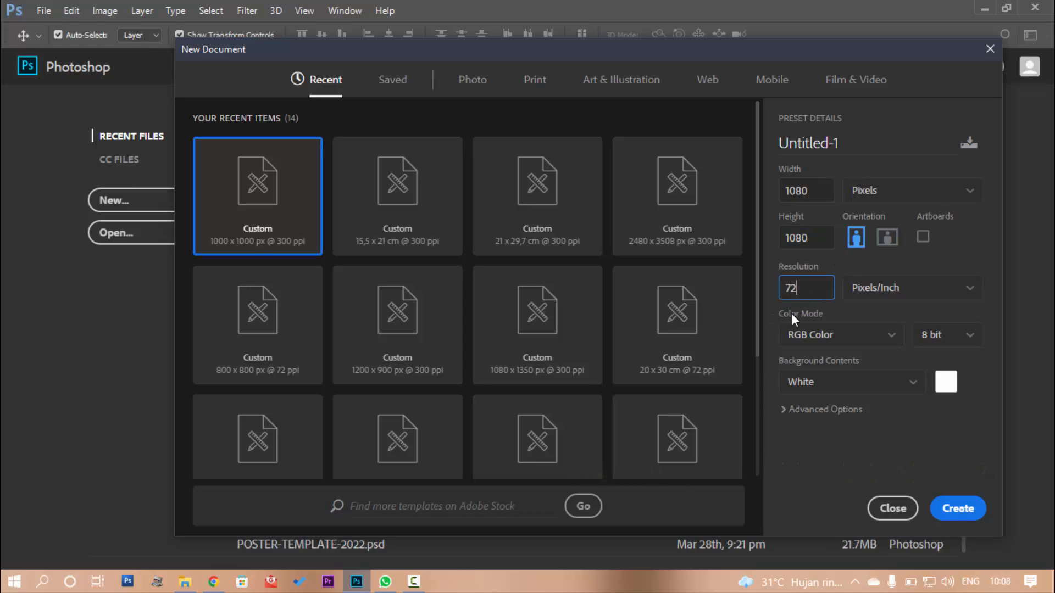
text(2)
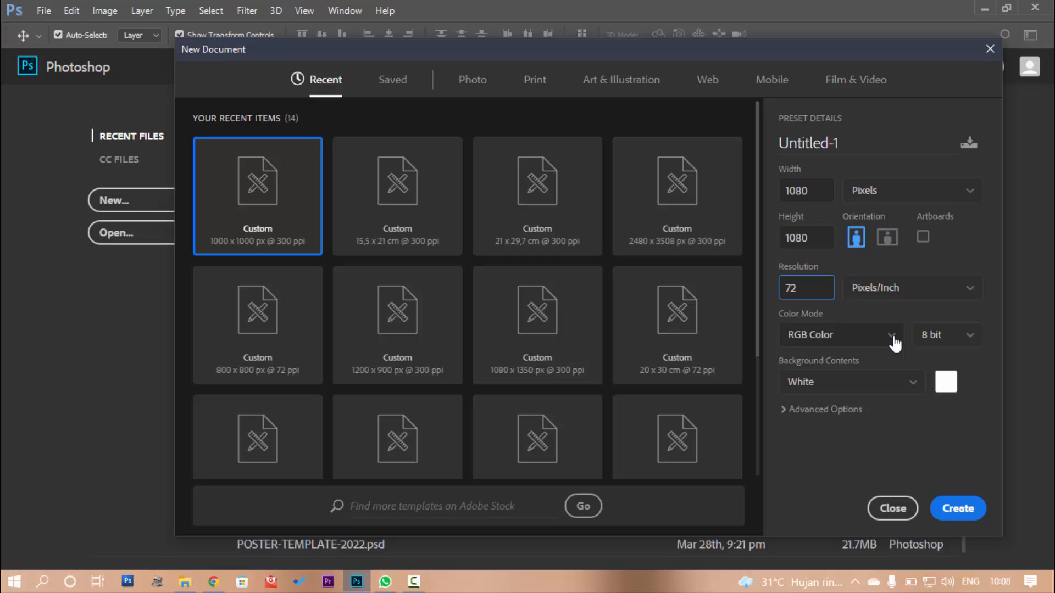
click(967, 519)
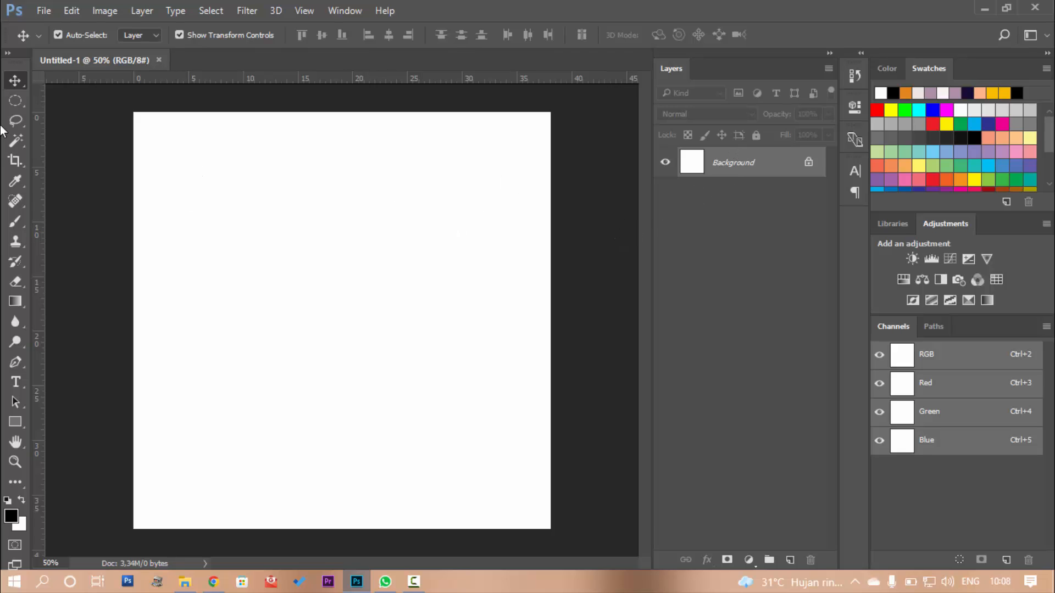
- Add a Solid Color fill layer over the background in a medium blue with hue 205°
click(748, 561)
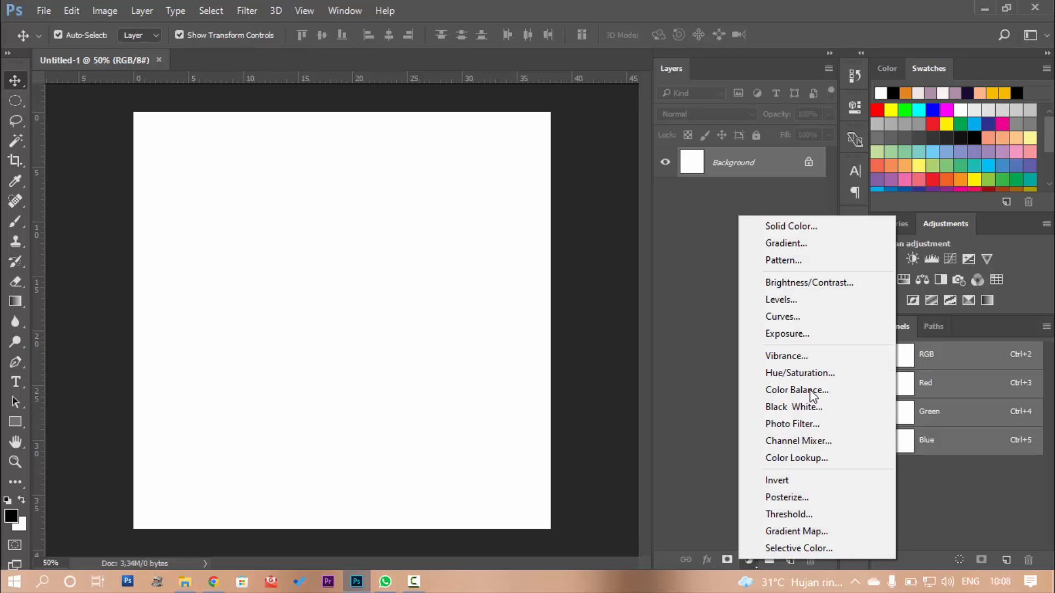
click(816, 227)
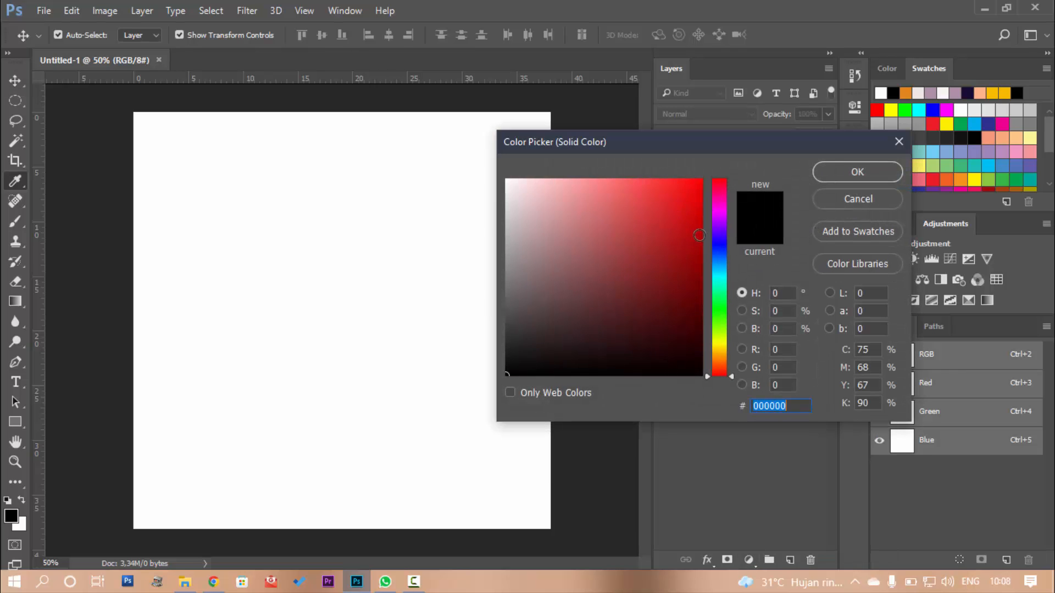
drag(723, 264, 723, 275)
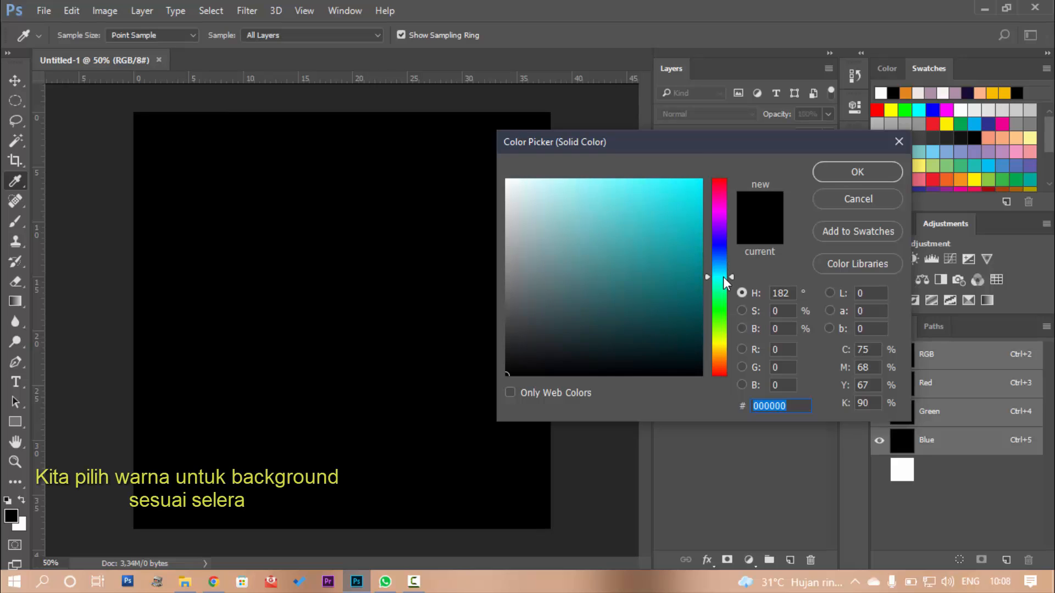
click(682, 277)
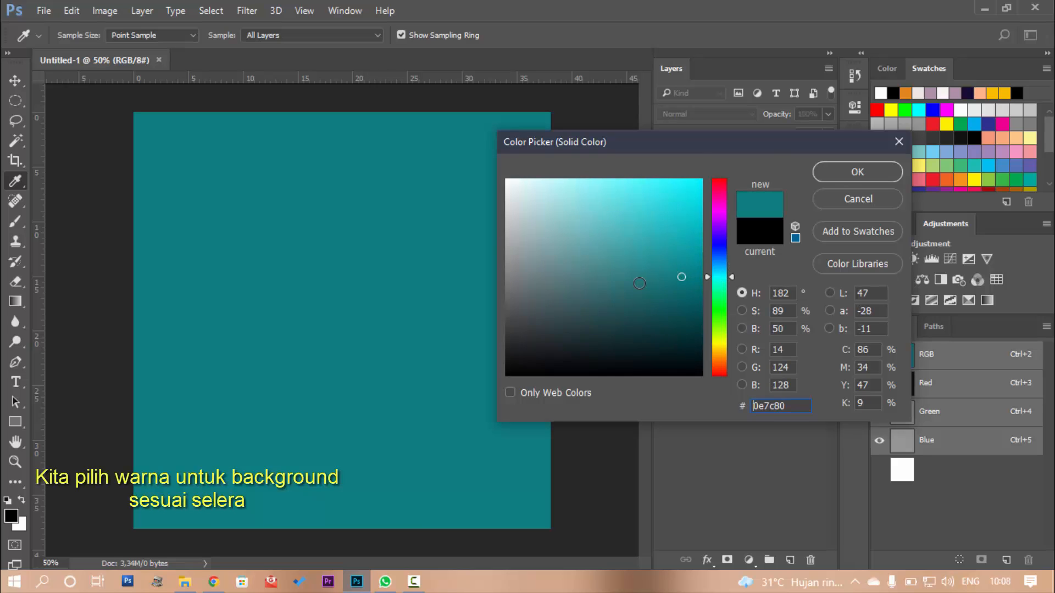
drag(725, 297, 724, 265)
click(664, 238)
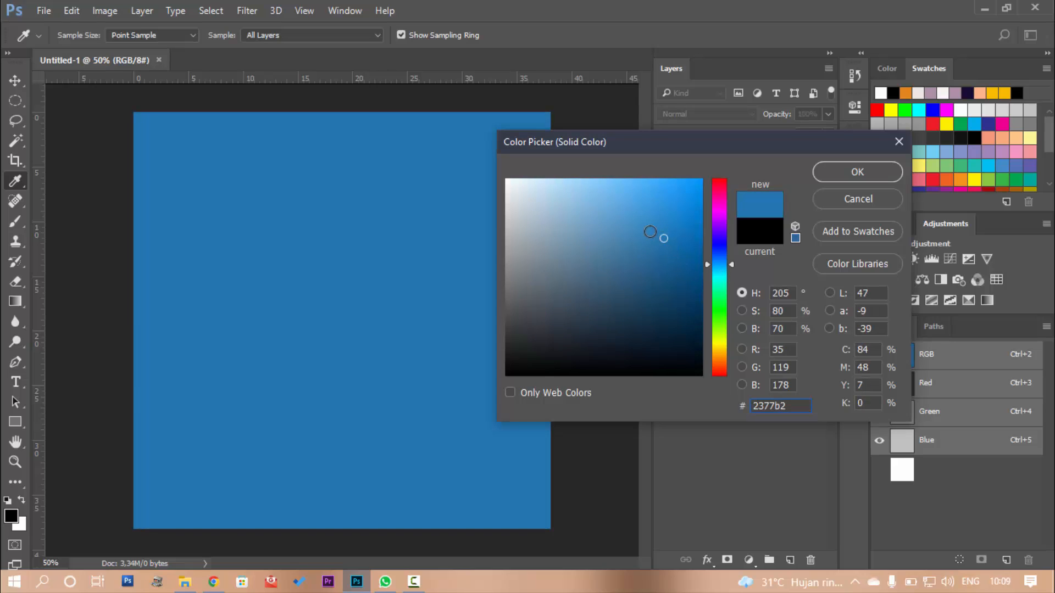
mouse_move(664, 238)
mouse_down()
mouse_move(636, 229)
mouse_move(631, 248)
mouse_move(676, 240)
mouse_move(682, 234)
mouse_move(663, 219)
mouse_up()
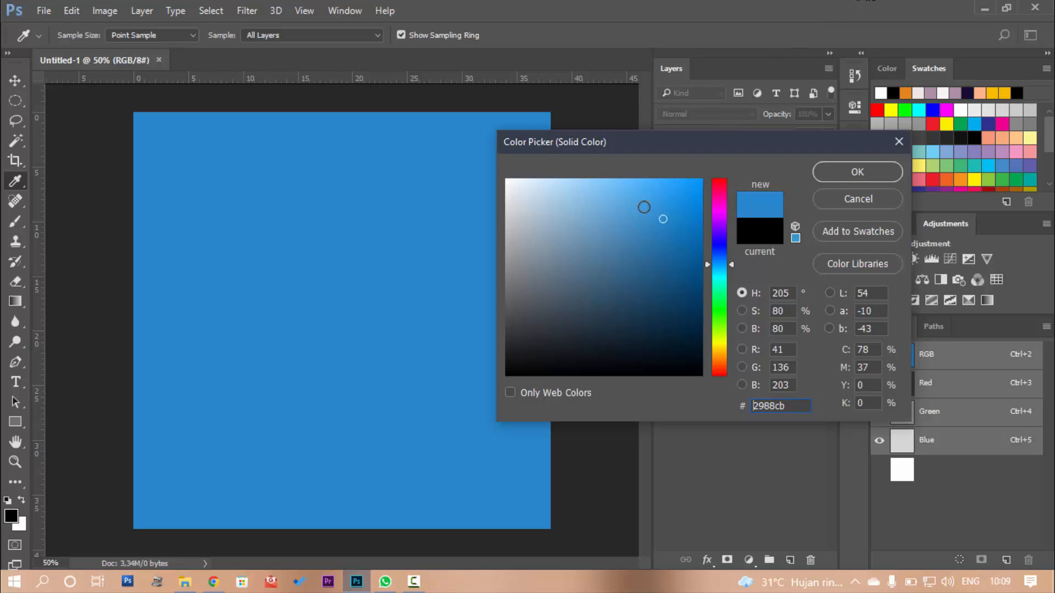
click(658, 207)
click(855, 170)
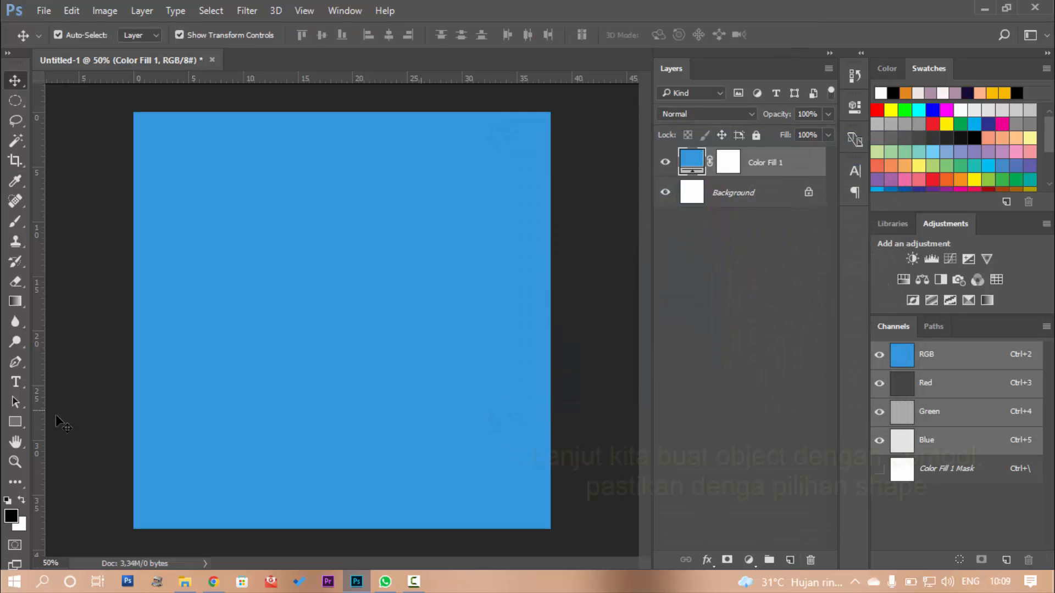
- Set up the Pen tool in Shape mode with a white (ffffff) fill and no stroke
click(15, 362)
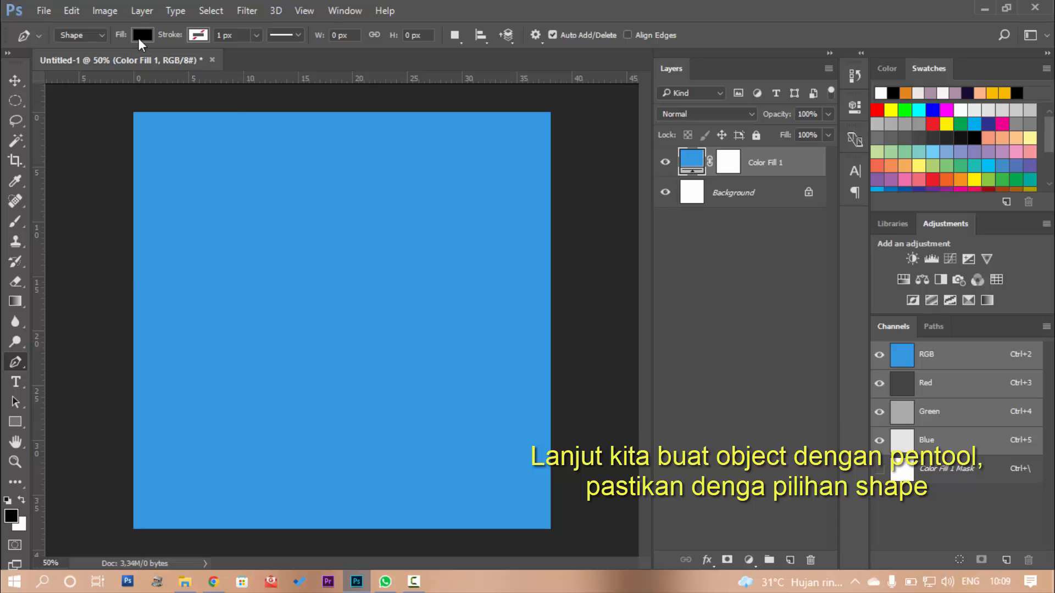
click(138, 38)
click(81, 34)
click(82, 35)
click(78, 54)
click(134, 38)
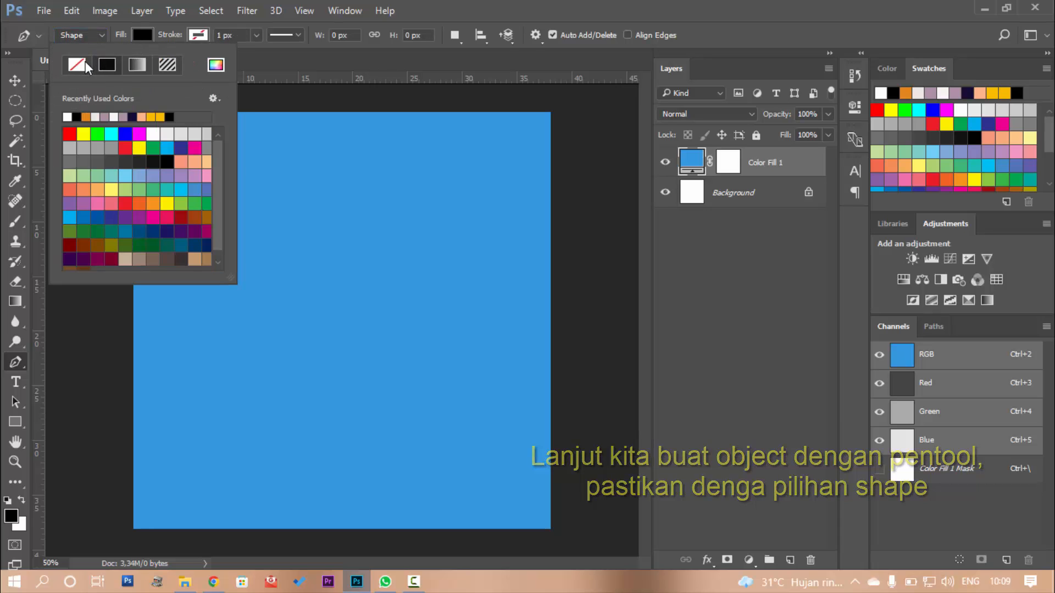
click(216, 65)
click(506, 181)
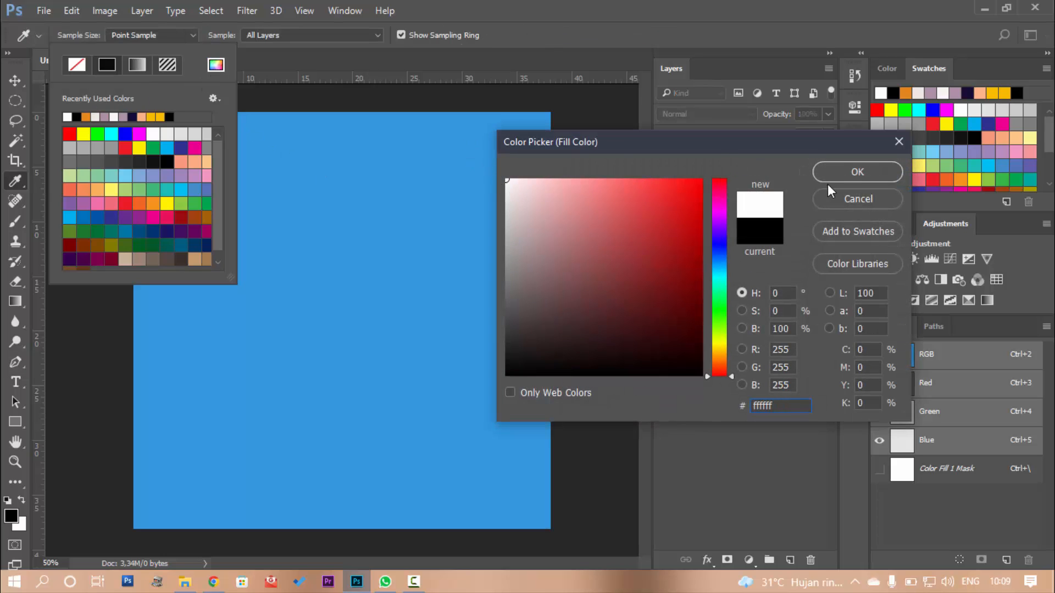
click(835, 173)
click(197, 36)
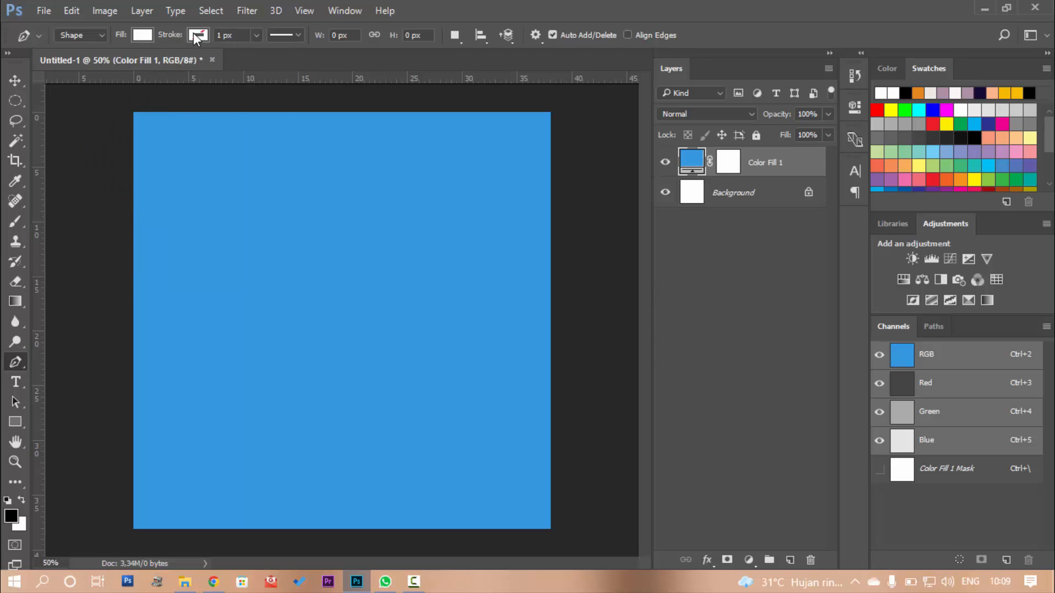
click(196, 36)
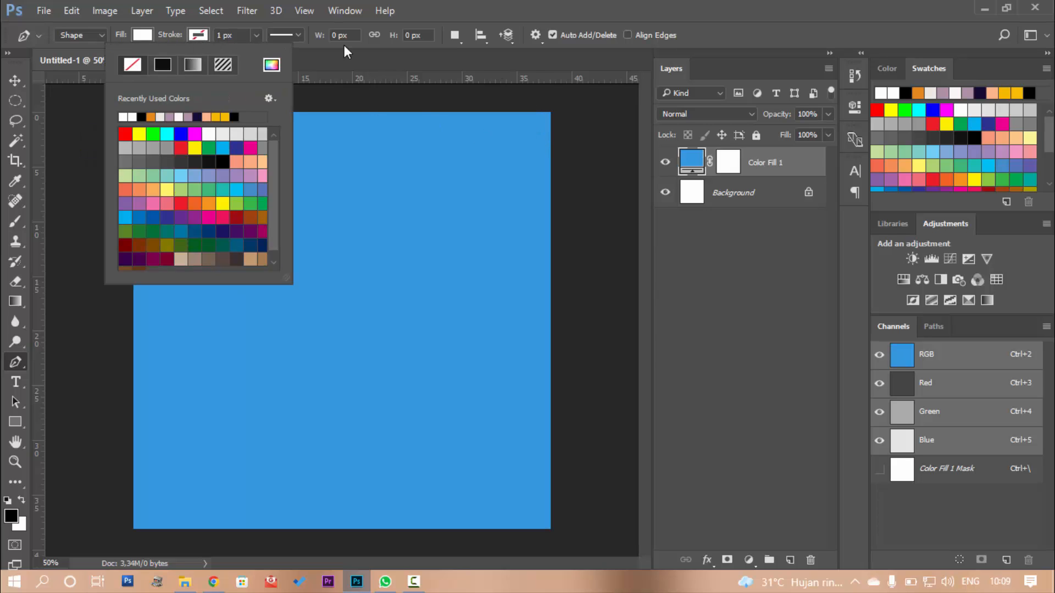
click(190, 37)
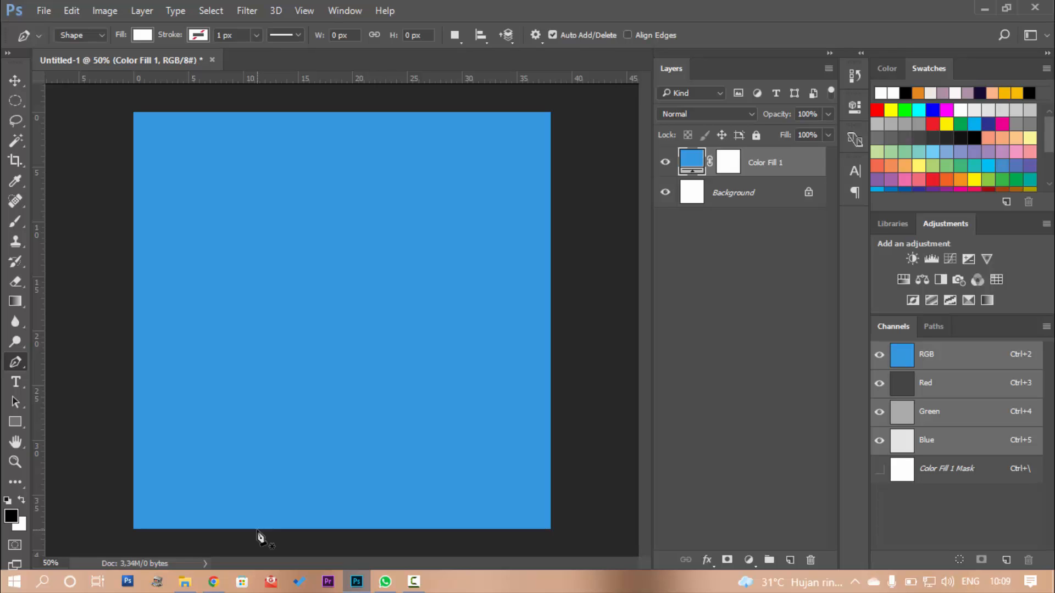
- Draw a closed white shape about 864 × 1102 px over the canvas's right side, with its inner edge bulging right
click(223, 531)
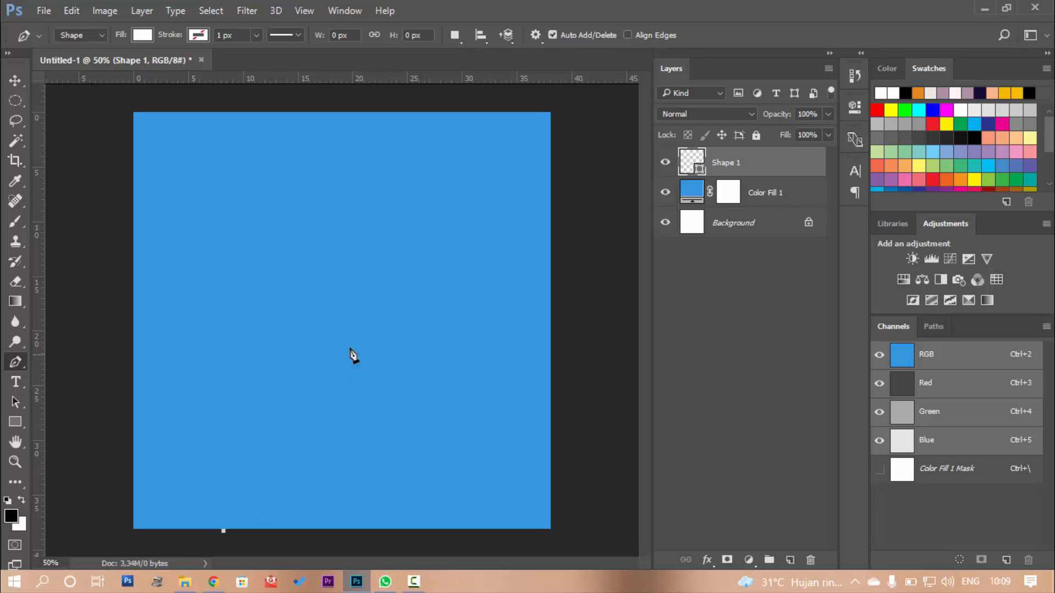
click(426, 286)
drag(431, 241, 425, 185)
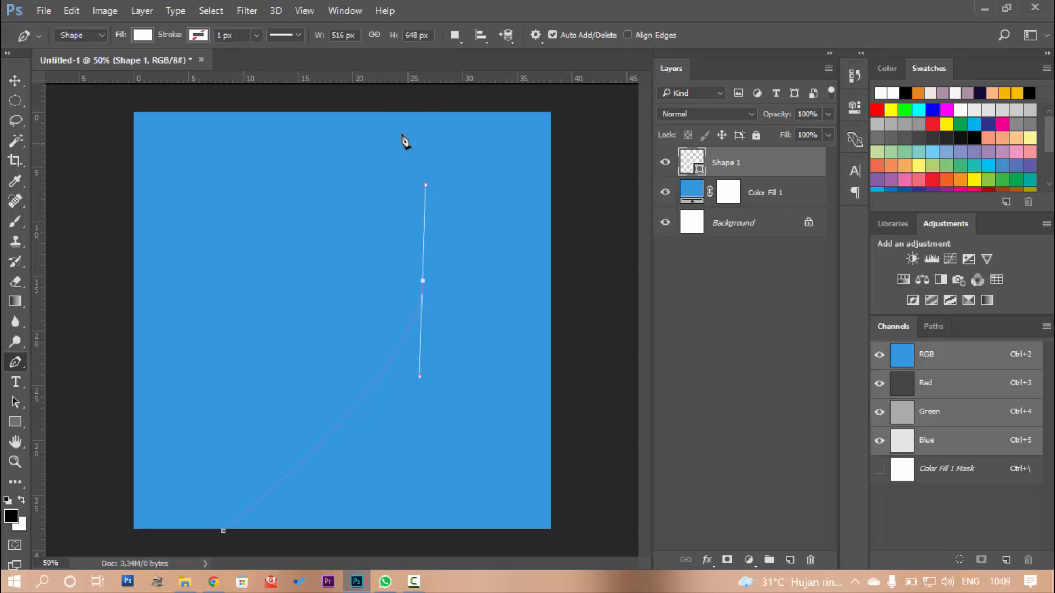
click(383, 112)
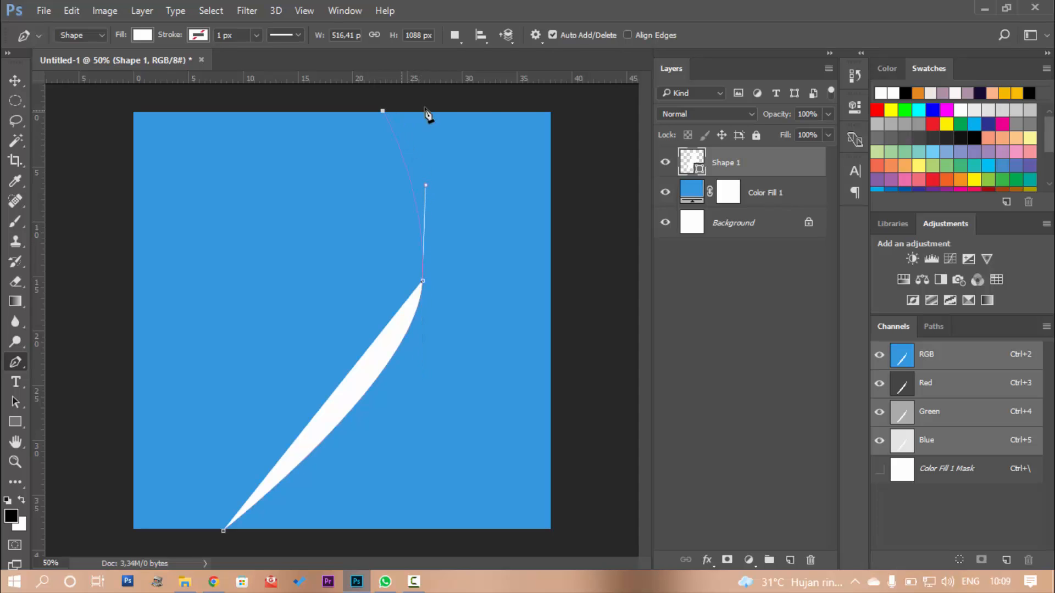
click(557, 110)
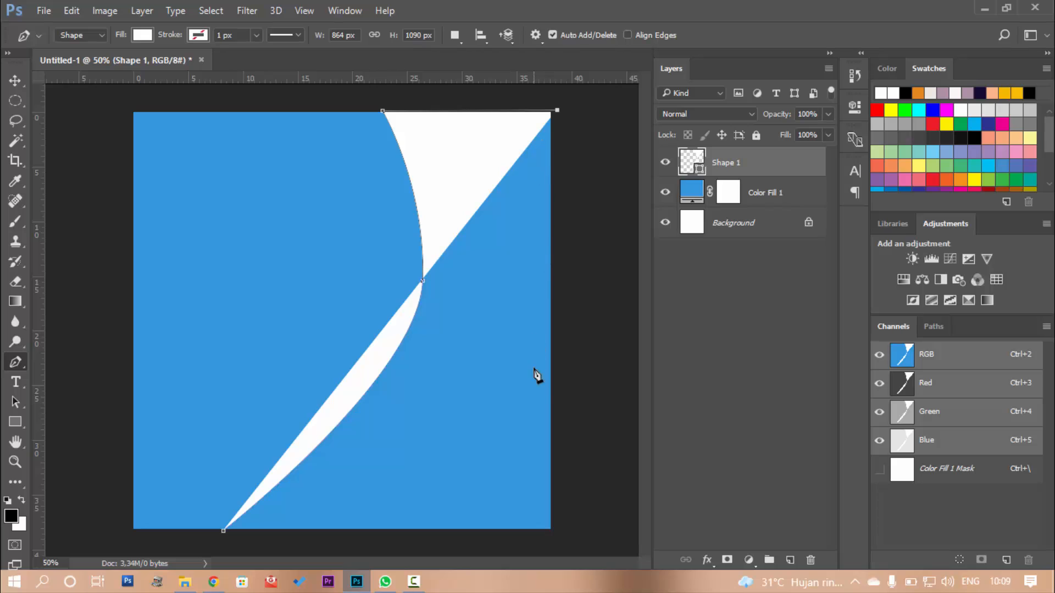
click(553, 536)
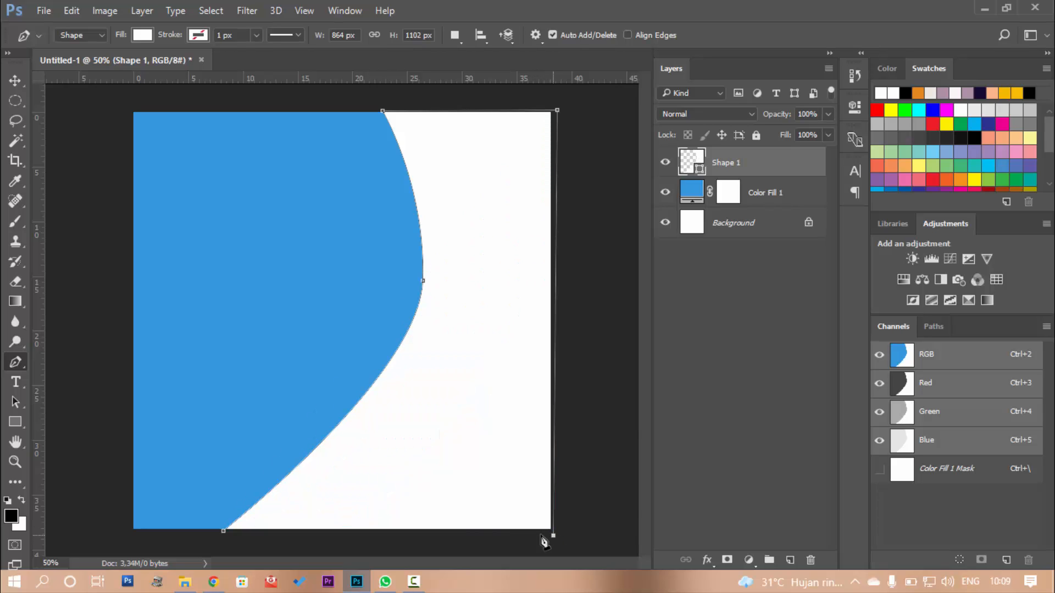
click(224, 532)
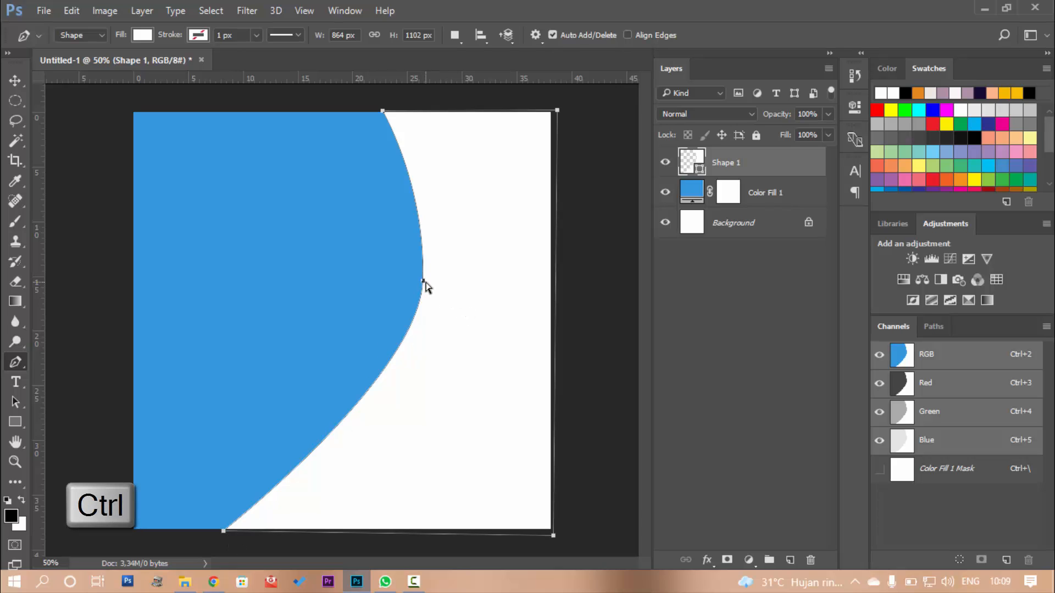
- Reshape the white shape's curved edge by shifting its middle anchor point down and left and tilting its handles, then deselect the shape
ctrl+click(423, 282)
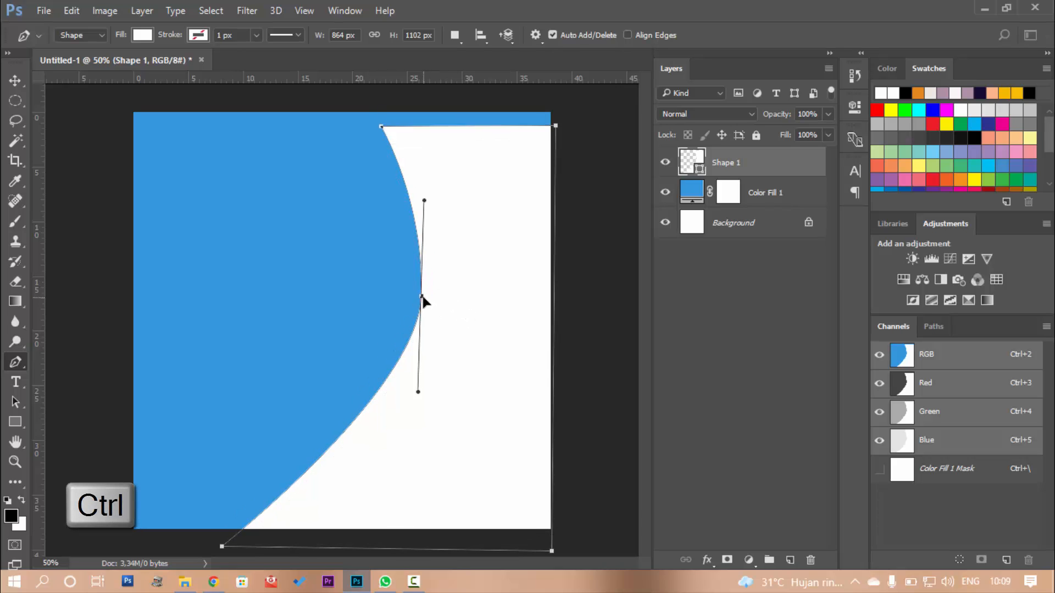
drag(424, 282, 407, 308)
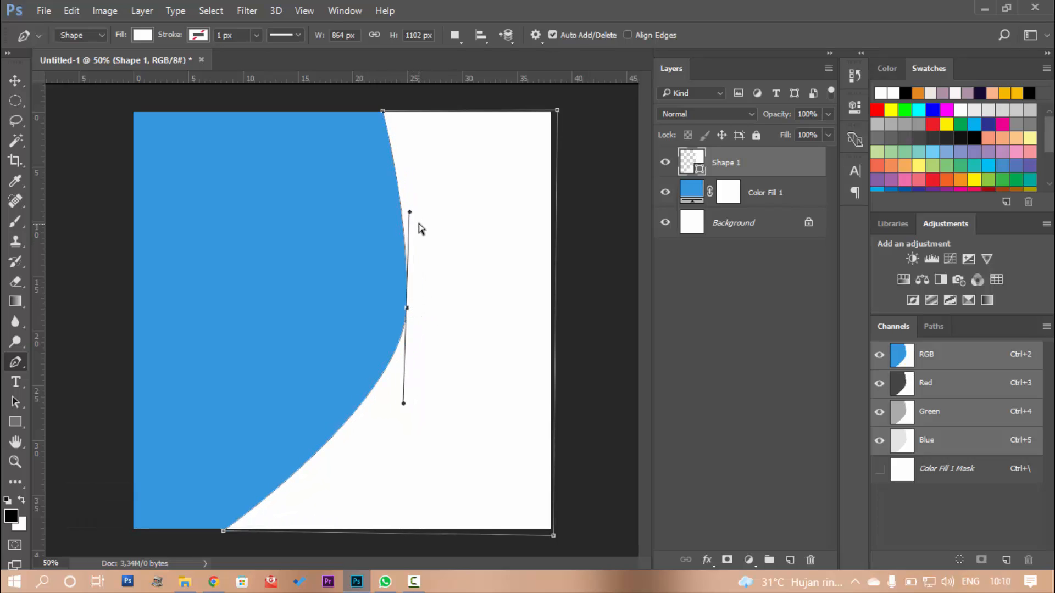
drag(409, 213, 431, 186)
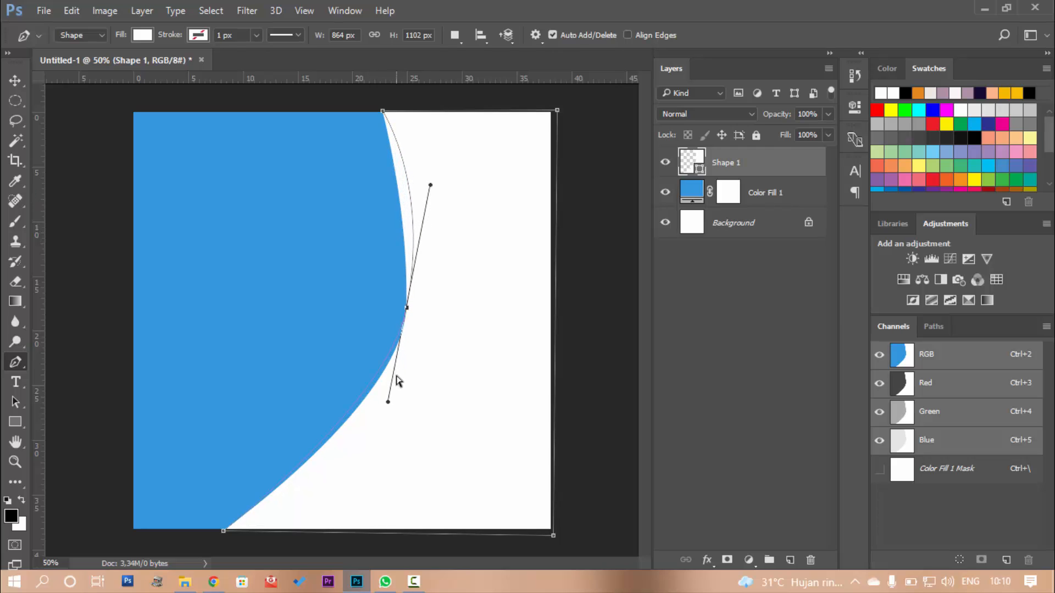
drag(407, 312, 400, 332)
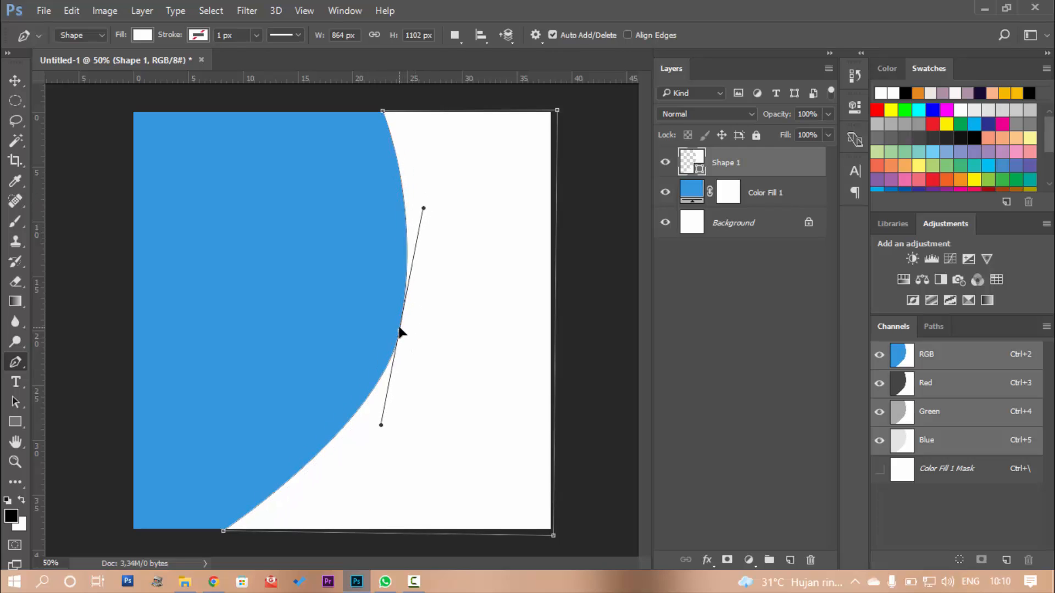
click(15, 80)
click(61, 125)
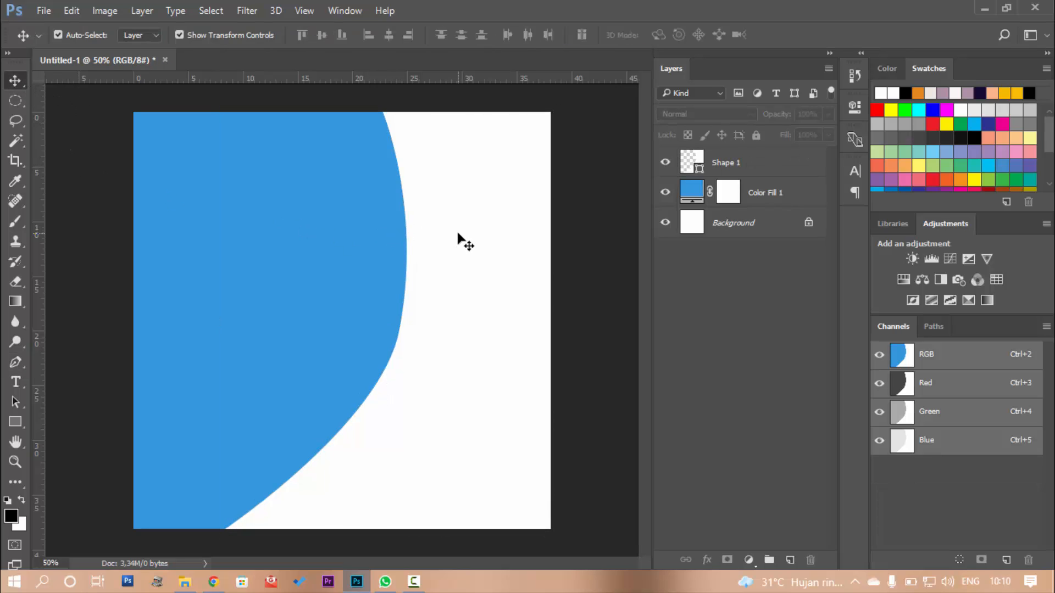
- Set up the Type tool with the Poppins font in the ExtraBold style
click(15, 379)
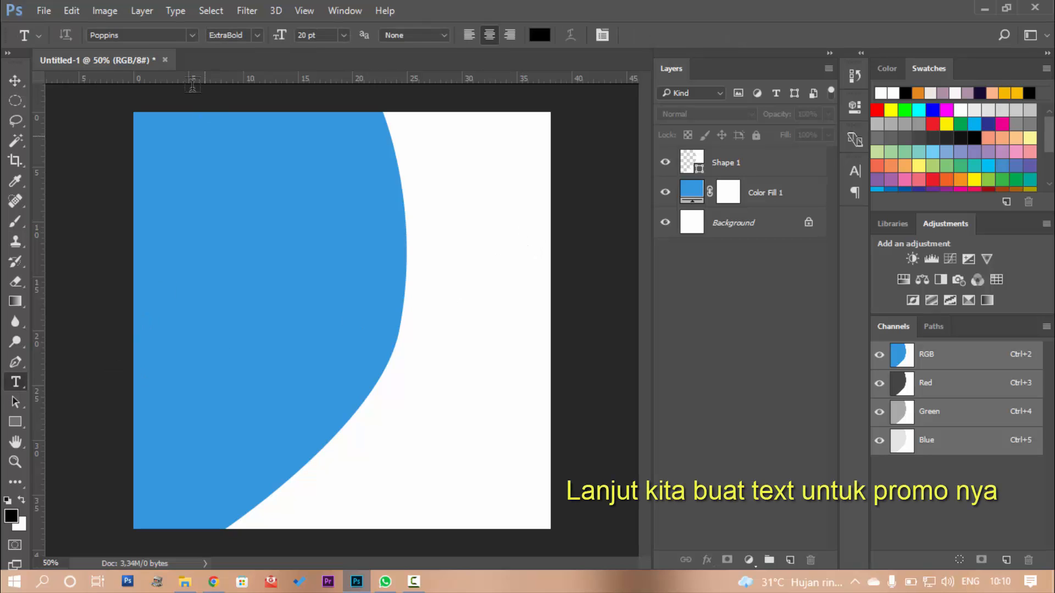
click(165, 36)
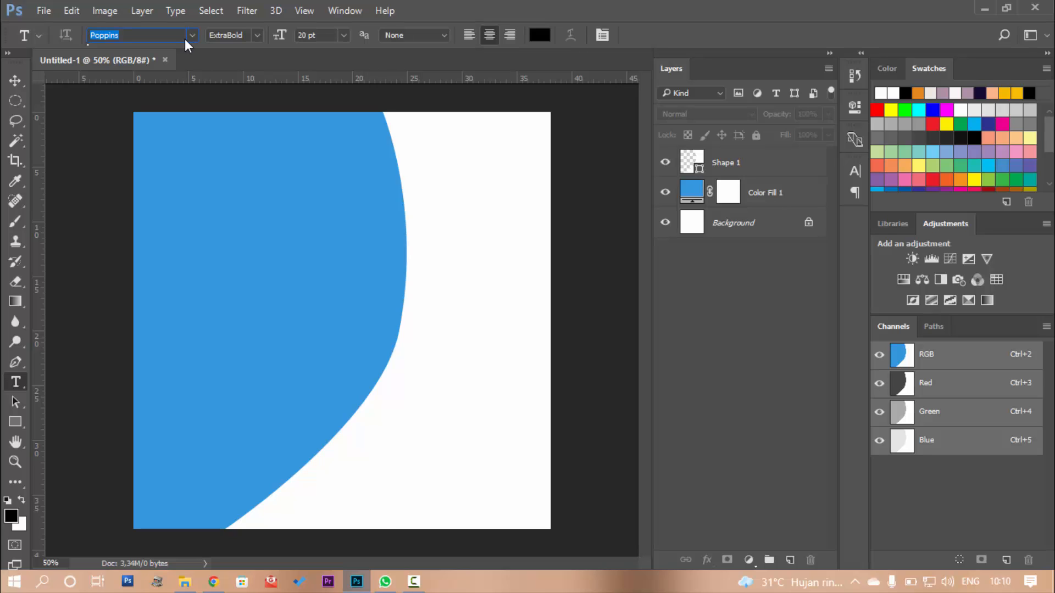
click(185, 38)
click(193, 37)
click(176, 89)
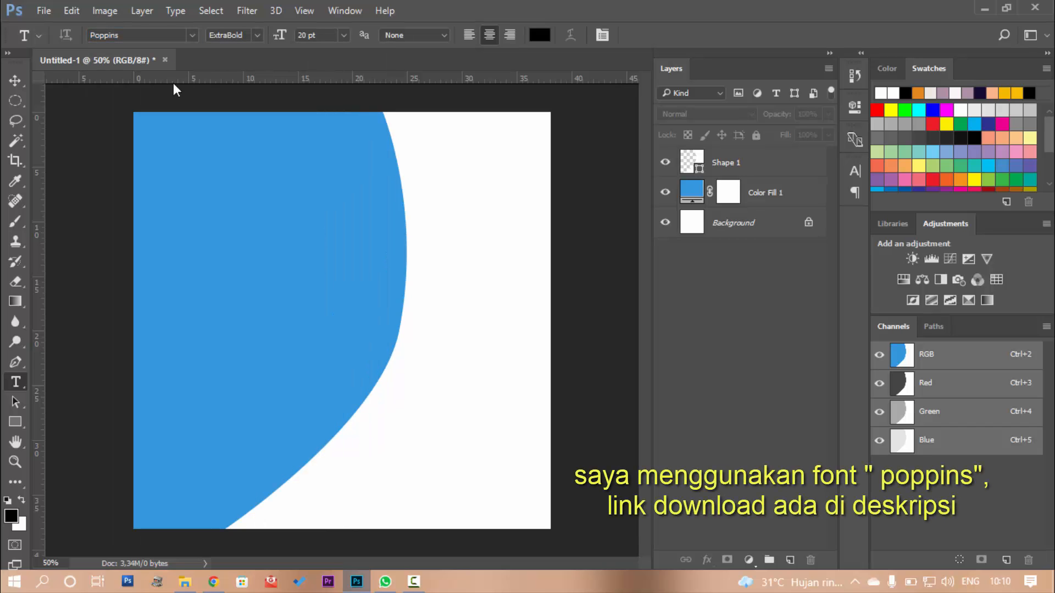
click(256, 35)
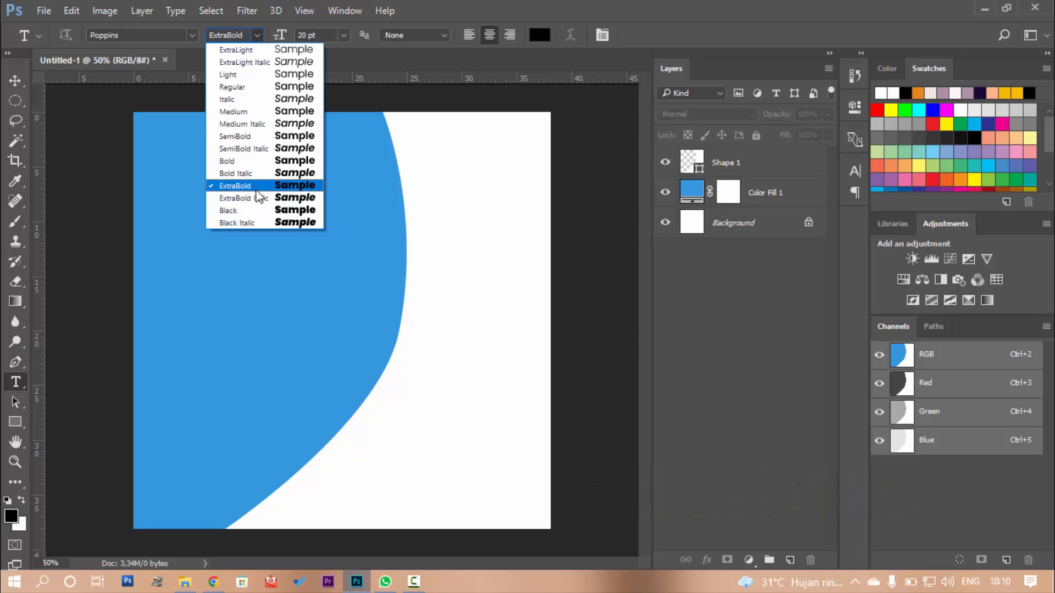
click(256, 187)
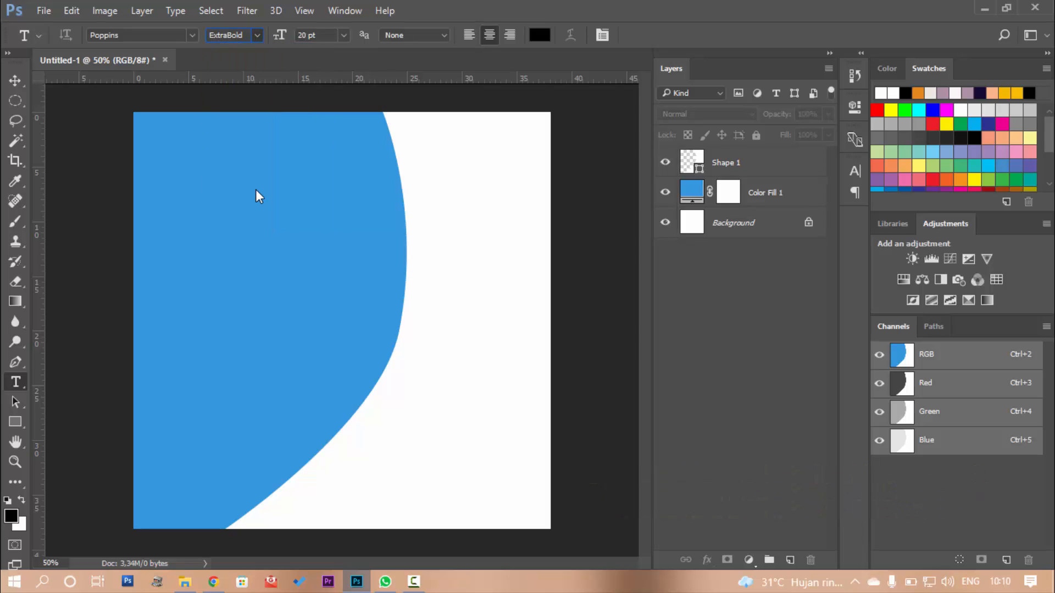
- Add the text "RAMADHAN" in the upper part of the blue area at 20 pt
click(242, 161)
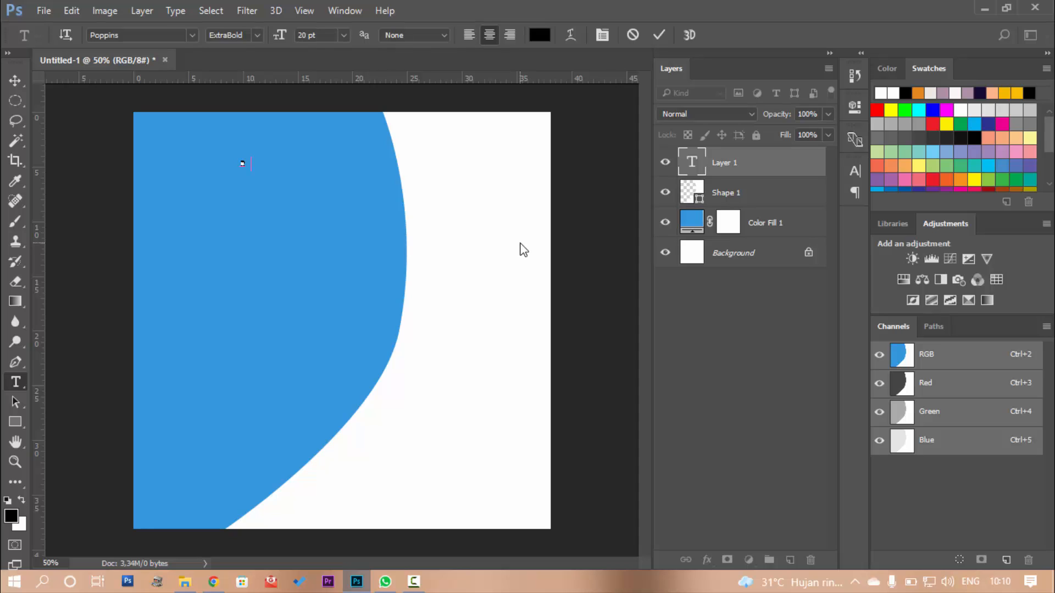
text(RAMADHAN)
click(15, 83)
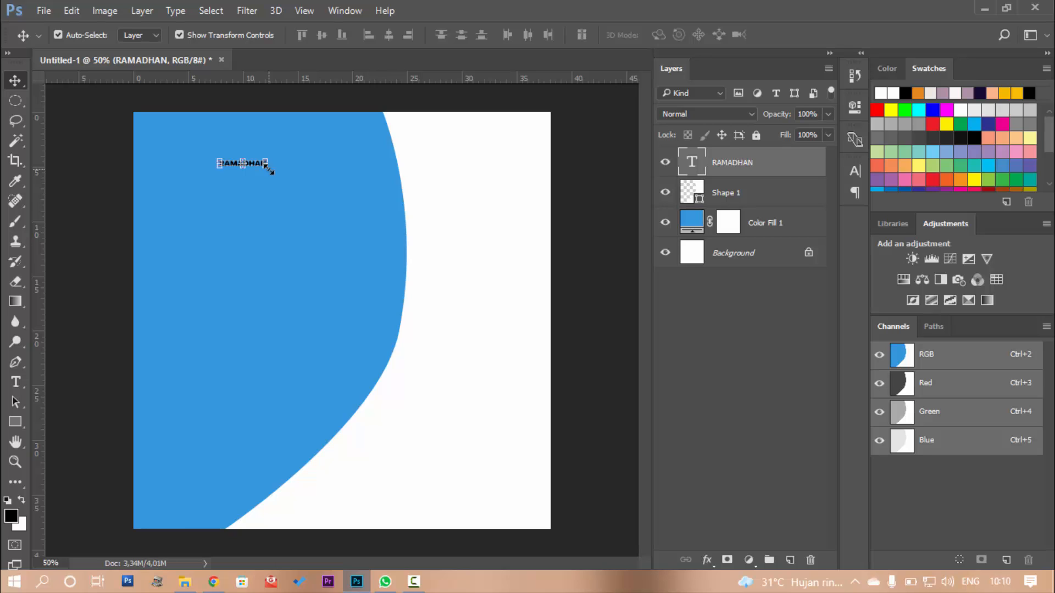
- Scale the RAMADHAN text proportionally to about 490% and move it to the upper-left corner of the blue area
key(ctrl+t)
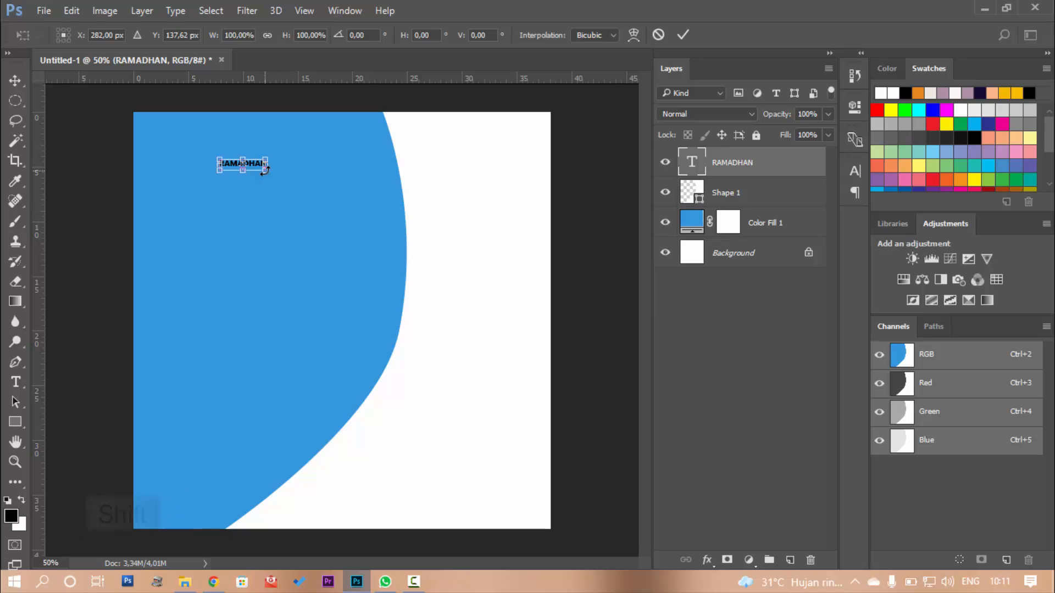
drag(266, 168, 437, 258)
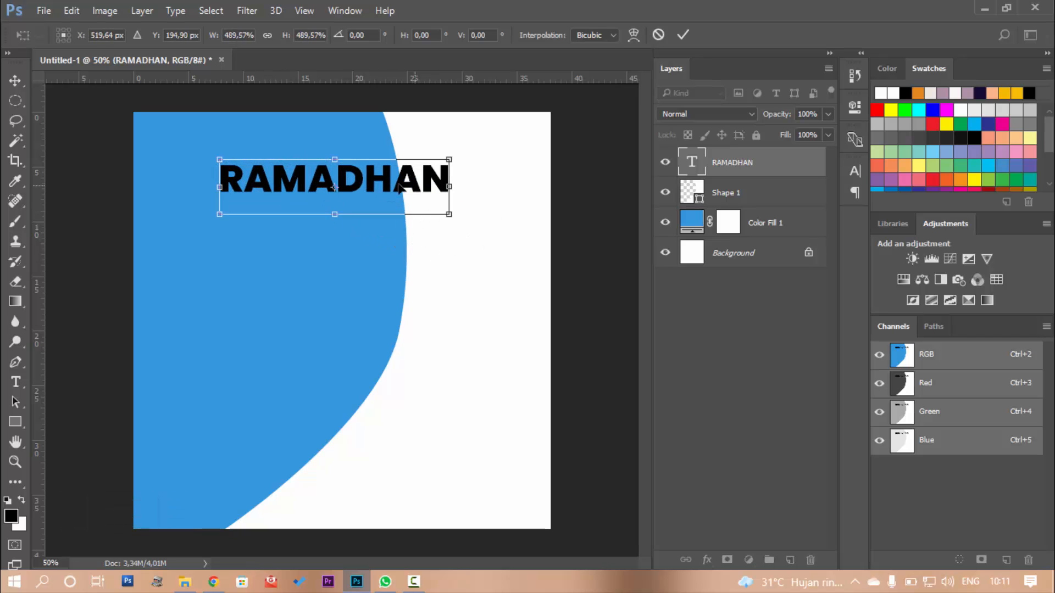
drag(399, 186, 332, 157)
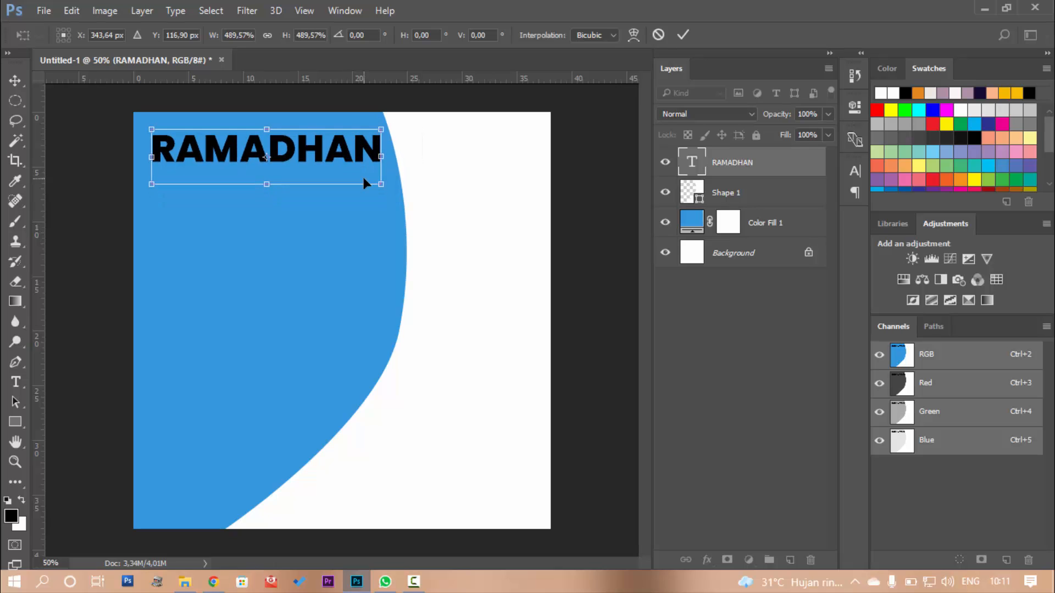
key(Return)
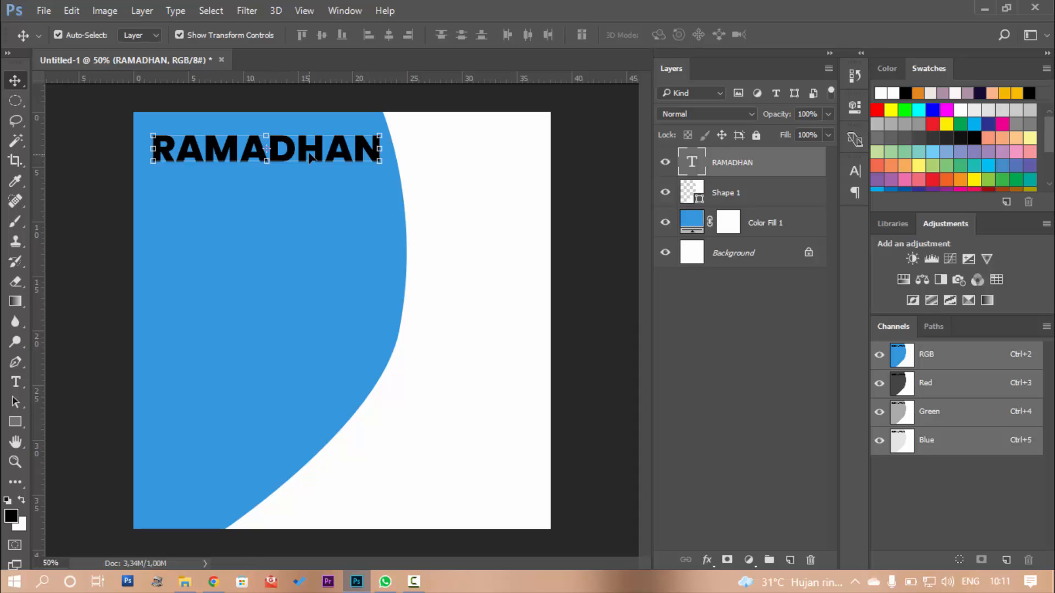
- Recolor the RAMADHAN text to dark blue (105f95), starting from the background's blue hue
click(15, 382)
click(300, 148)
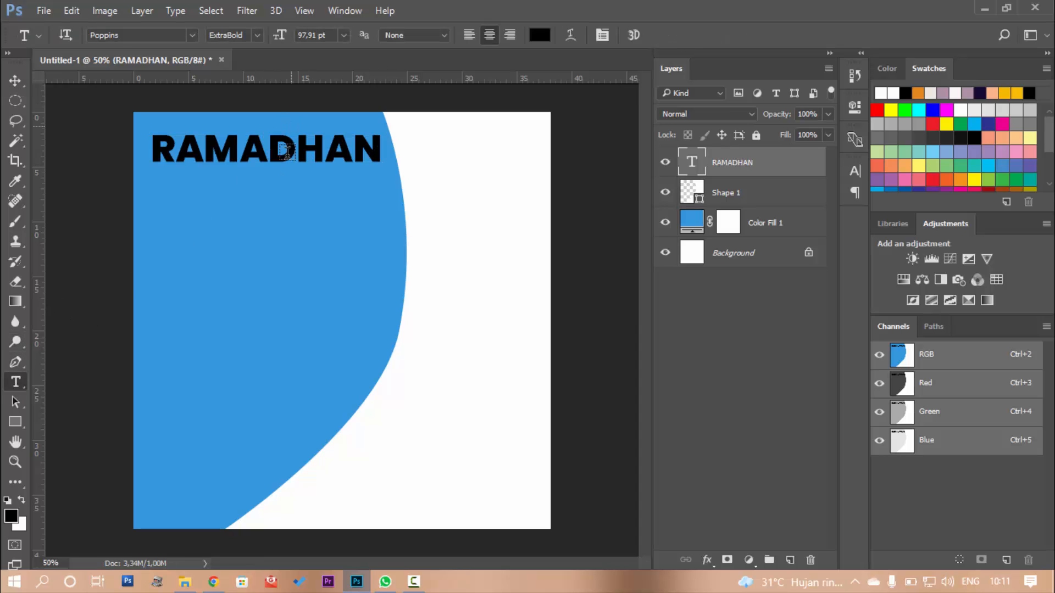
key(ctrl+a)
click(541, 34)
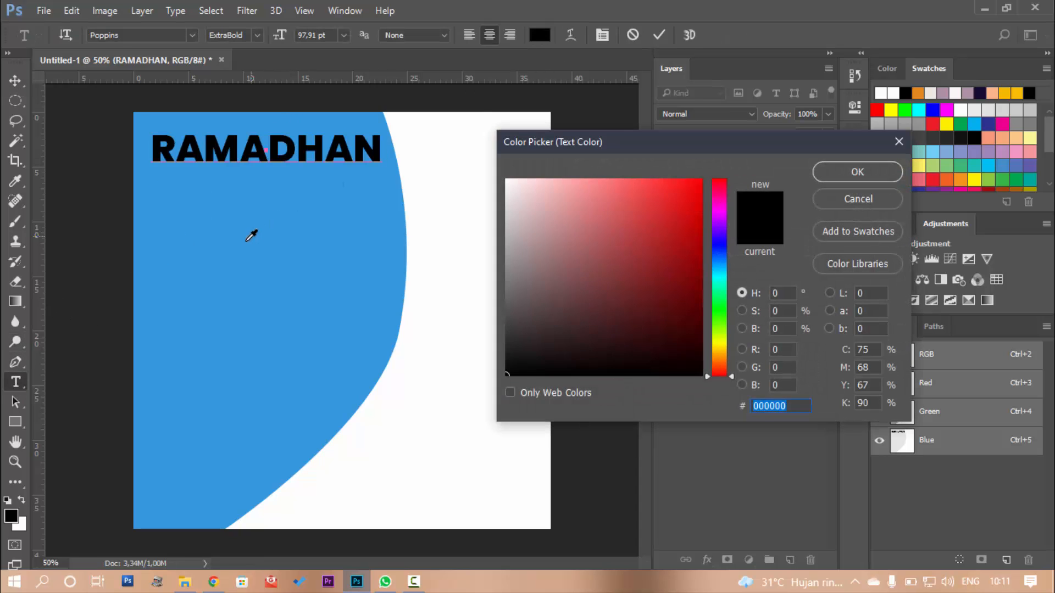
click(254, 233)
click(660, 239)
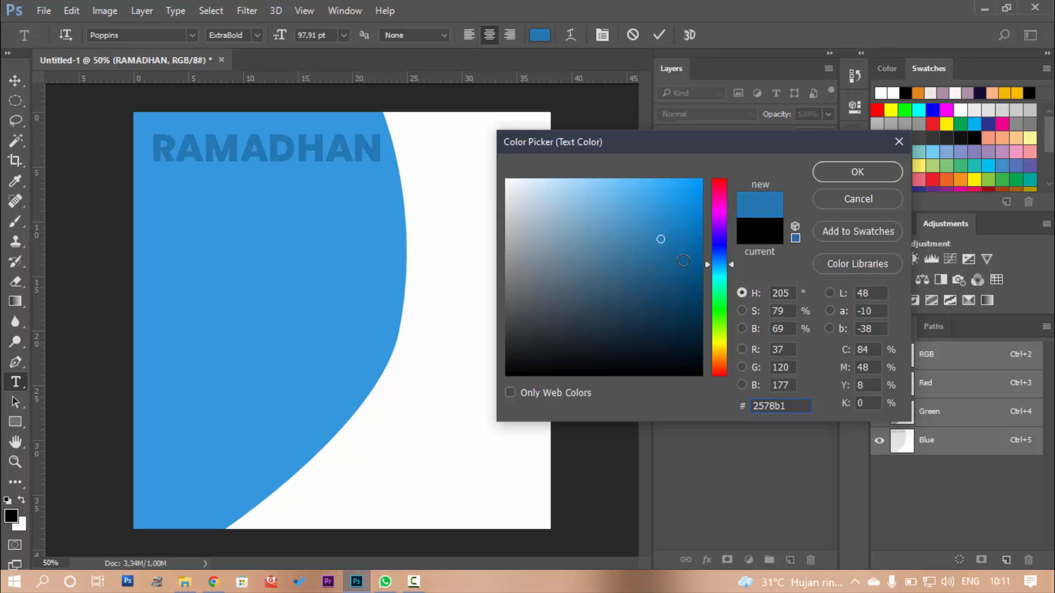
click(681, 261)
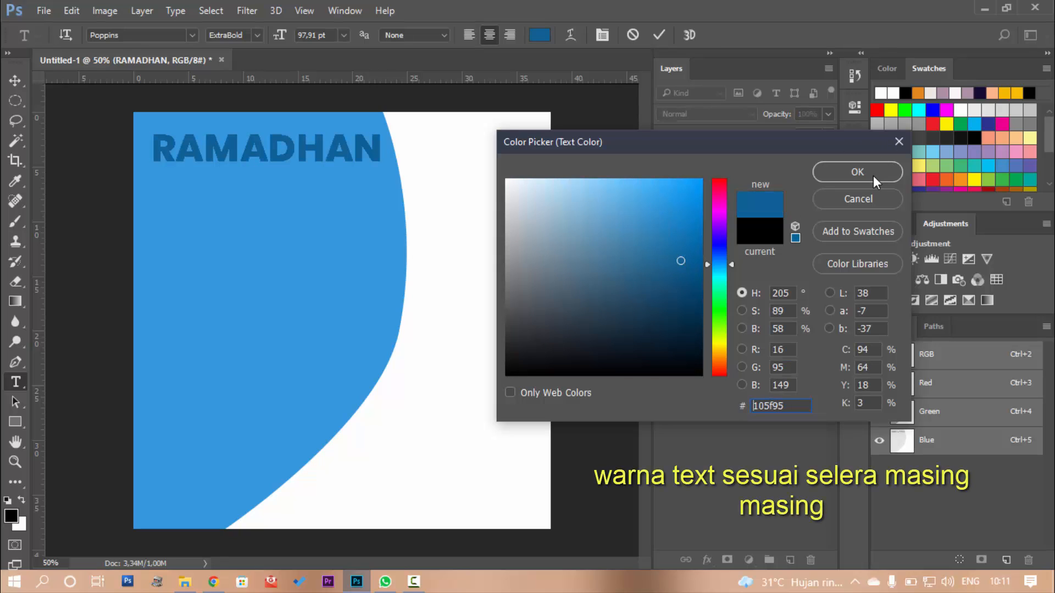
click(857, 172)
click(15, 80)
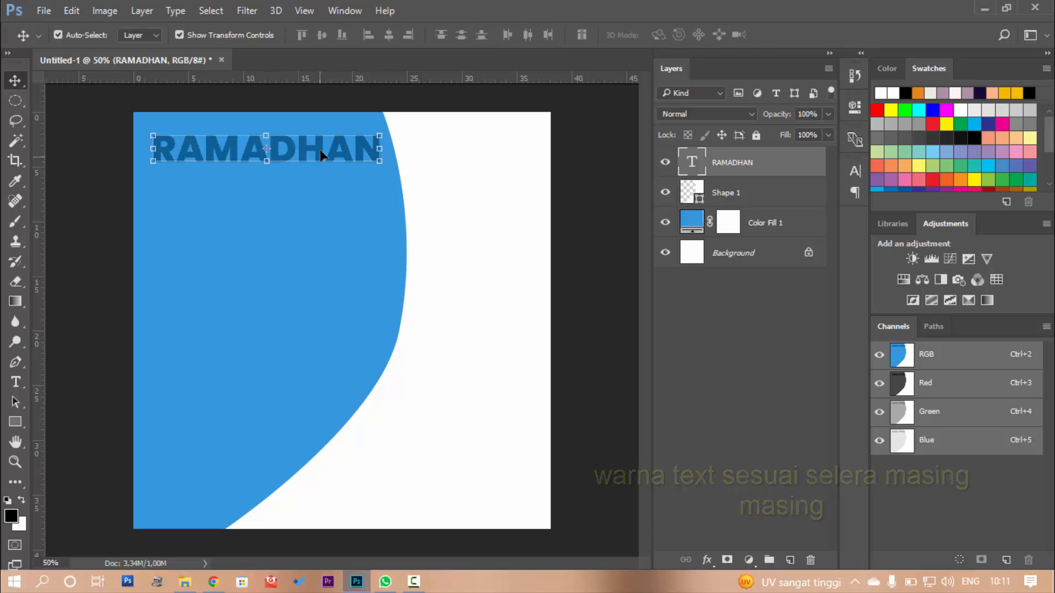
- Duplicate the RAMADHAN text layer and place the copy directly beneath the original
key(alt+shift)
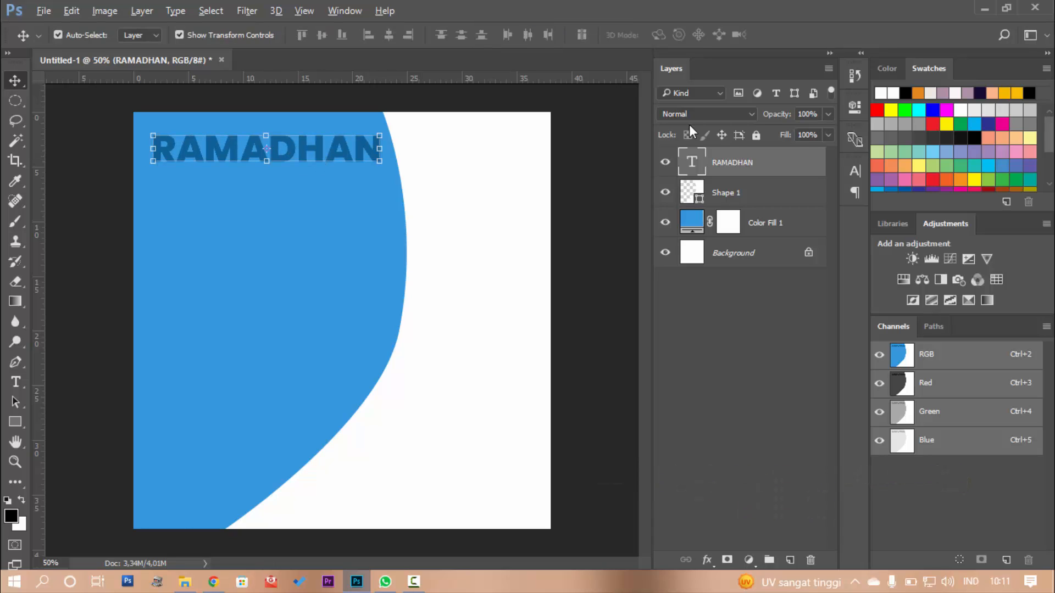
key(ctrl+j)
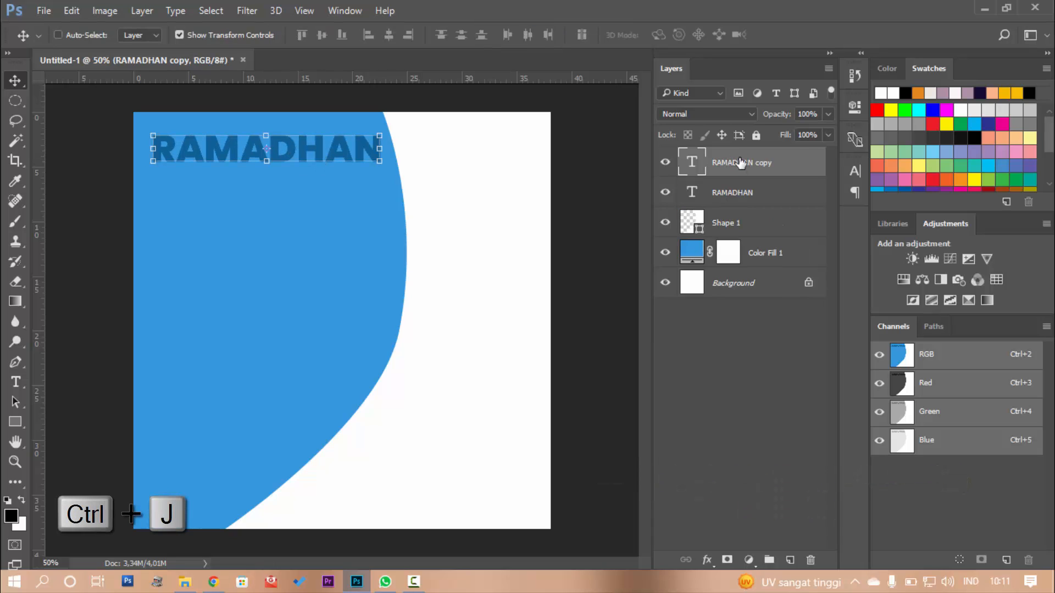
drag(312, 146, 319, 183)
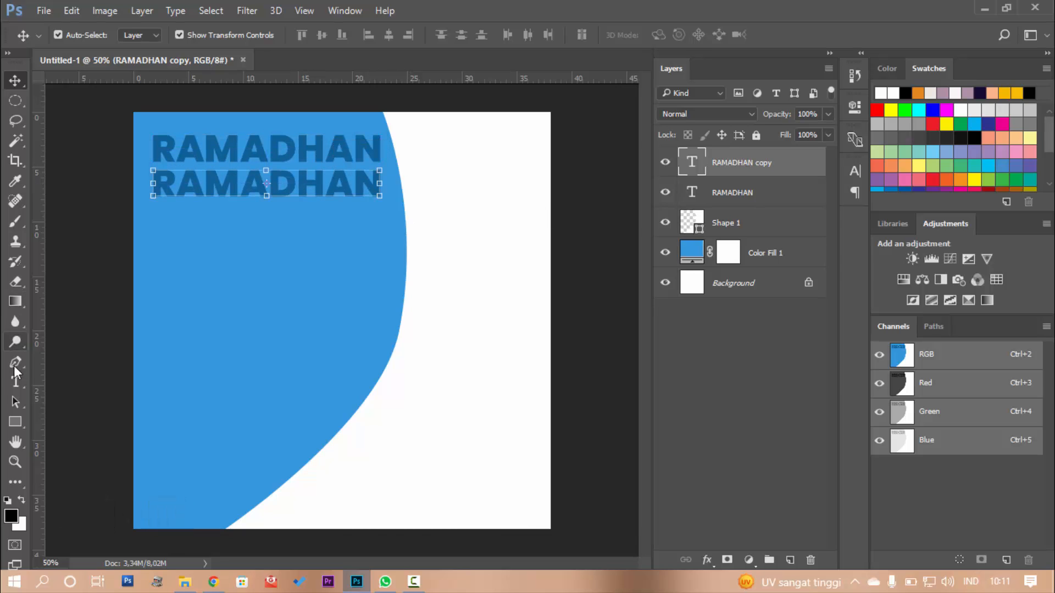
- Replace the copied text with "SALE!", line it up with RAMADHAN's left edge, and deselect the layer
click(16, 380)
double_click(284, 196)
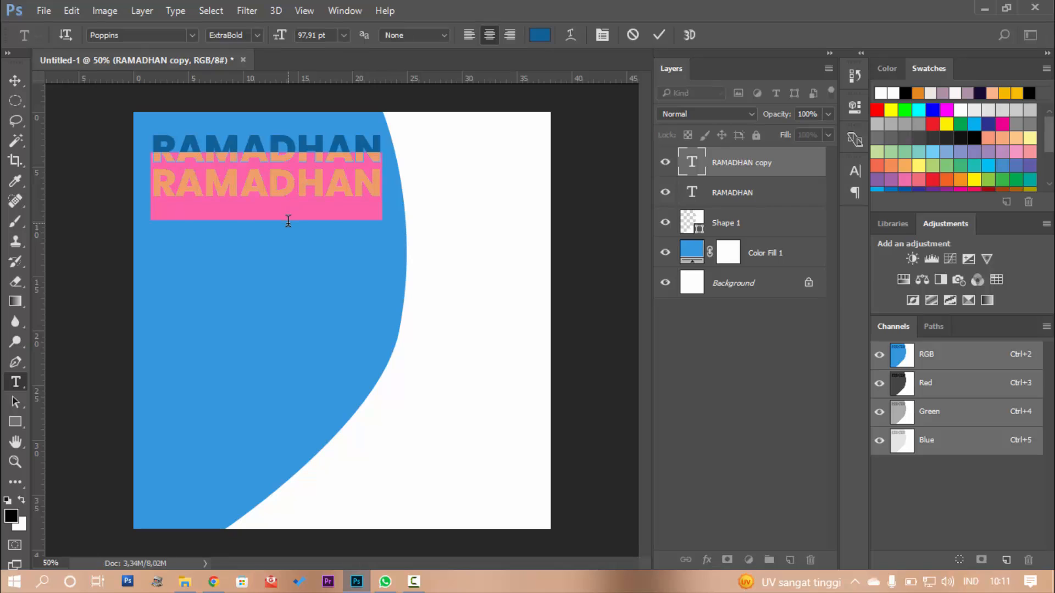
click(288, 220)
text(SALE)
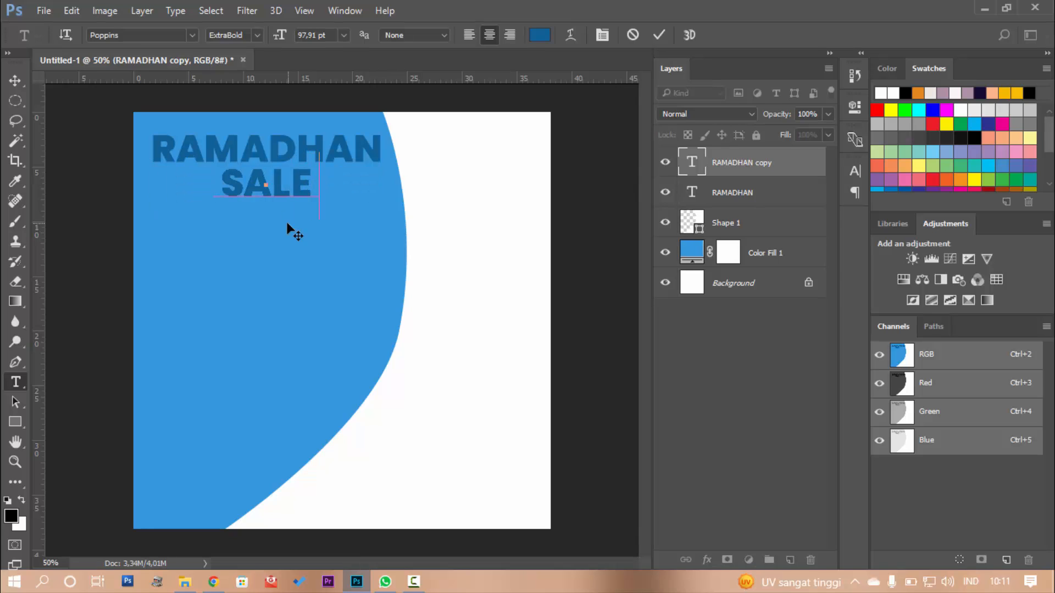
text(!)
click(15, 81)
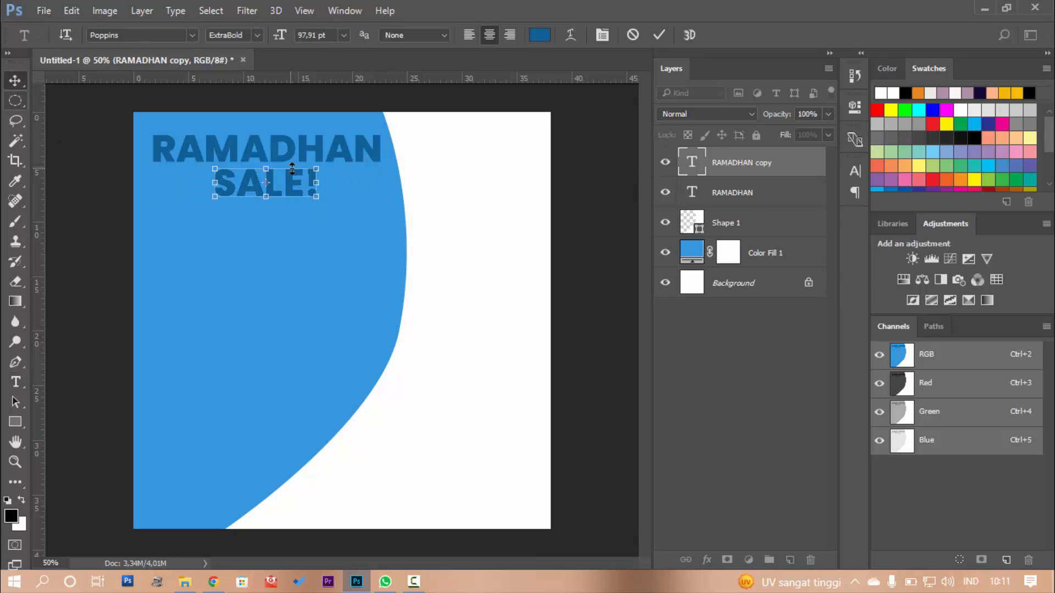
drag(290, 183, 232, 181)
click(81, 234)
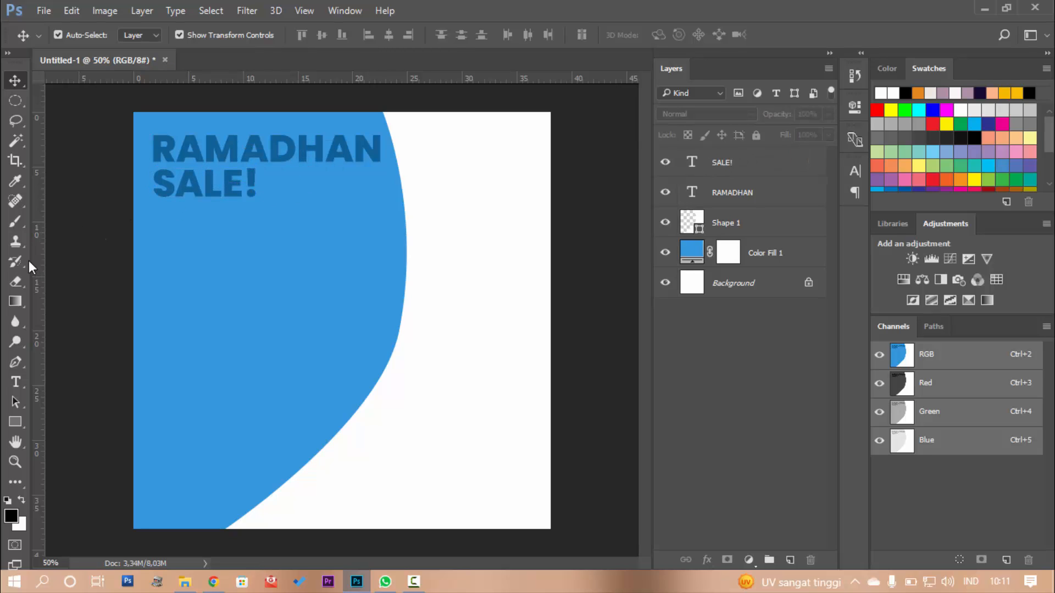
- Add the discount text "30%" on the white shape, just beside its curved edge
click(12, 384)
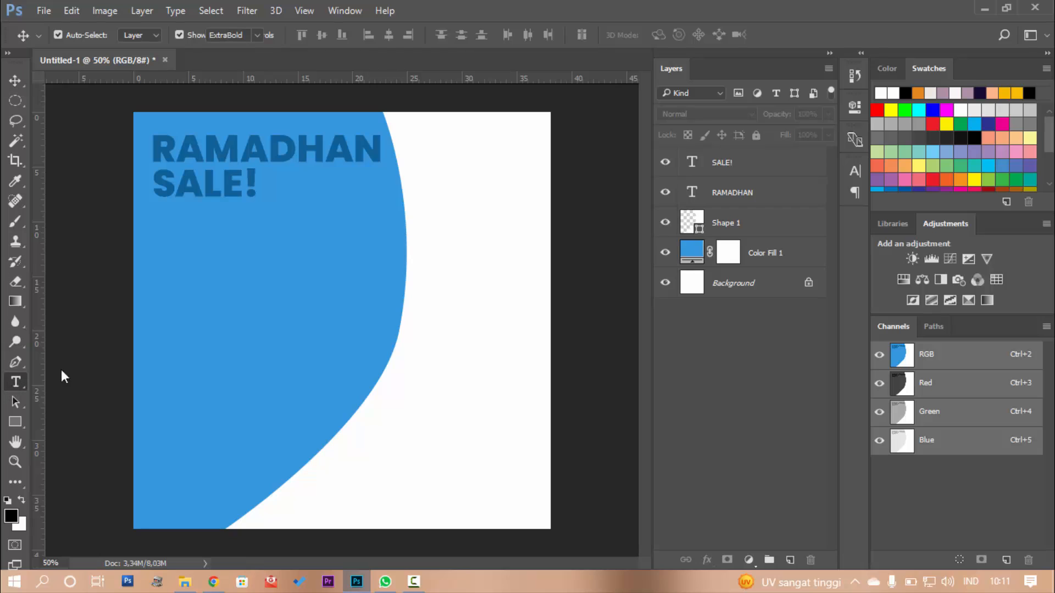
click(426, 231)
text(30)
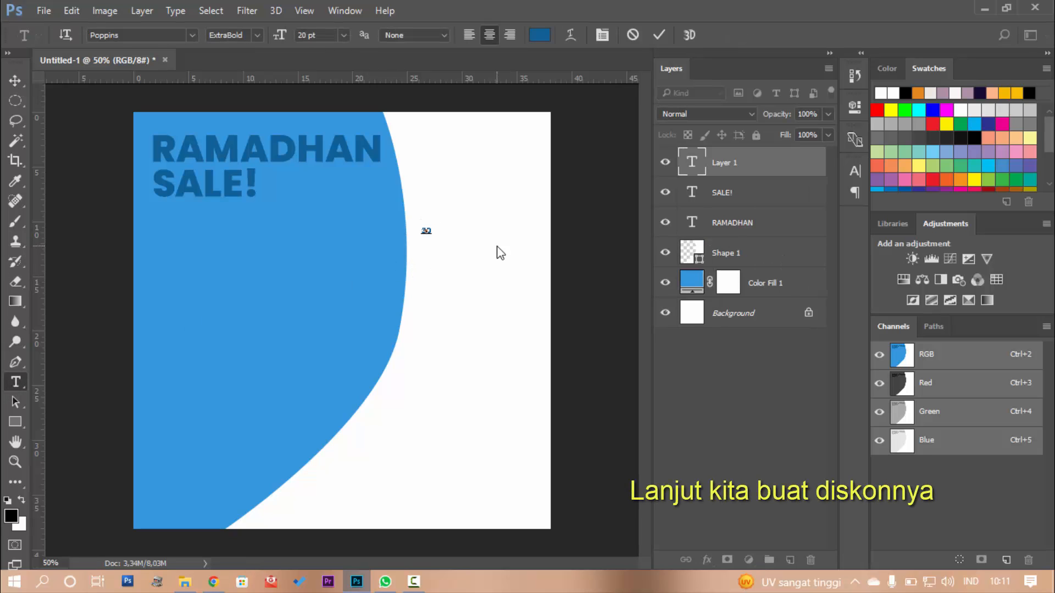
text(%)
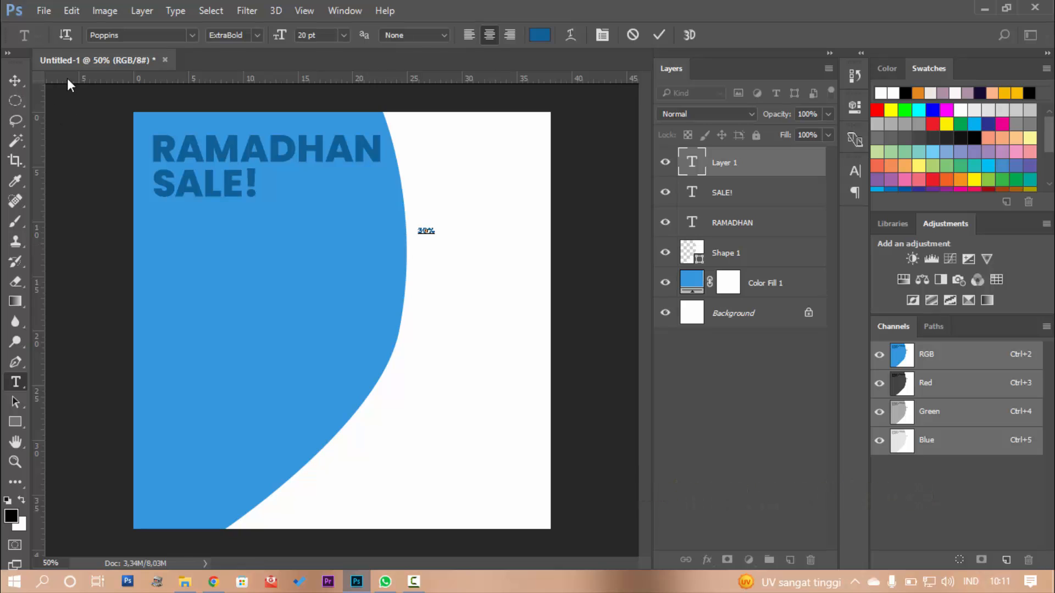
- Recolor the 30% text to dark gray (262626)
key(ctrl+a)
click(540, 34)
drag(549, 285, 445, 347)
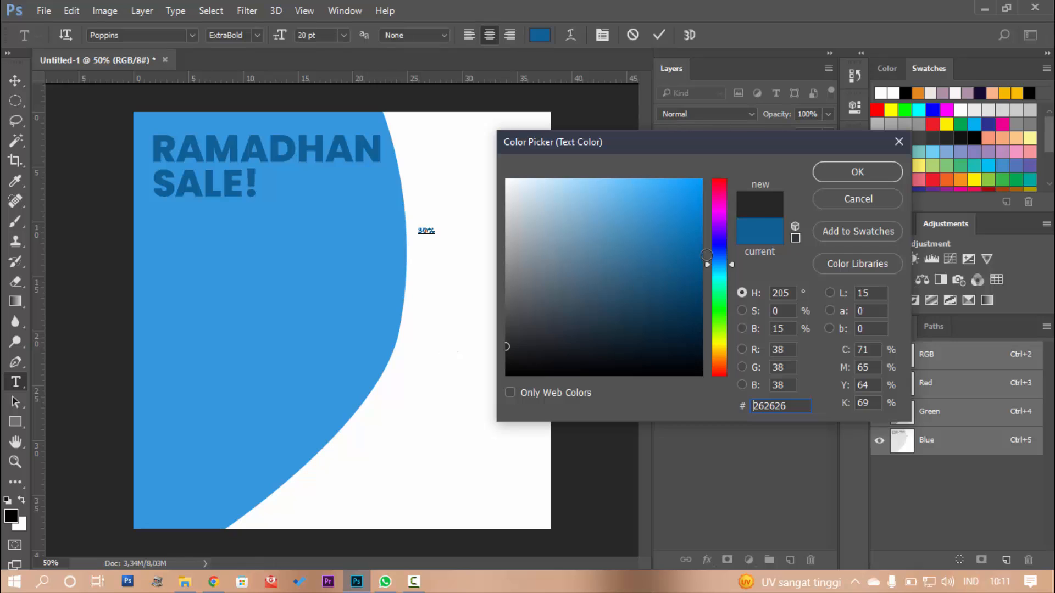
click(859, 172)
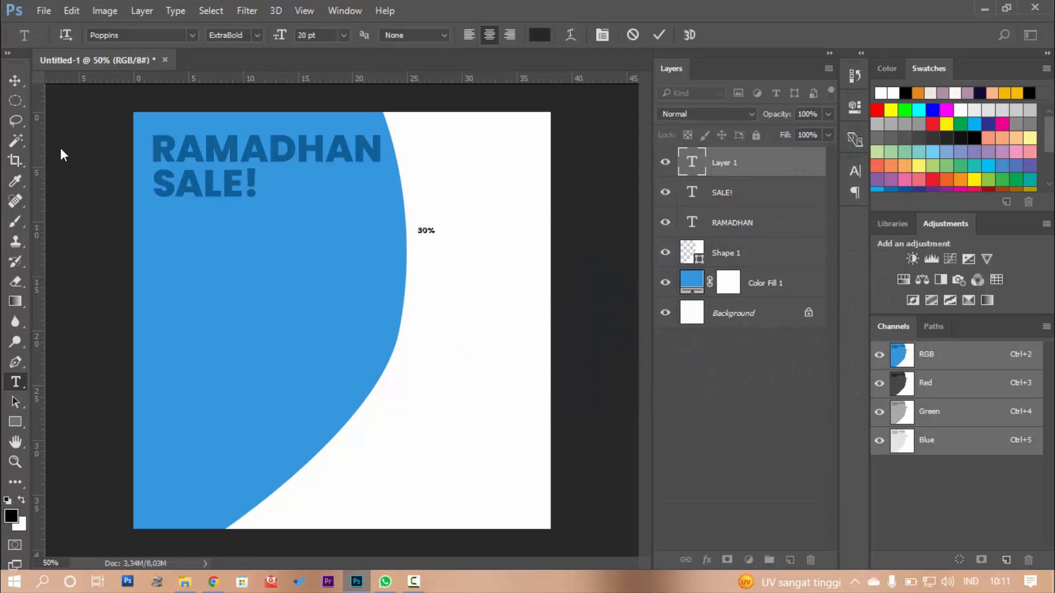
click(18, 77)
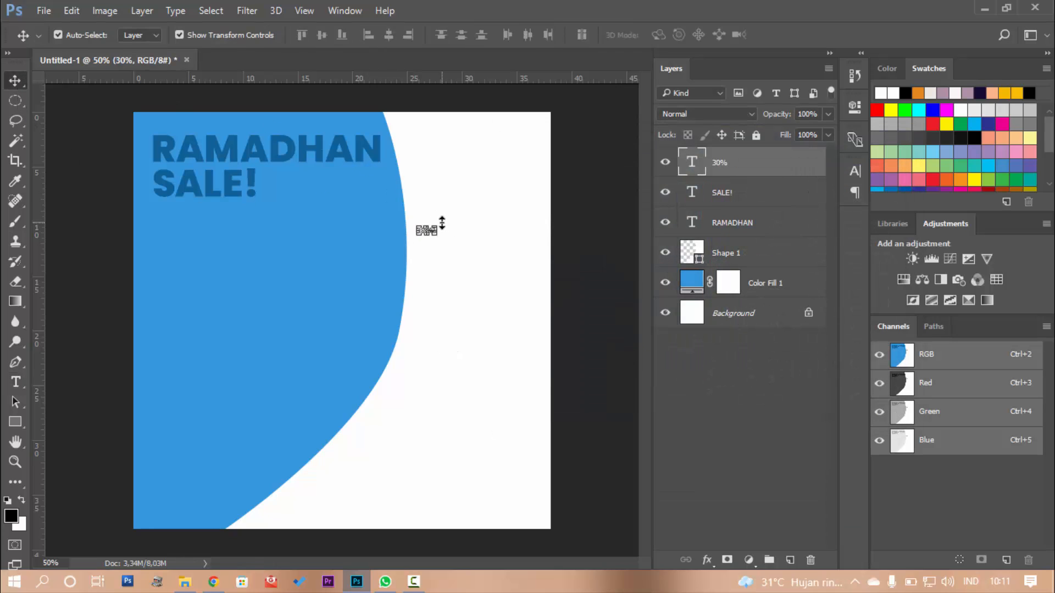
- Scale the 30% text proportionally to about 757% and position it in the upper white area beside SALE!
drag(442, 223, 510, 195)
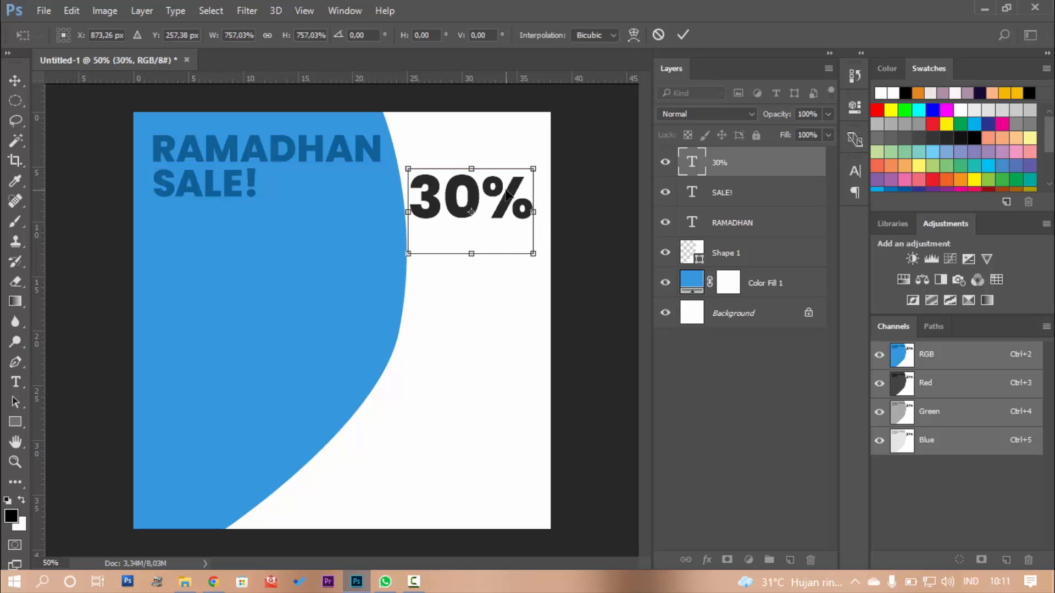
key(Return)
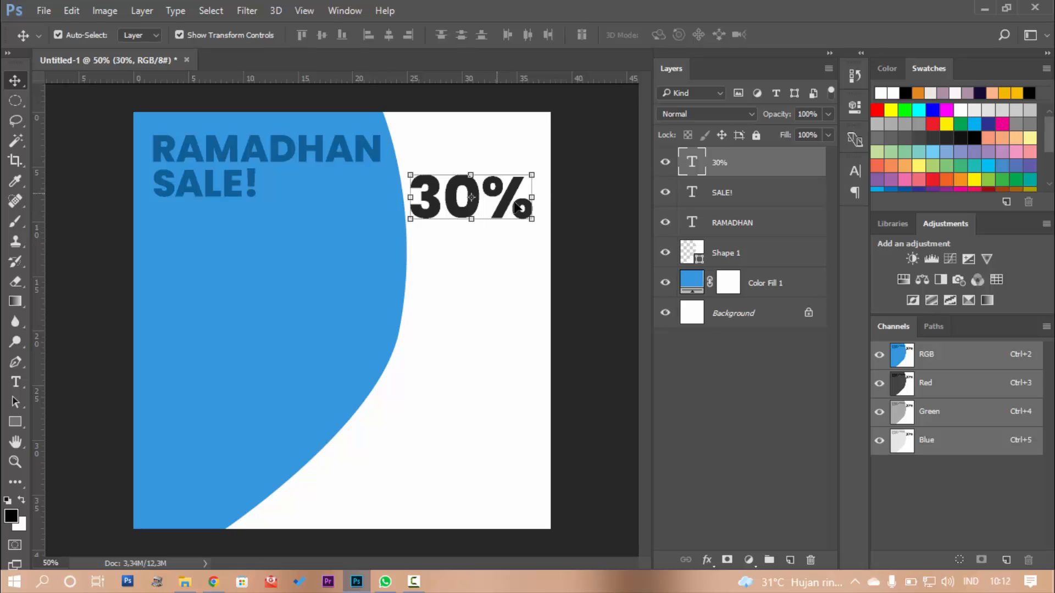
mouse_move(517, 207)
mouse_down()
mouse_move(527, 212)
mouse_move(520, 201)
mouse_up()
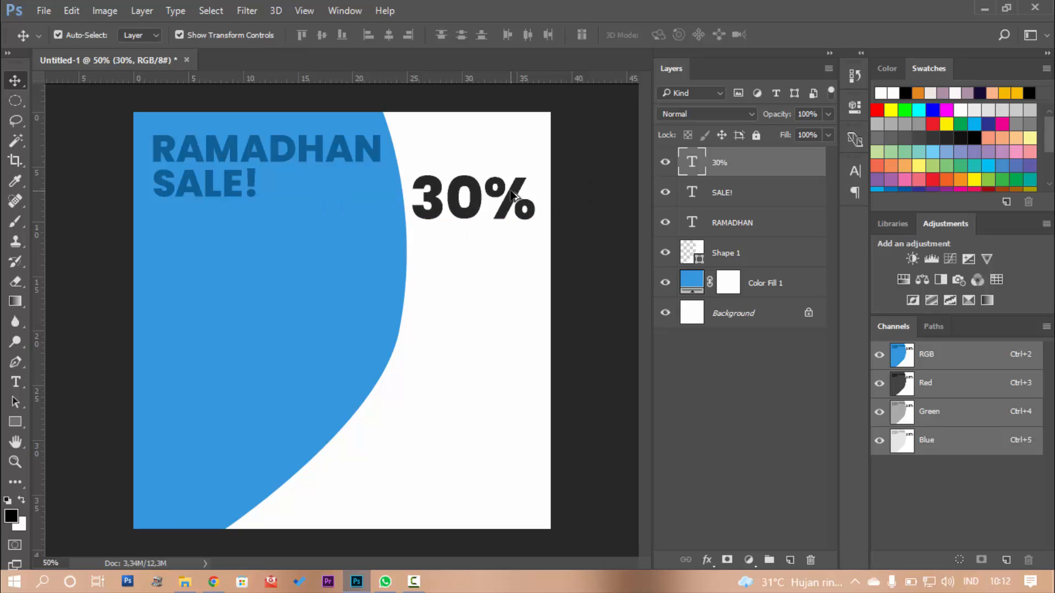
- Duplicate the 30% text, move the copy directly below the original, and replace its wording with "OFF"
key(ctrl+j)
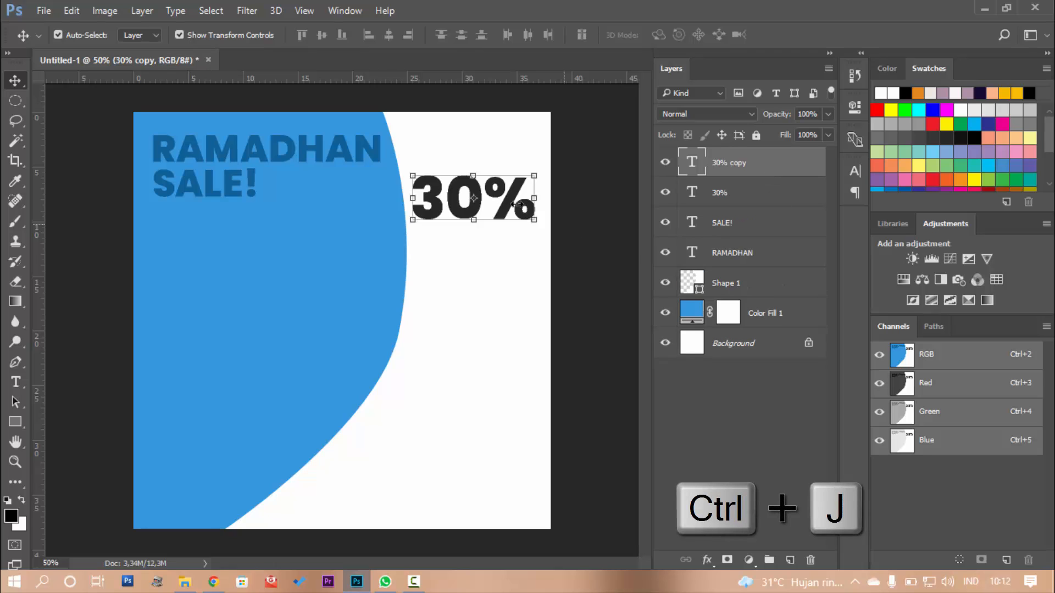
drag(516, 204, 517, 262)
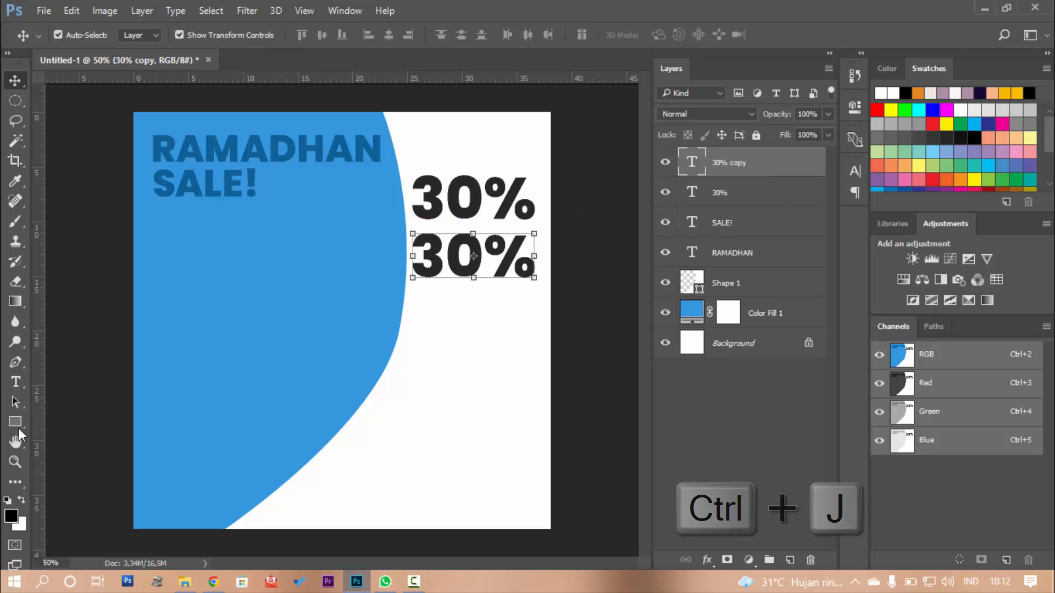
click(16, 383)
double_click(493, 267)
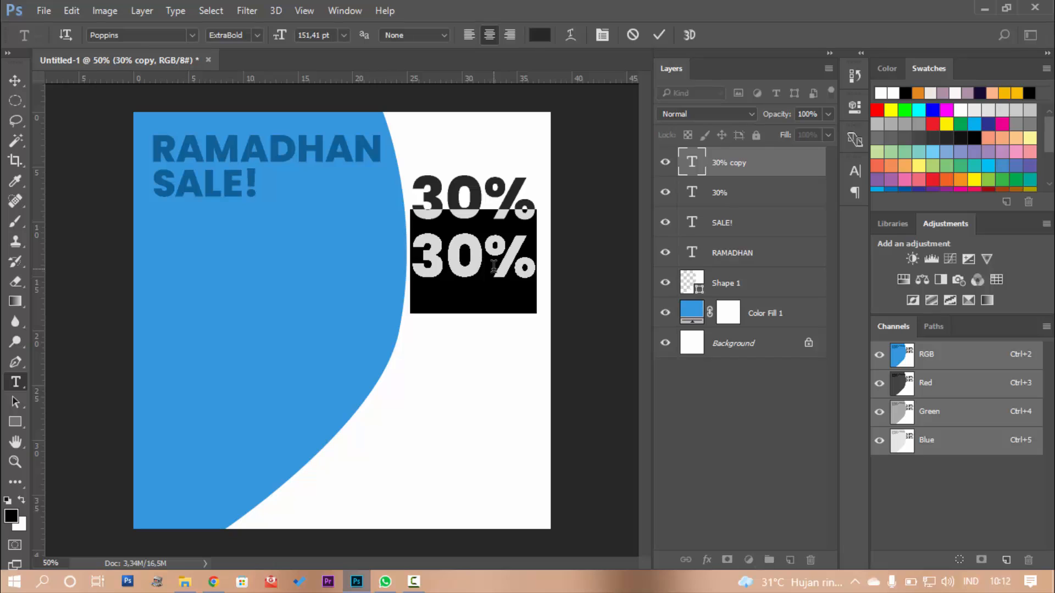
text(OFF)
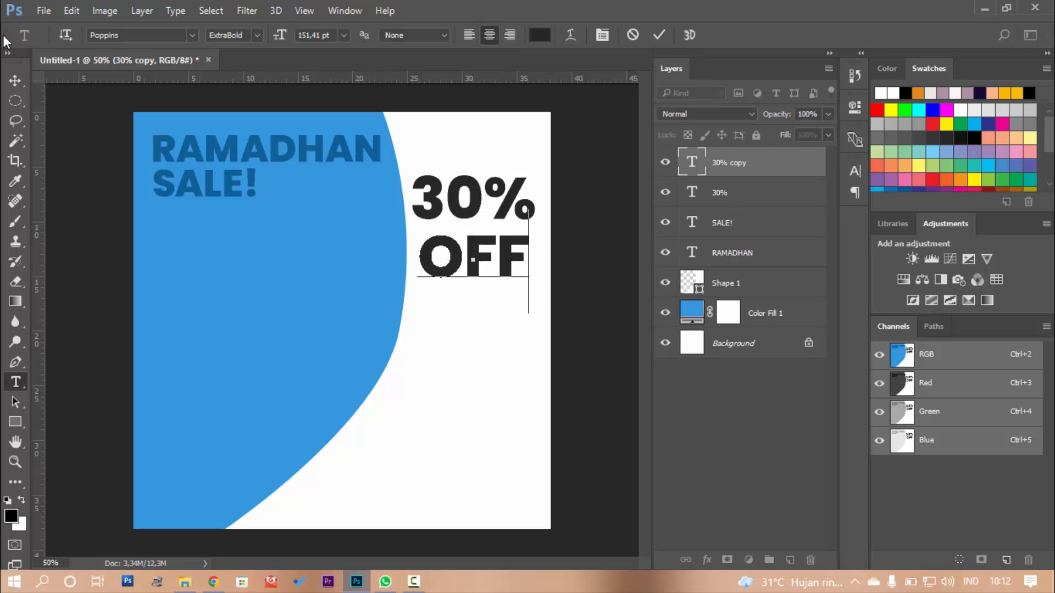
click(13, 78)
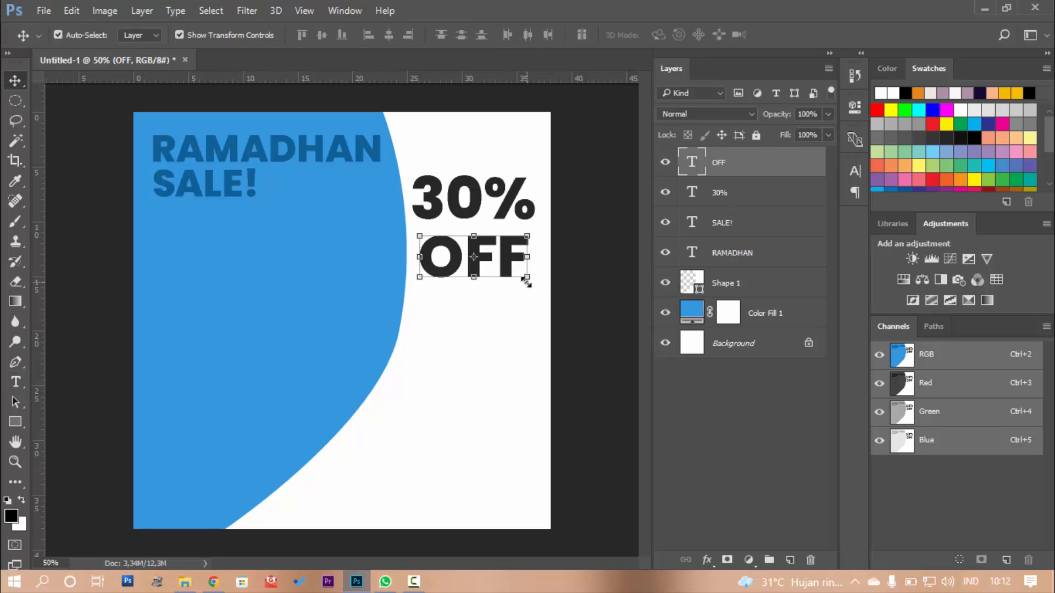
- Scale the OFF text proportionally to about 55% and place it tightly under 30%, lined up with its left edge
key(ctrl+t)
drag(527, 276, 466, 263)
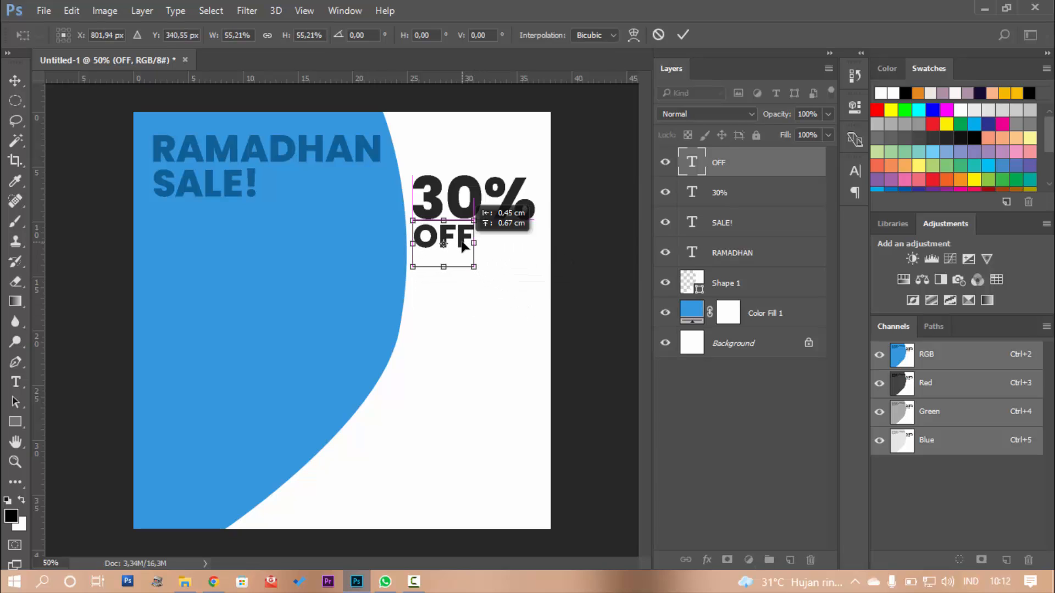
key(Return)
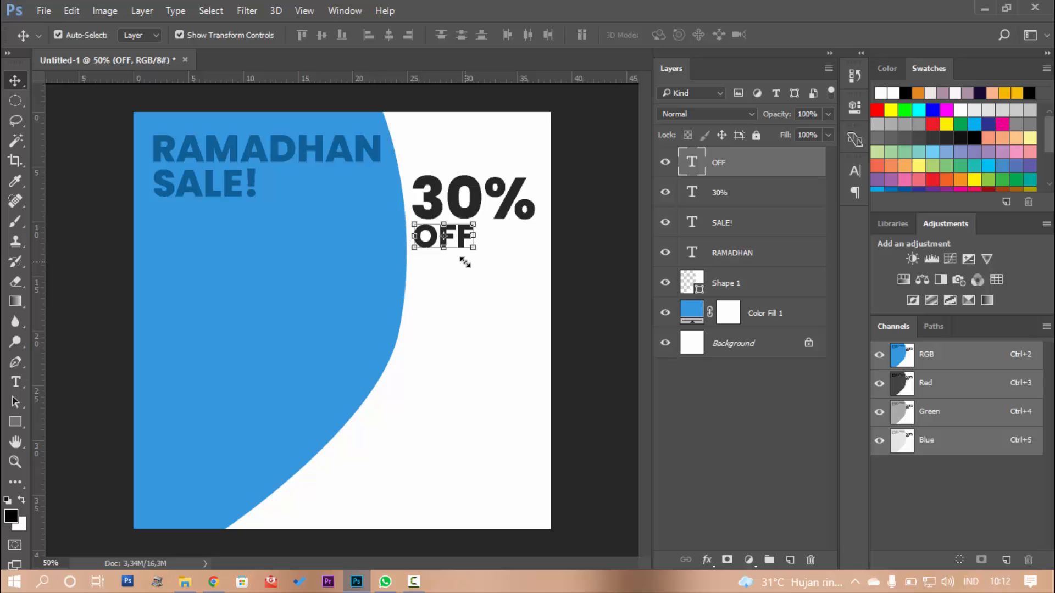
- Move the 30% and OFF texts together down to the middle of the white area, and deselect everything
shift+click(471, 184)
drag(506, 227, 507, 304)
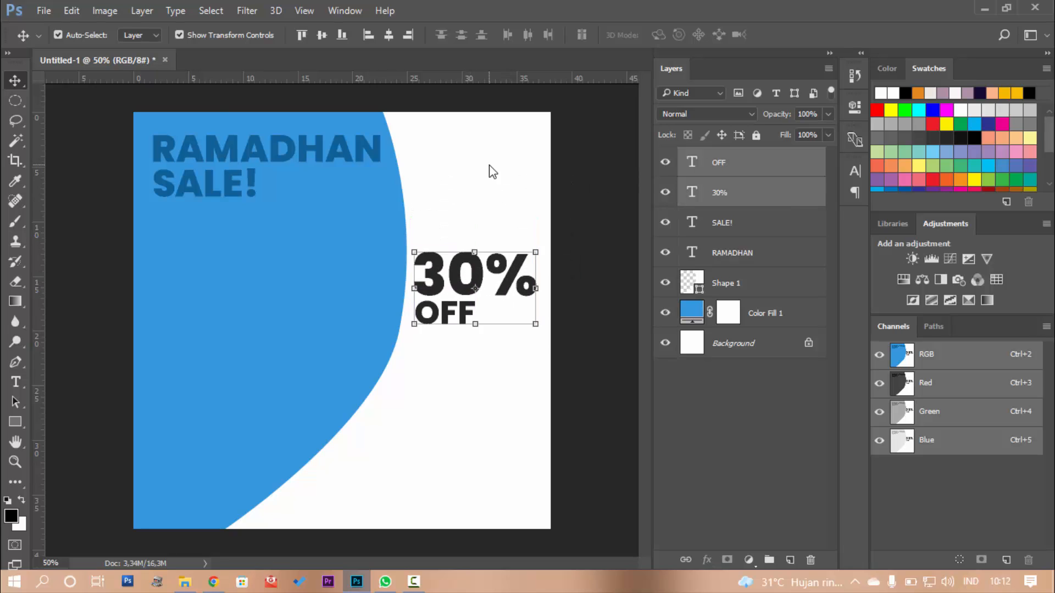
click(493, 171)
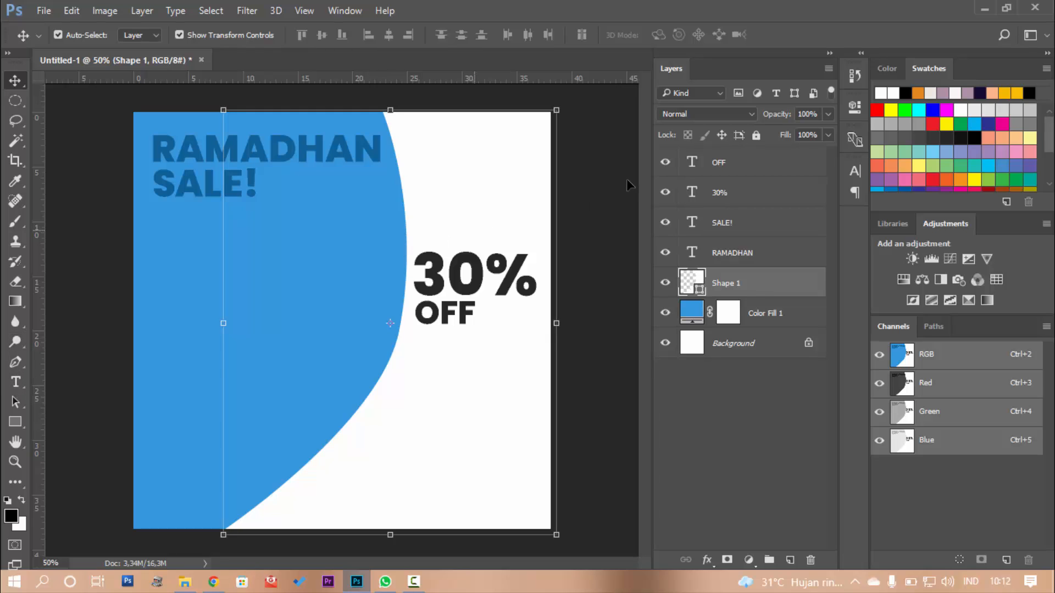
click(580, 121)
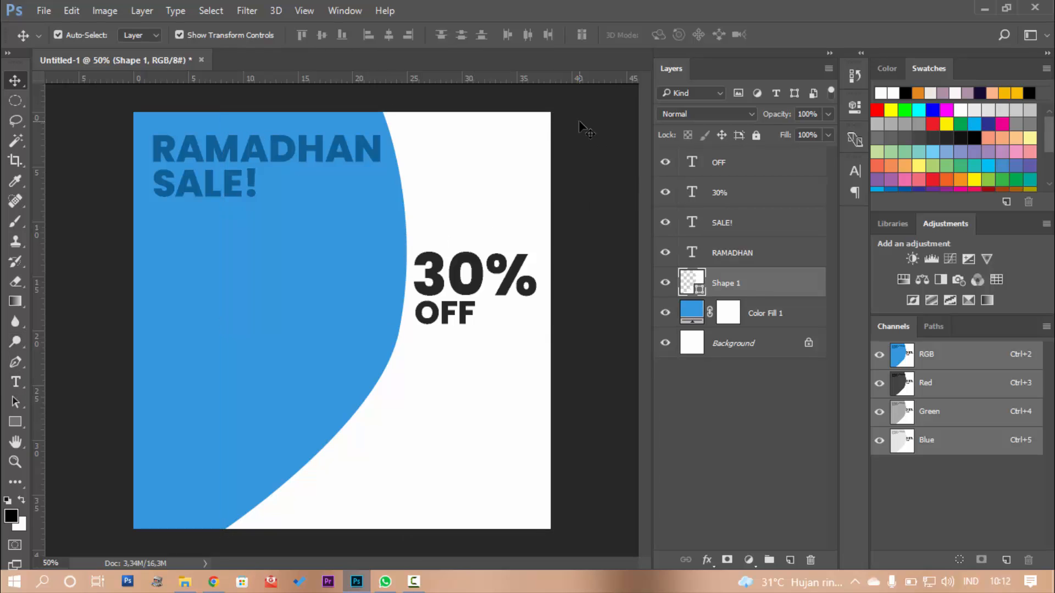
- Add the placeholder text "YOUR LOGO" on two lines in the upper-right white area of the post
scroll(503, 132, up, 4)
drag(421, 169, 396, 194)
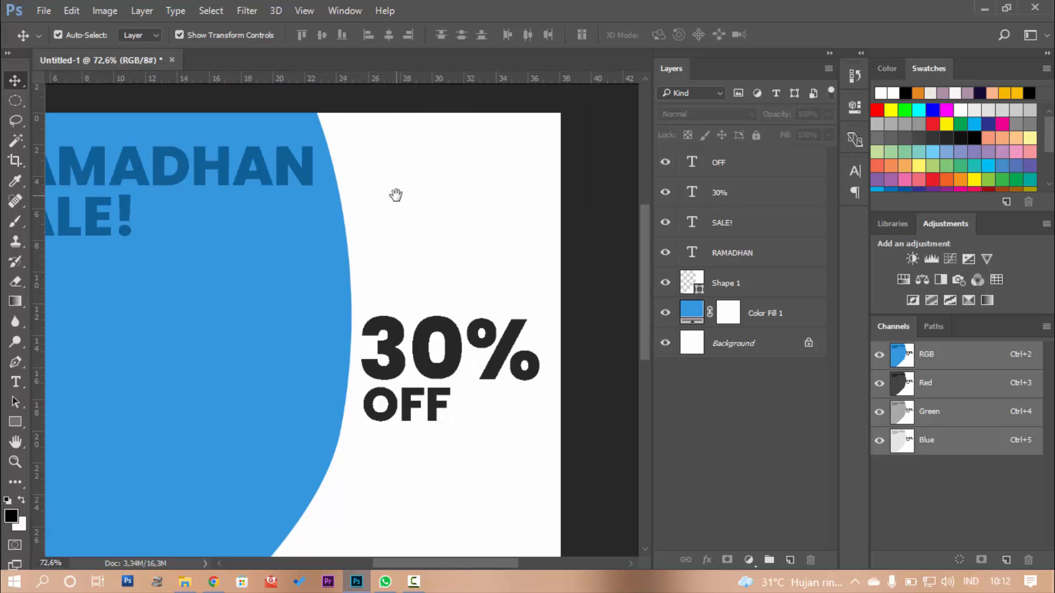
key(t)
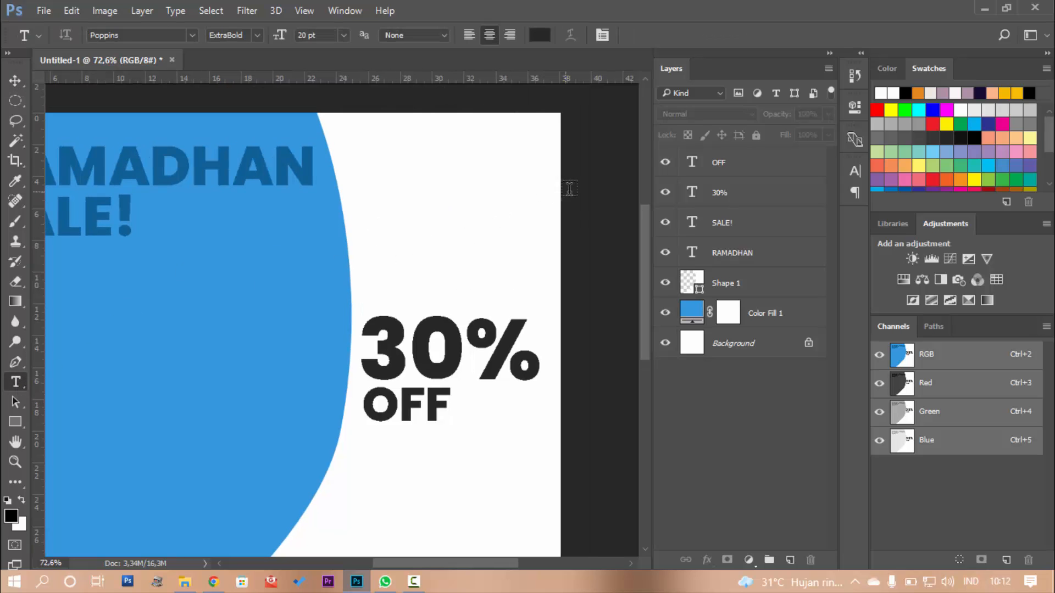
click(504, 170)
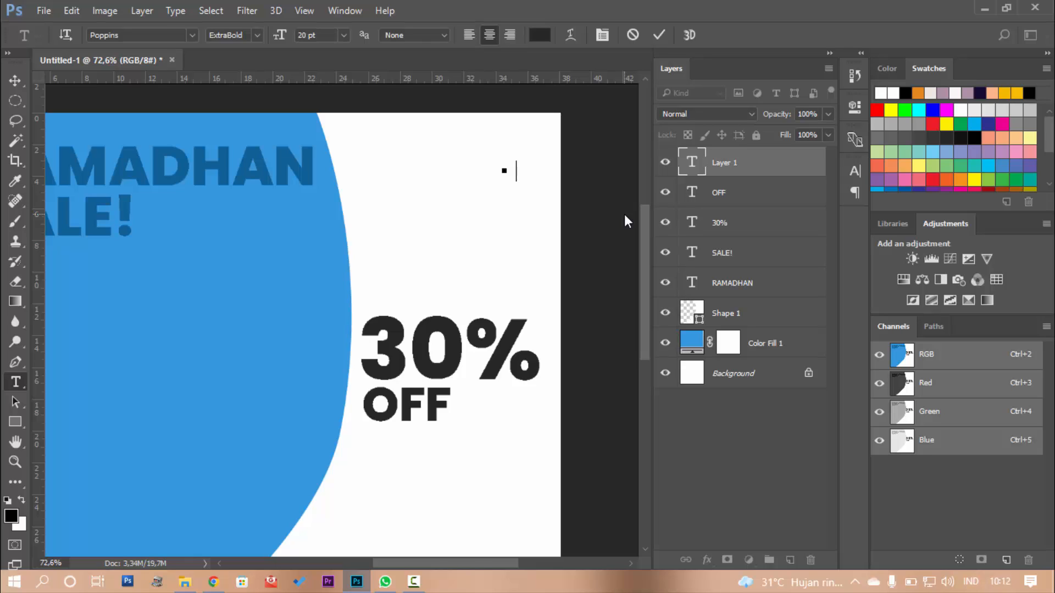
text(YOUR)
key(Return)
text(LOGO)
click(14, 82)
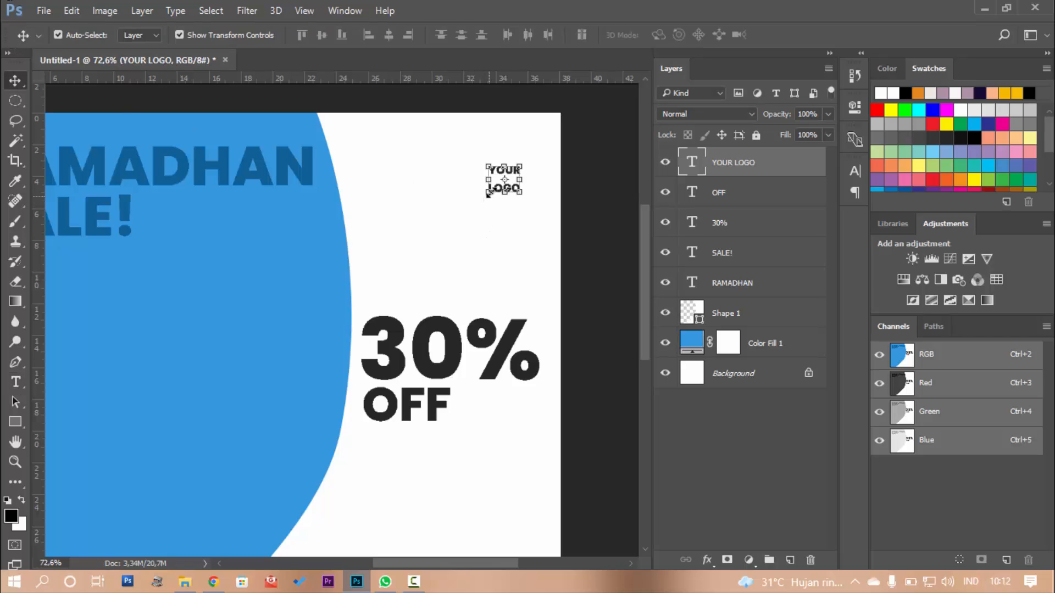
- Enlarge the YOUR LOGO text proportionally to about 223.5% in the post's upper-right corner, and deselect it
drag(488, 193, 521, 165)
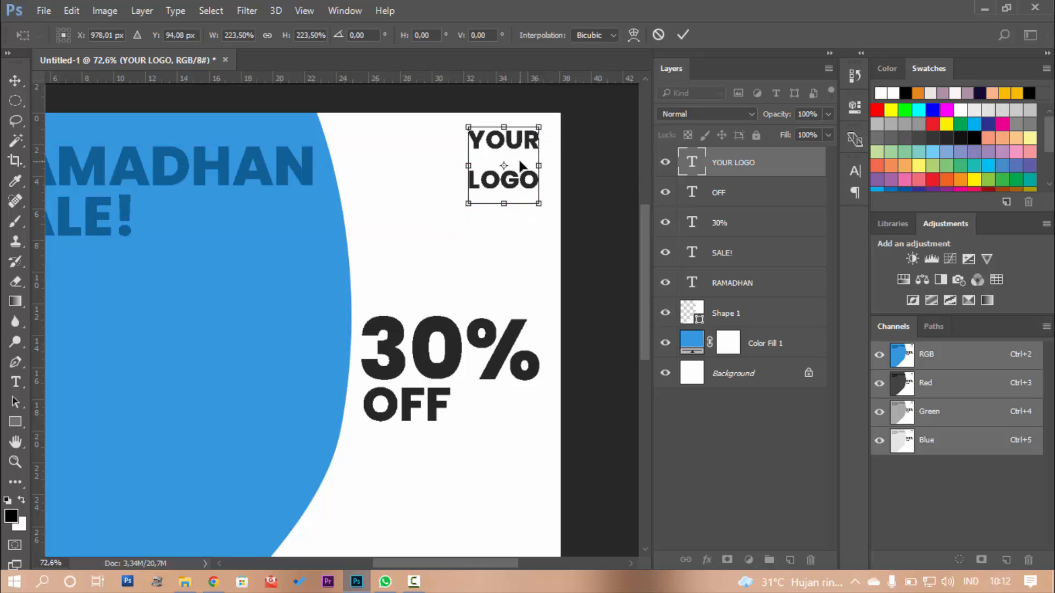
key(Return)
click(597, 214)
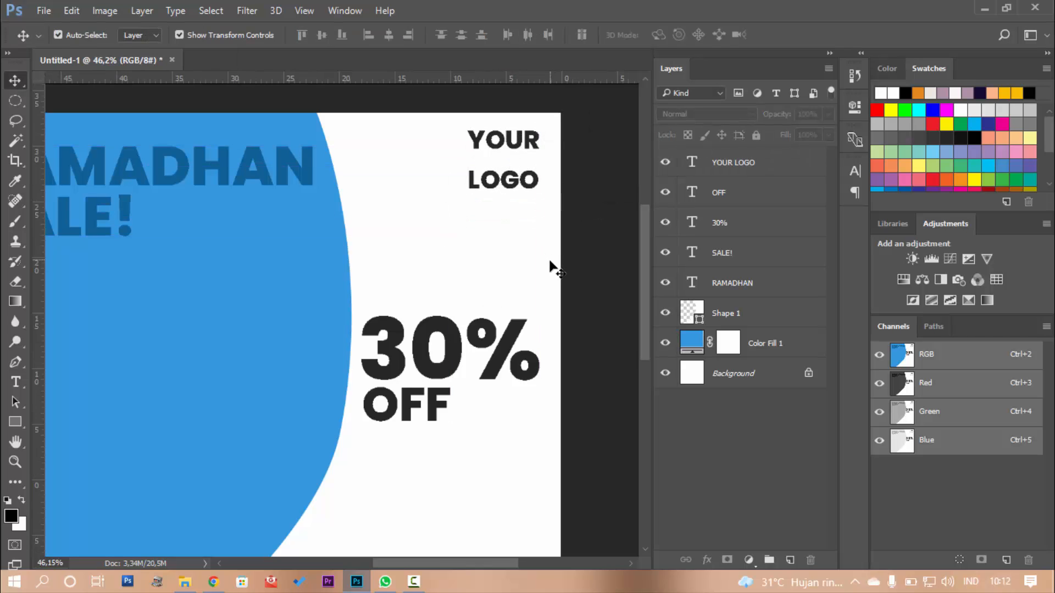
- Move the 30% text slightly up, and bring OFF up so it sits close beneath it
scroll(502, 302, down, 3)
scroll(307, 331, up, 3)
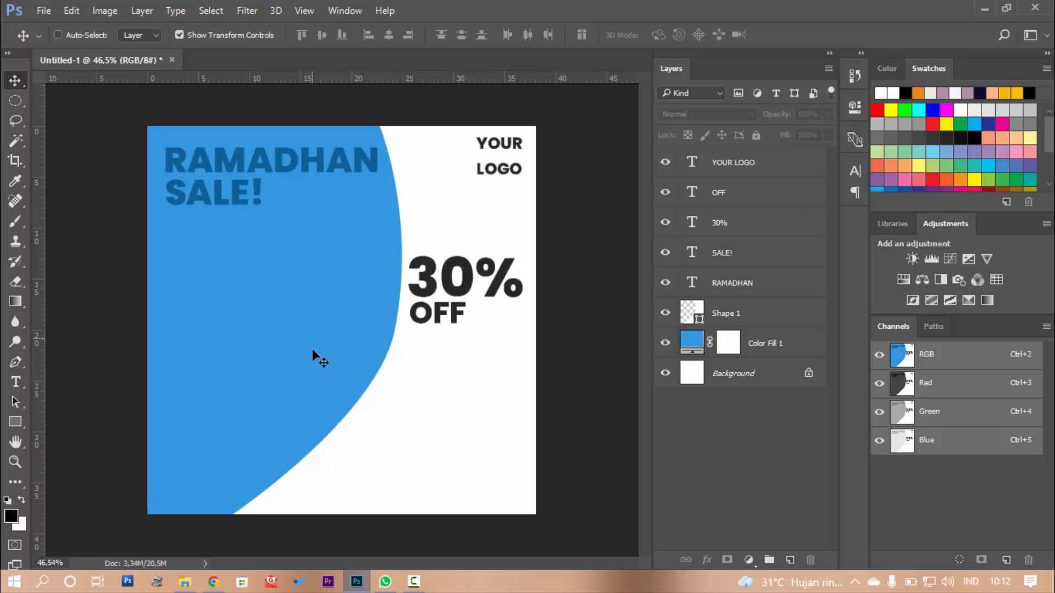
scroll(187, 474, up, 2)
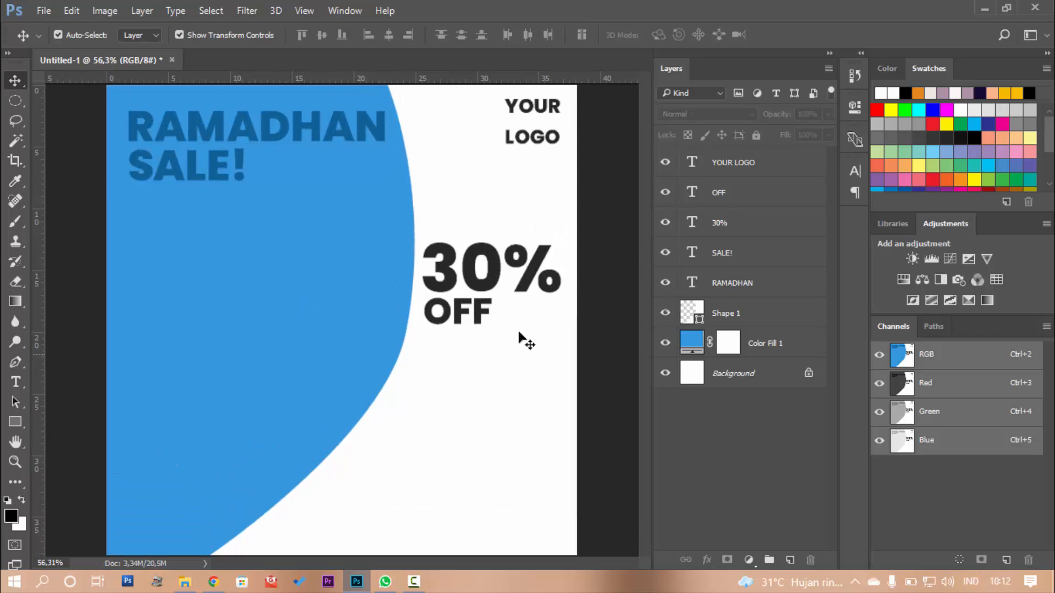
click(525, 272)
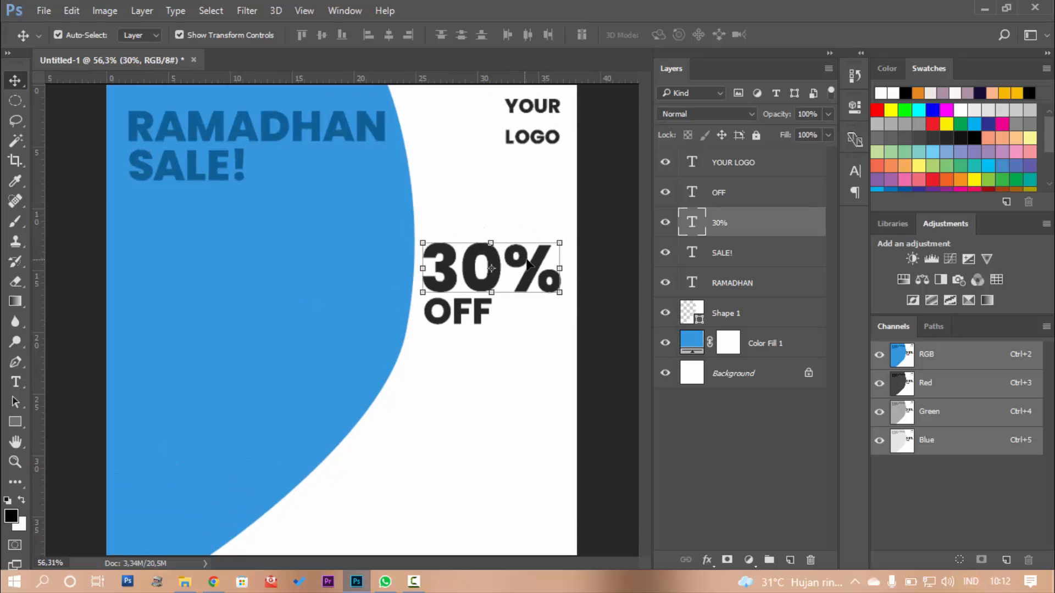
drag(528, 266, 530, 240)
click(482, 301)
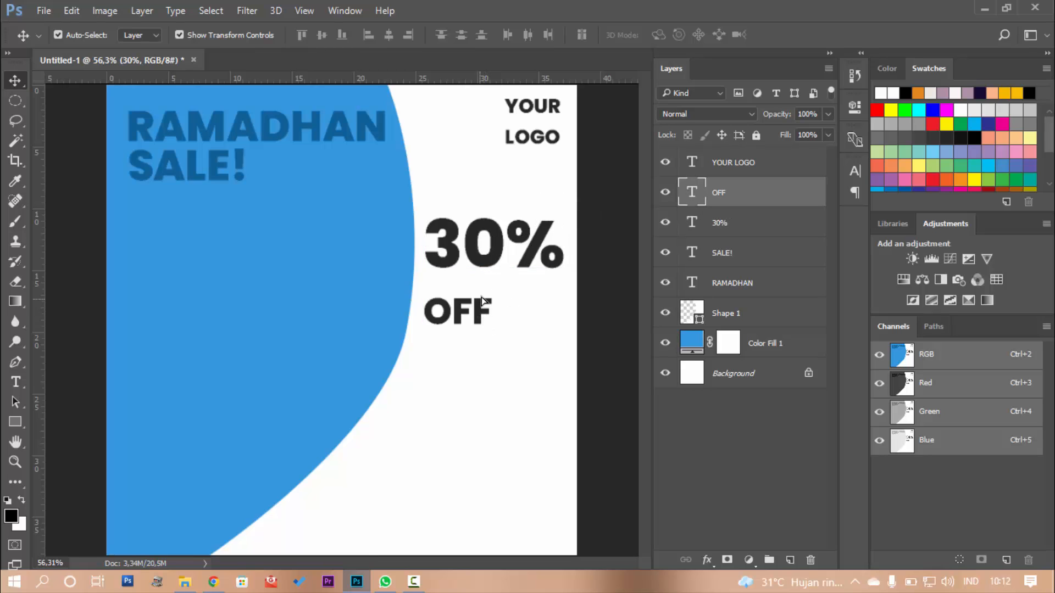
drag(482, 301, 482, 275)
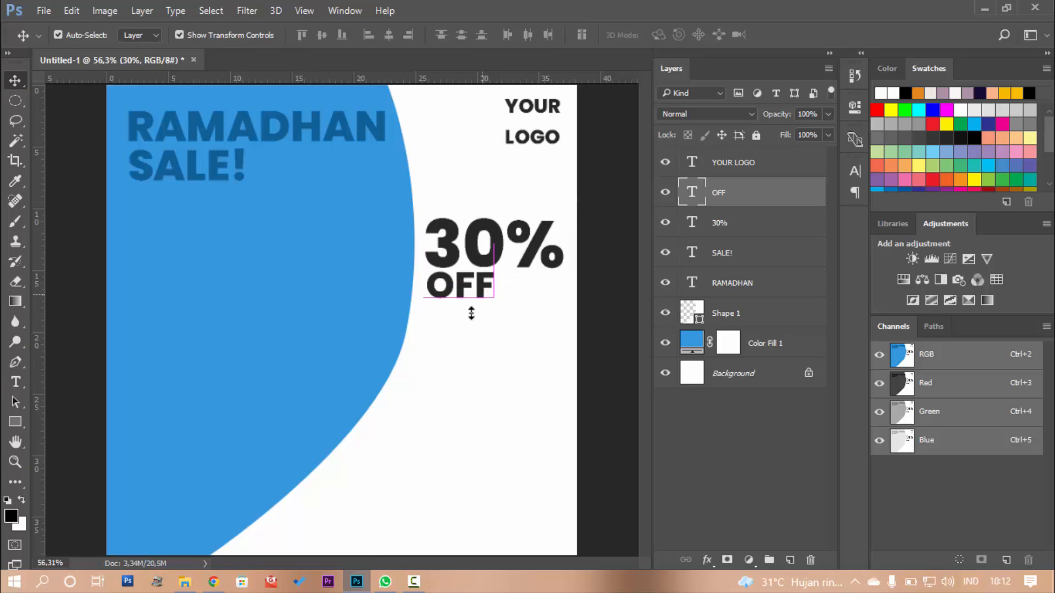
- Draw a wide paragraph text box below OFF, from the curved edge to near the post's right edge
click(25, 382)
scroll(443, 437, down, 1)
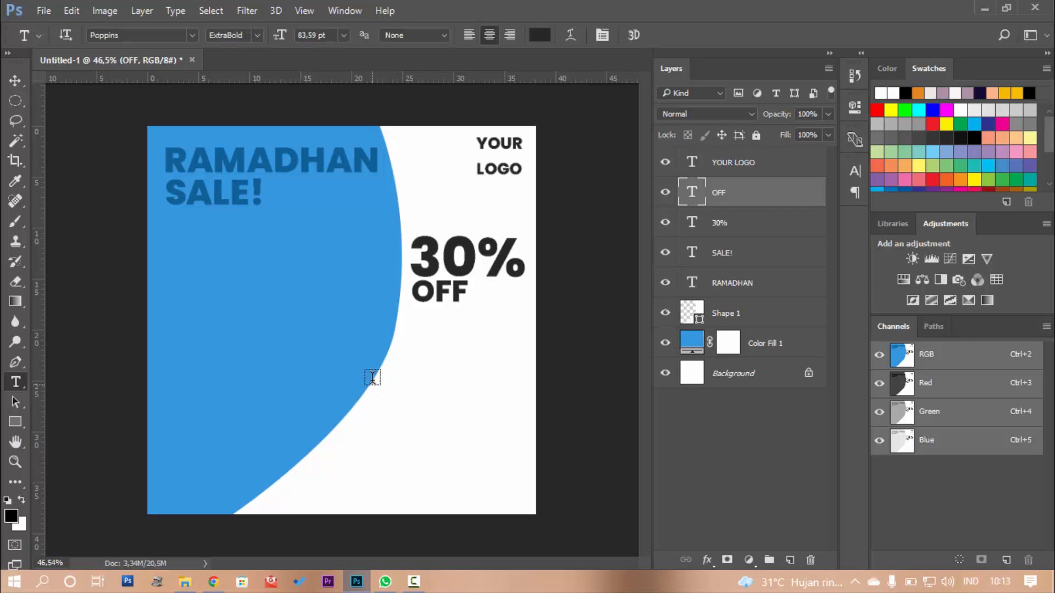
drag(377, 361, 525, 421)
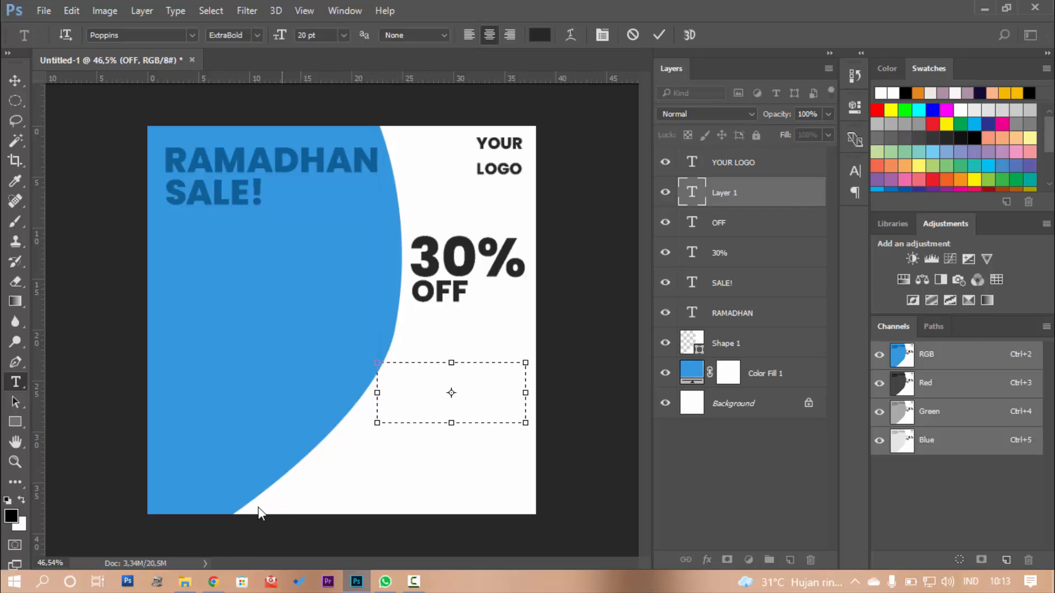
- Switch to Chrome, search for "lorem ipsum" in a new tab, and open the loremipsum.io generator page
click(213, 582)
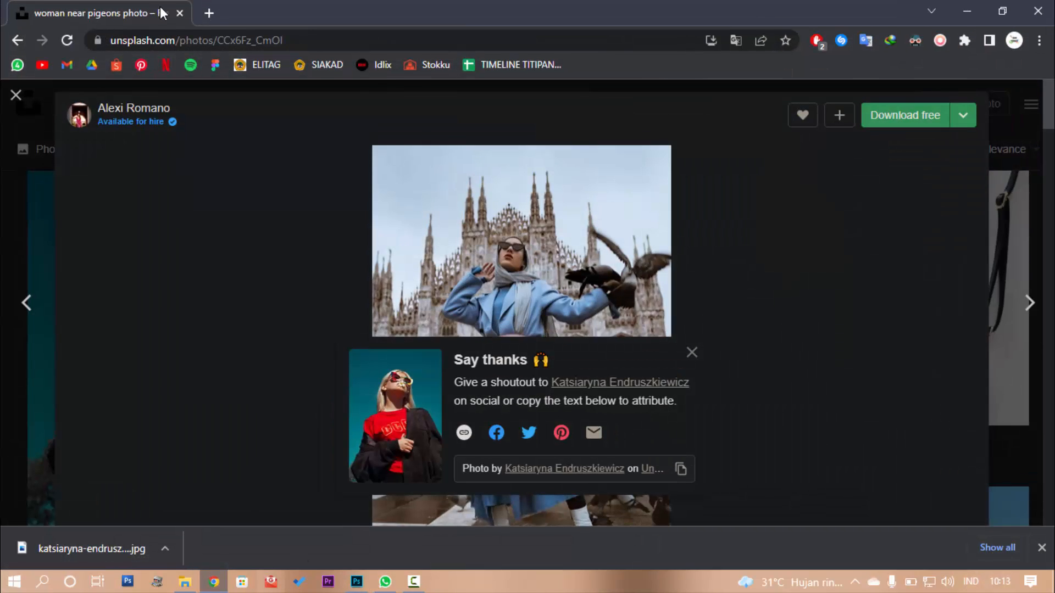
click(202, 11)
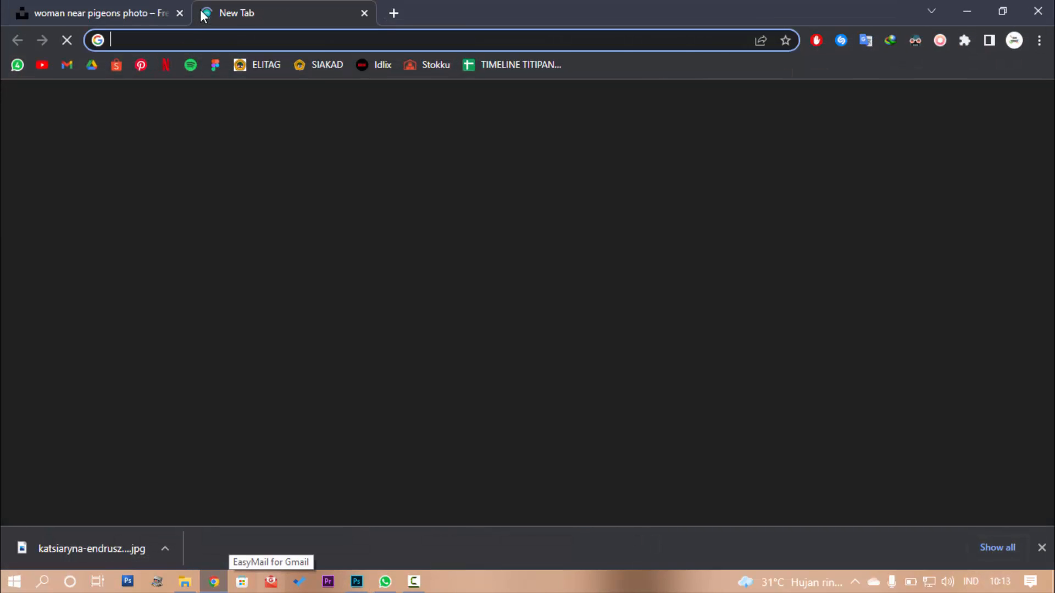
text(lorem)
key(Delete)
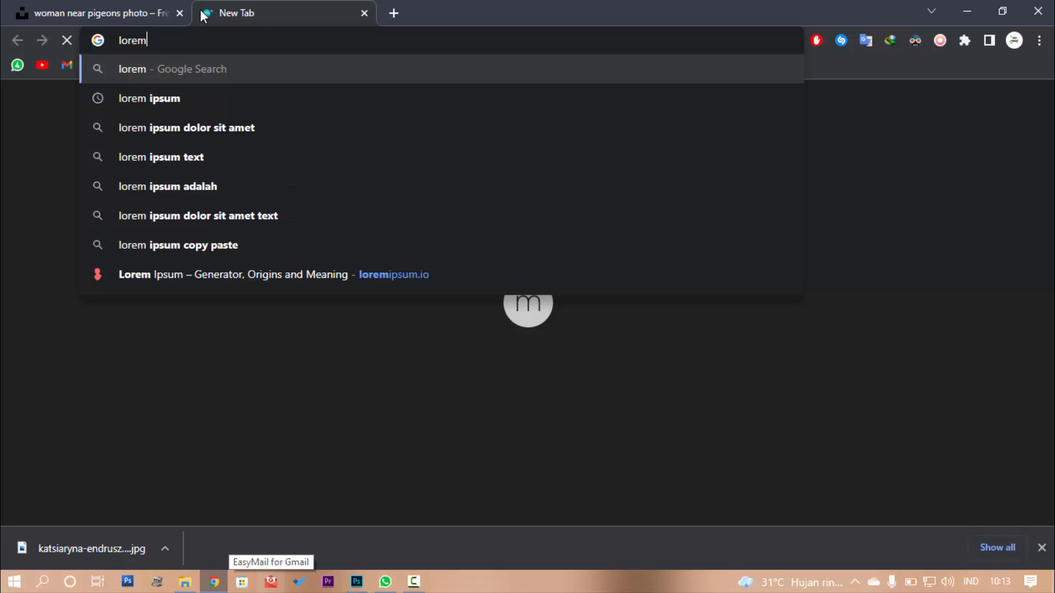
key(Down)
key(Return)
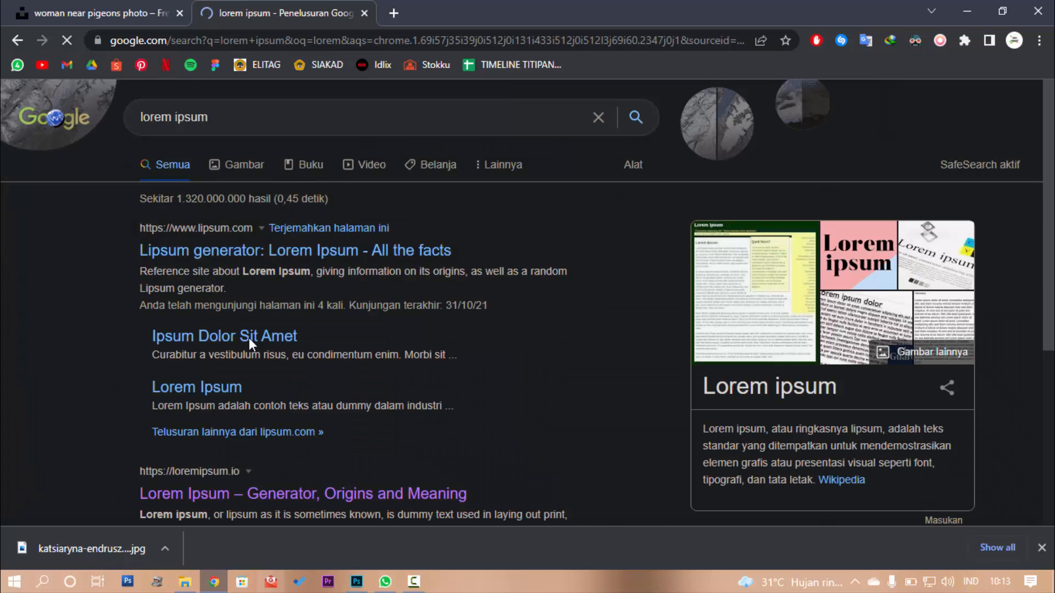
scroll(233, 380, down, 3)
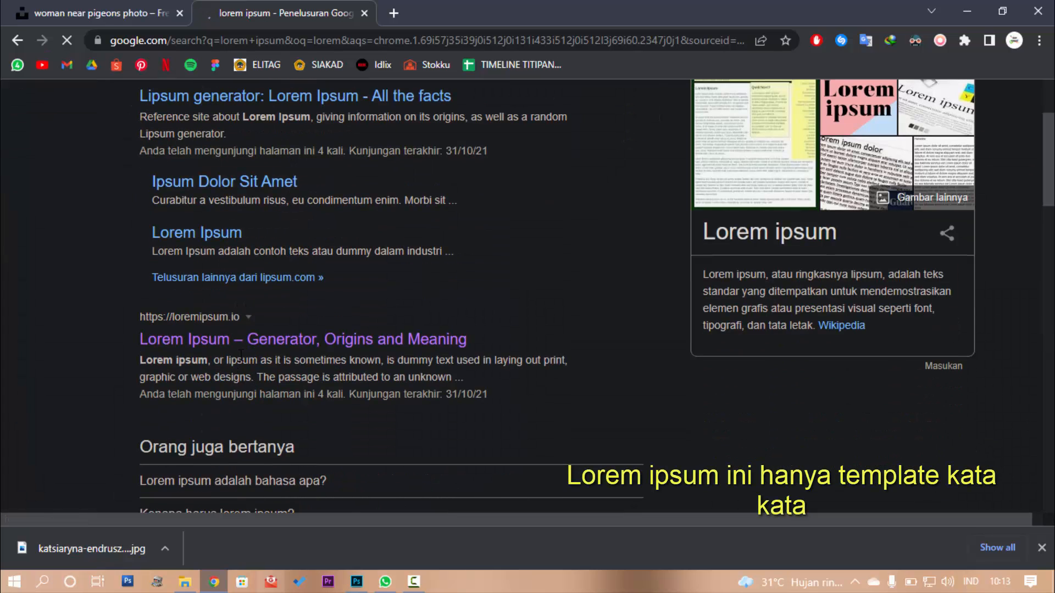
scroll(241, 354, down, 3)
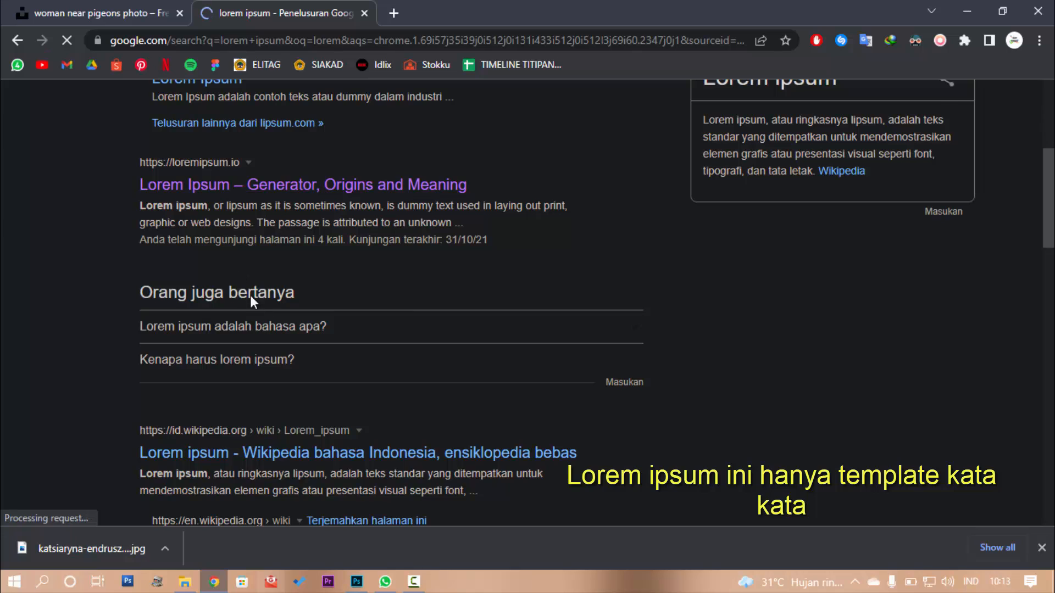
scroll(250, 300, up, 3)
click(266, 348)
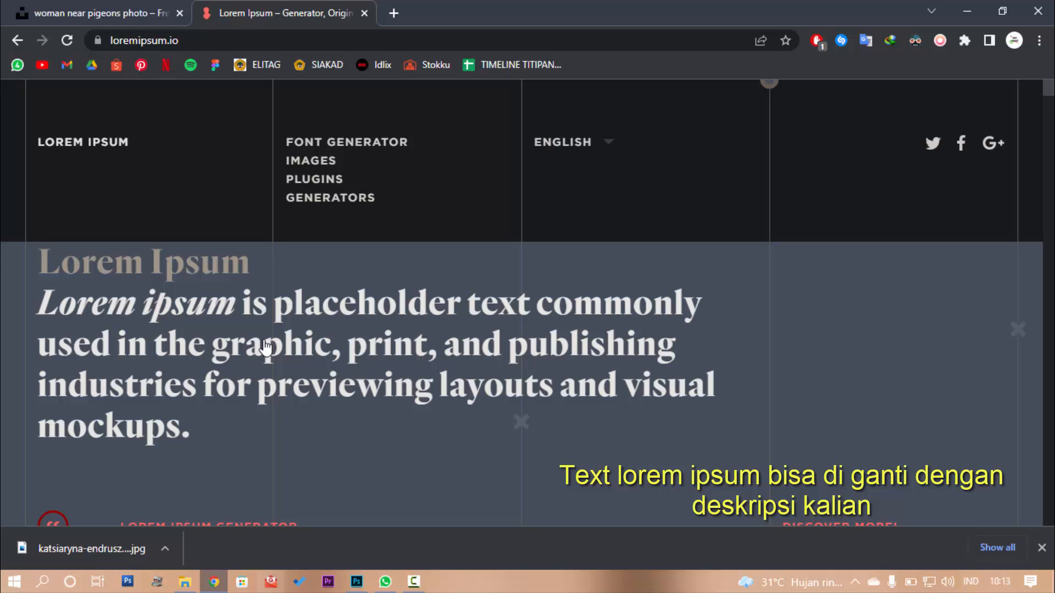
- Copy the first sentence of the generated placeholder text, from "Lorem ipsum dolor sit amet" to "magna aliqua."
scroll(218, 347, down, 5)
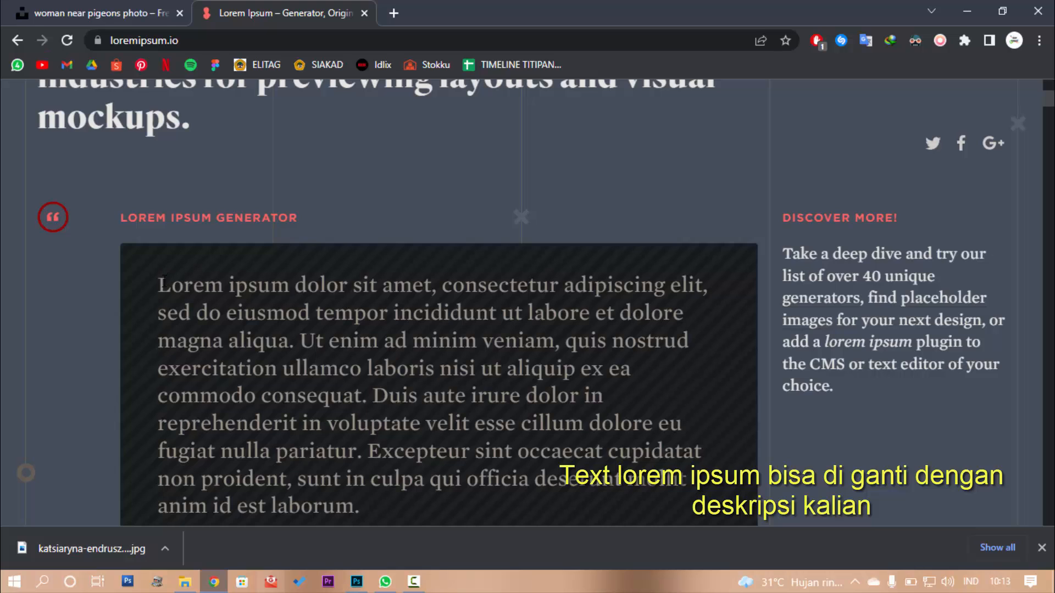
scroll(165, 278, down, 2)
scroll(167, 278, up, 2)
drag(159, 285, 297, 342)
key(ctrl+c)
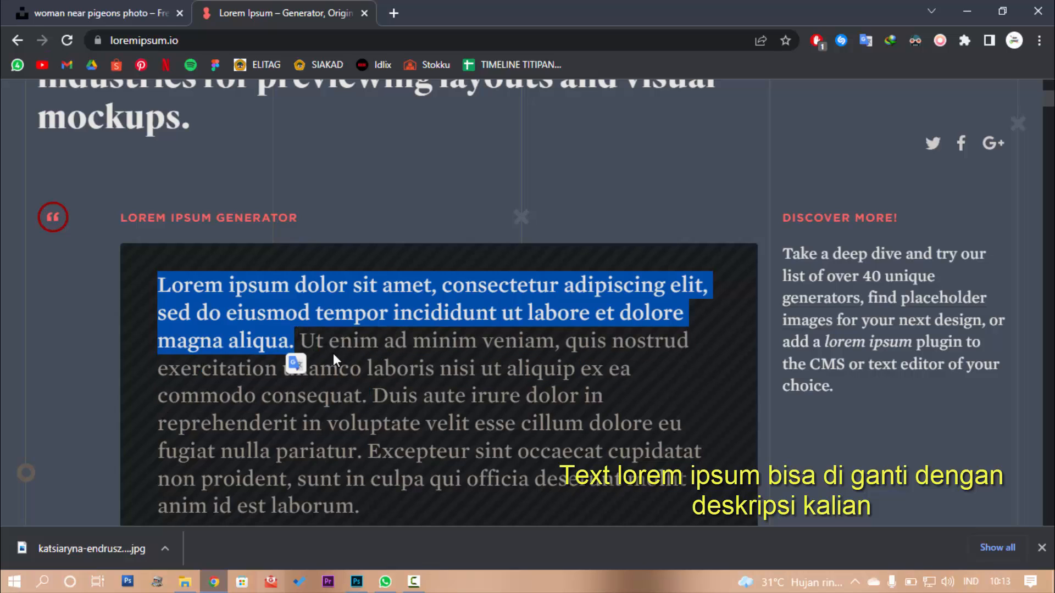
- Switch back to Photoshop, paste the copied sentence into the paragraph box, and make it Poppins Medium with right alignment
key(alt+Tab)
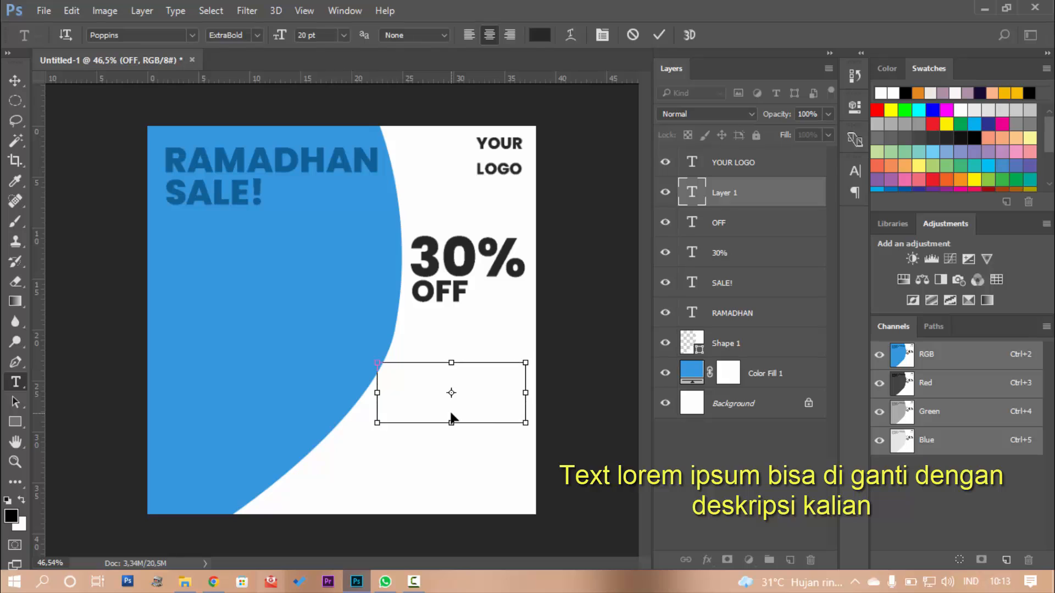
key(ctrl+v)
key(ctrl+a)
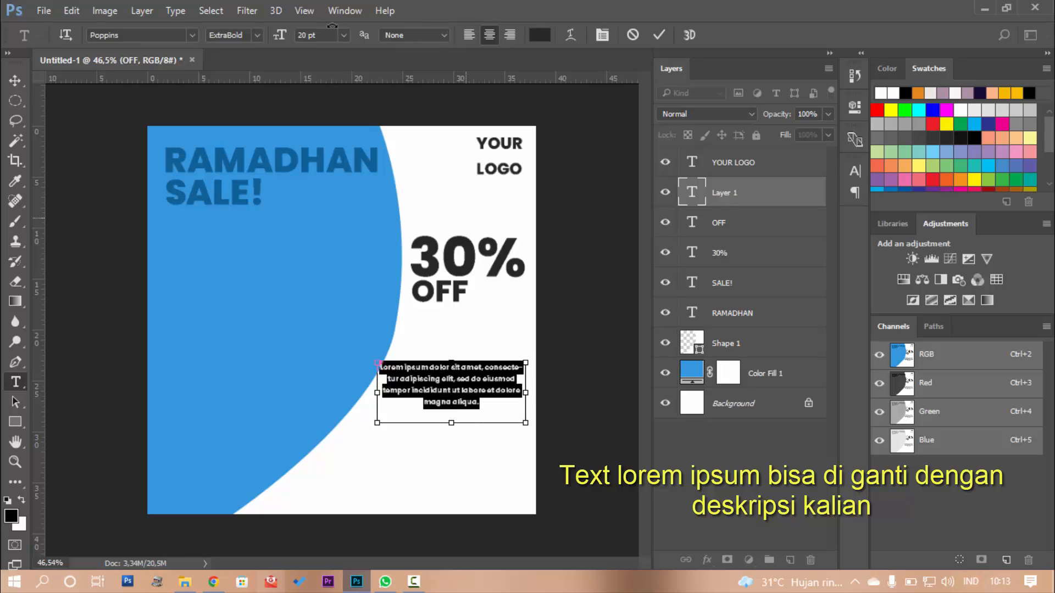
click(255, 35)
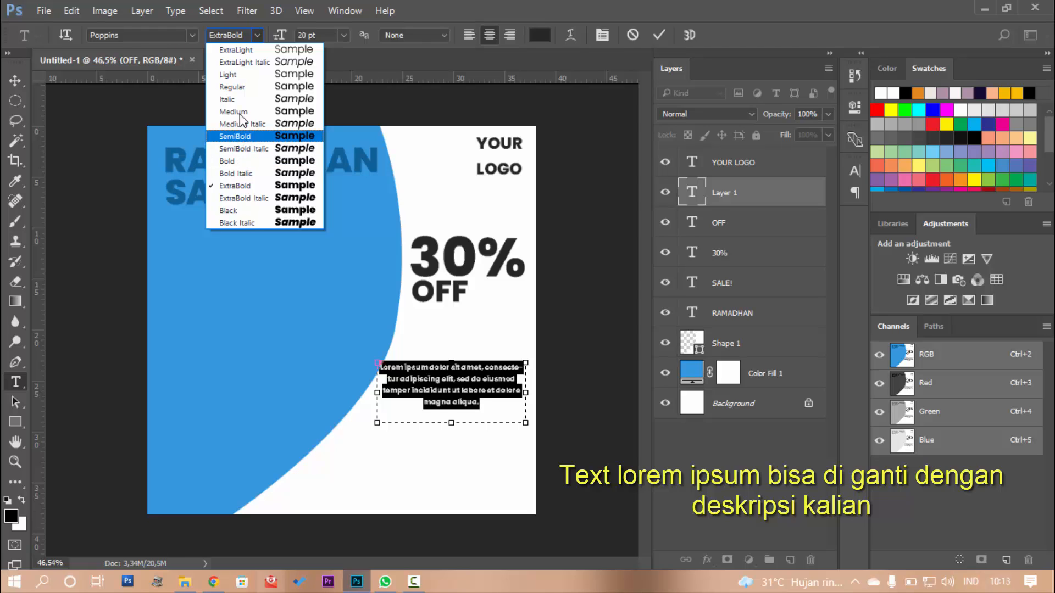
key(Escape)
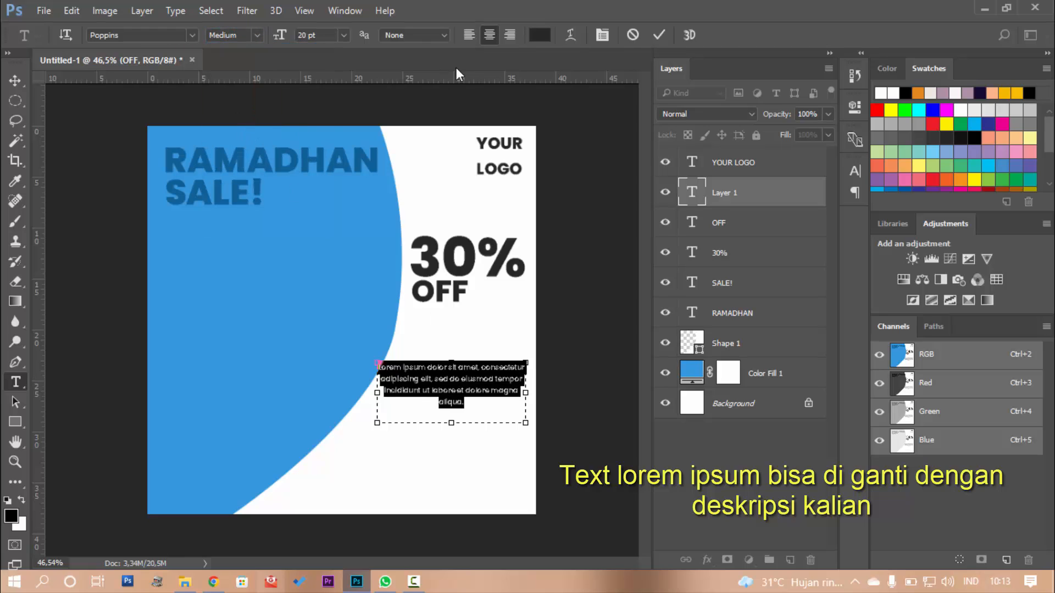
click(510, 34)
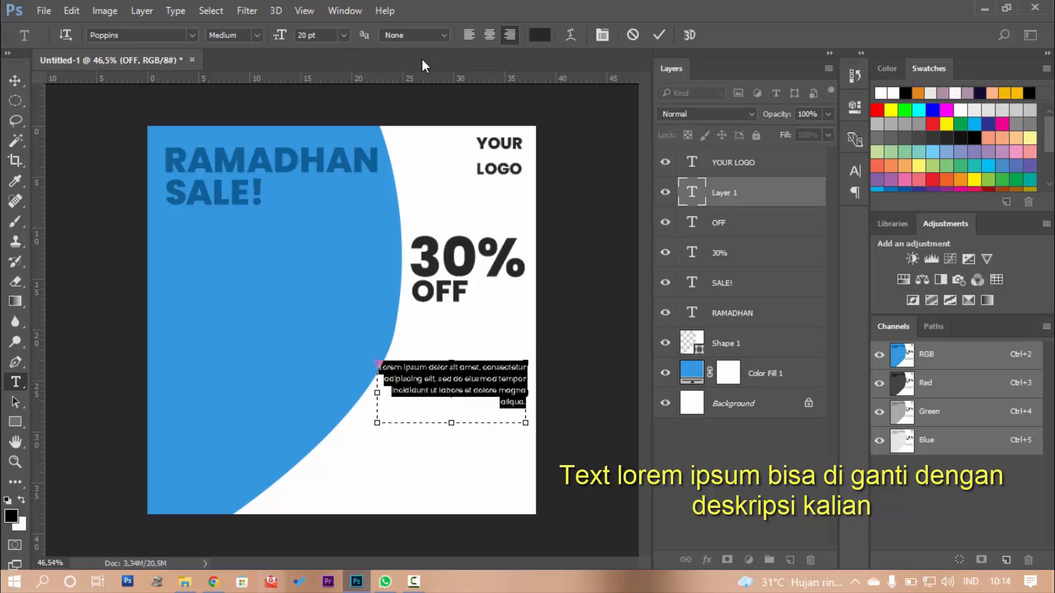
- Move the lorem ipsum paragraph slightly down, and bring 30% and OFF down together so they sit just above it
click(14, 82)
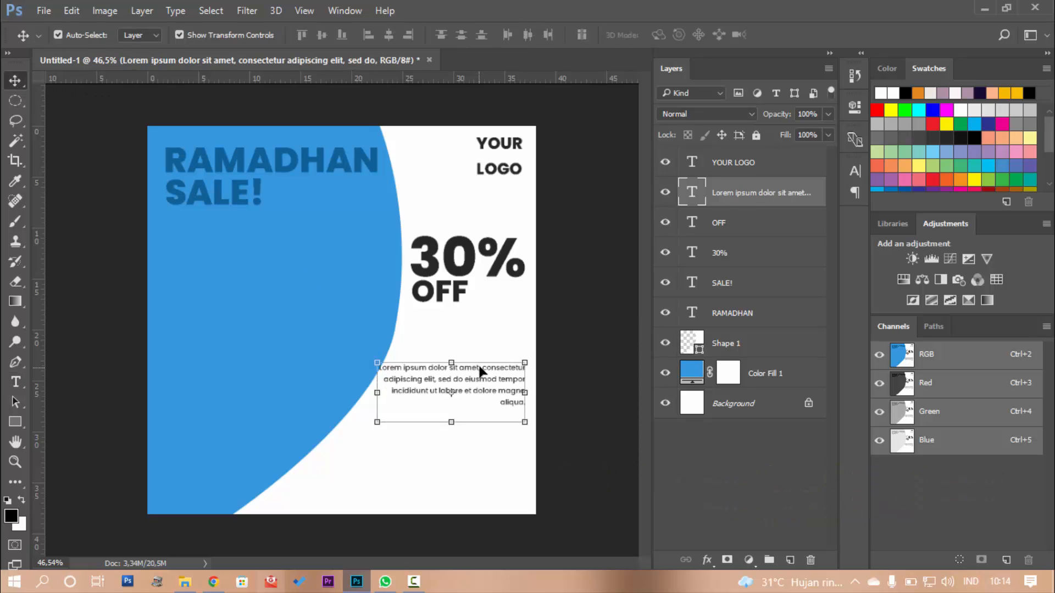
drag(486, 383, 484, 406)
click(445, 294)
shift+click(471, 253)
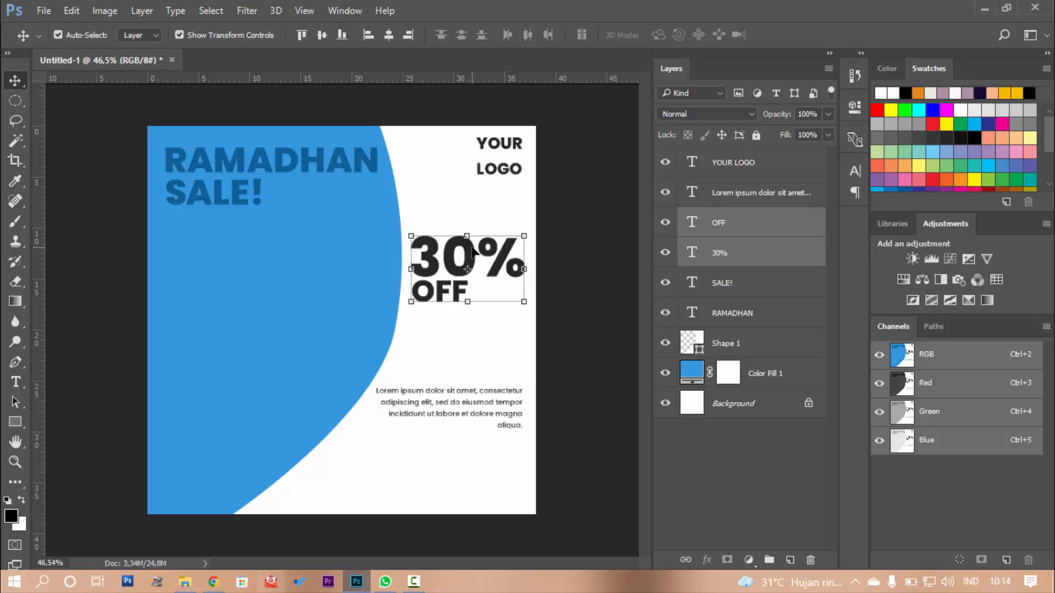
drag(467, 265, 467, 304)
click(552, 301)
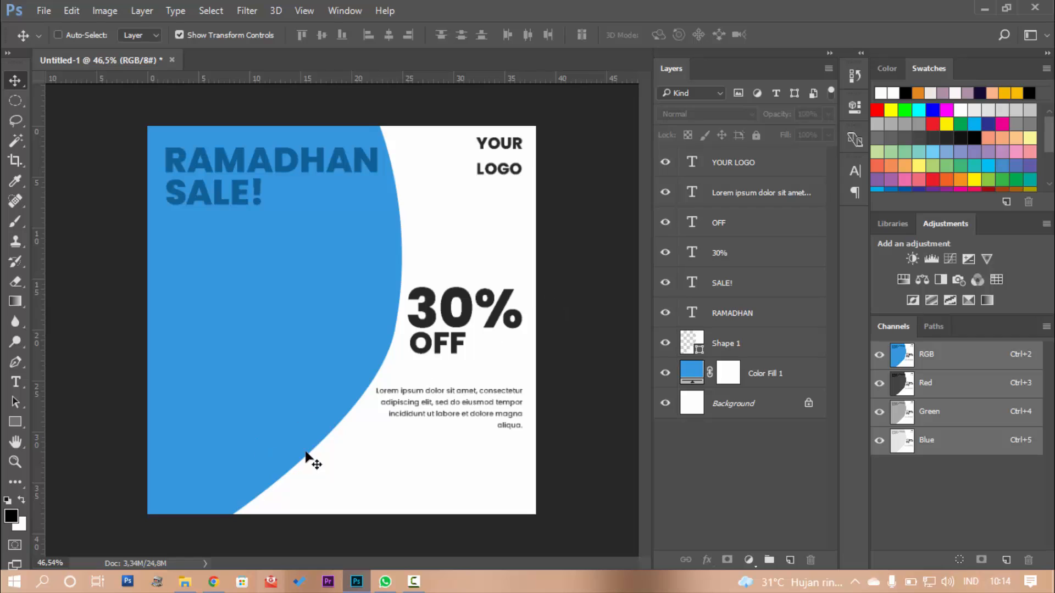
- Draw a rectangle of about 423 × 87 px below the paragraph, filled with the darker blue 1875b6 and without a stroke
scroll(335, 462, up, 3)
scroll(478, 462, up, 2)
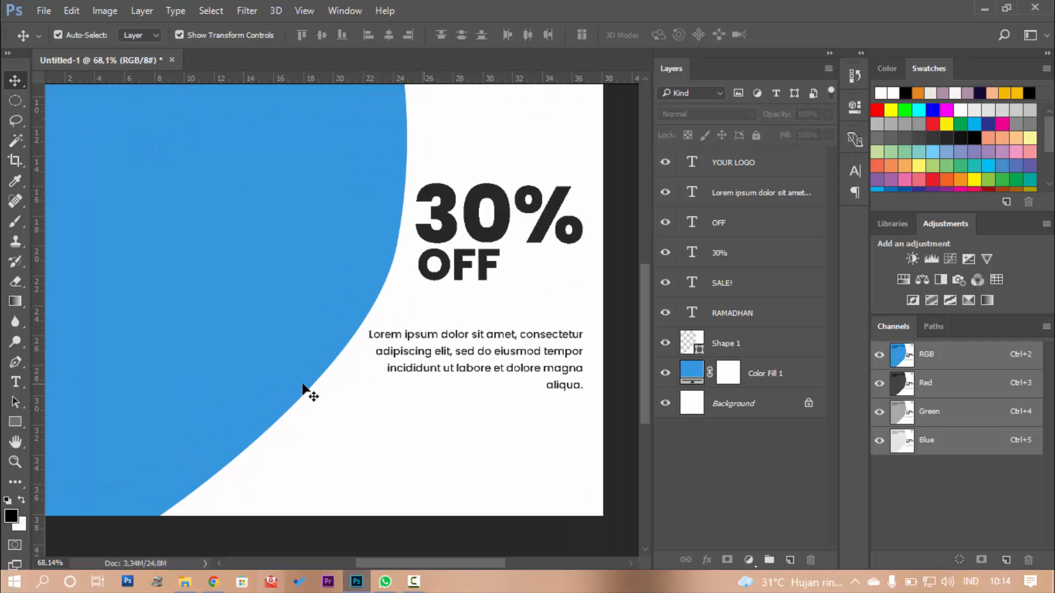
click(16, 423)
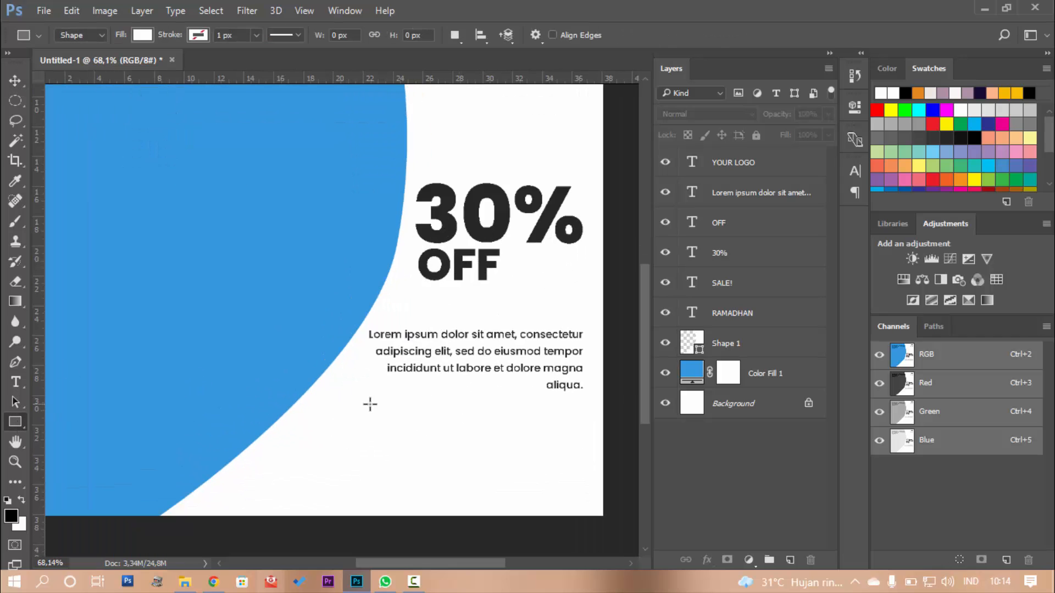
click(143, 37)
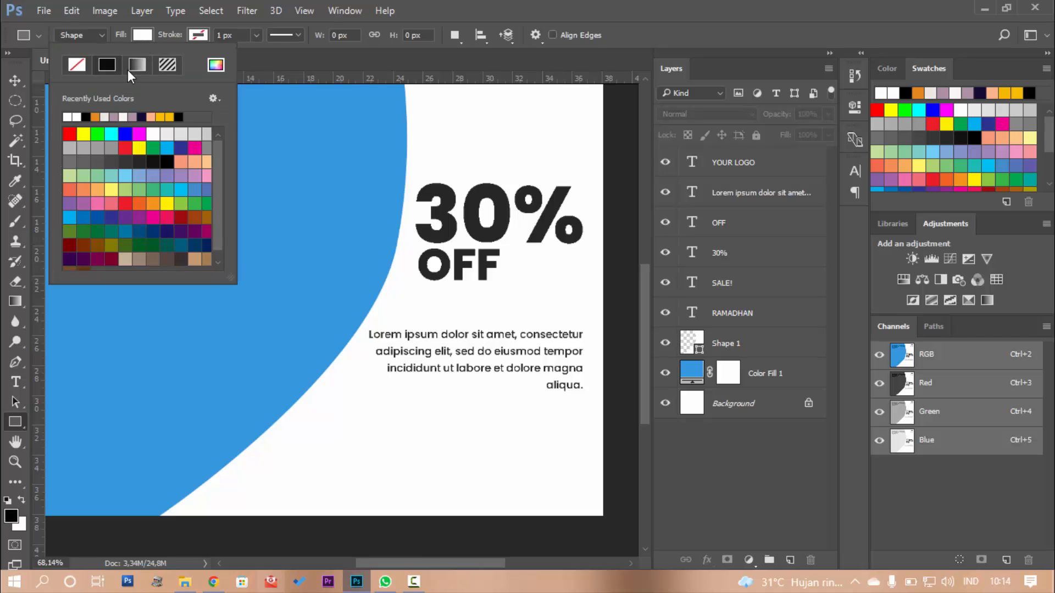
click(216, 64)
click(369, 190)
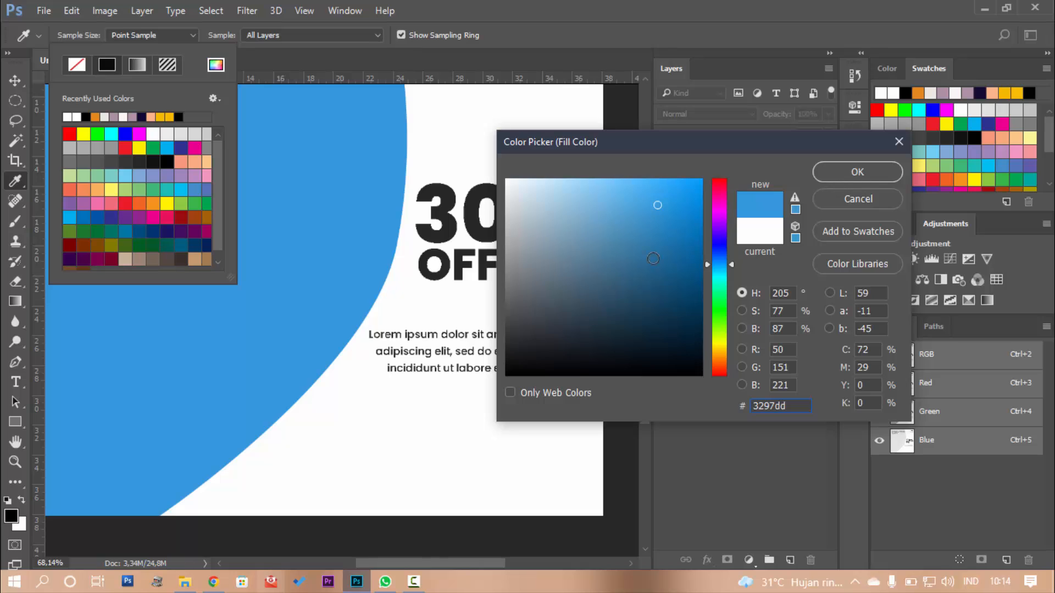
click(851, 174)
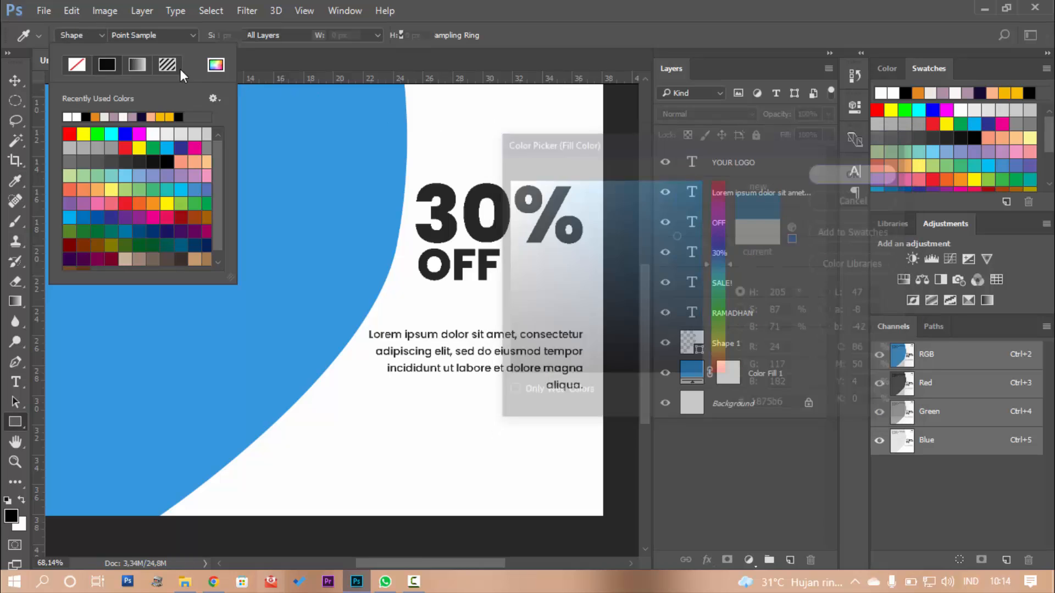
click(137, 41)
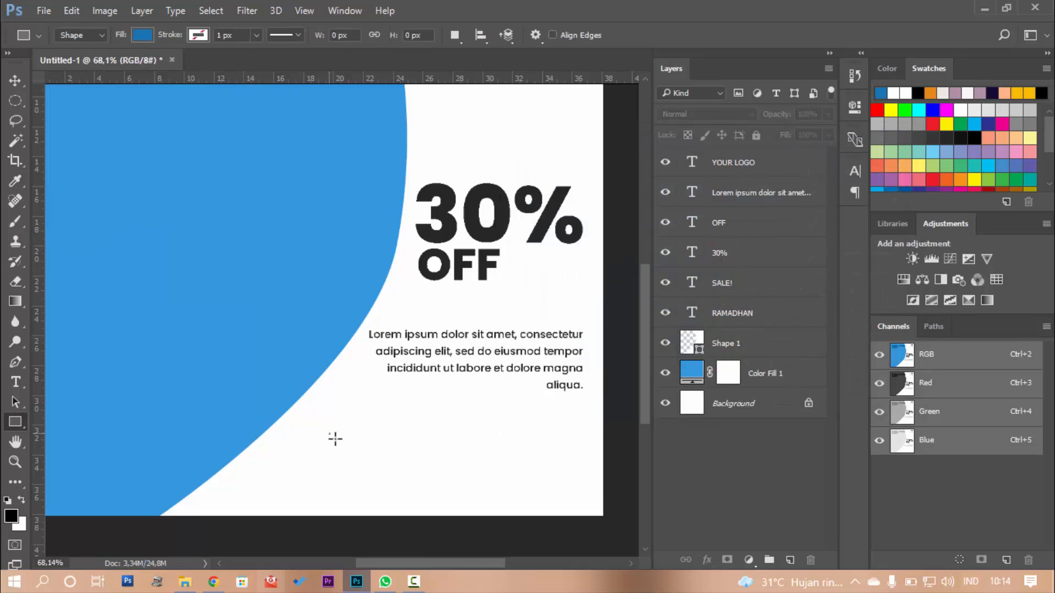
drag(329, 434, 552, 479)
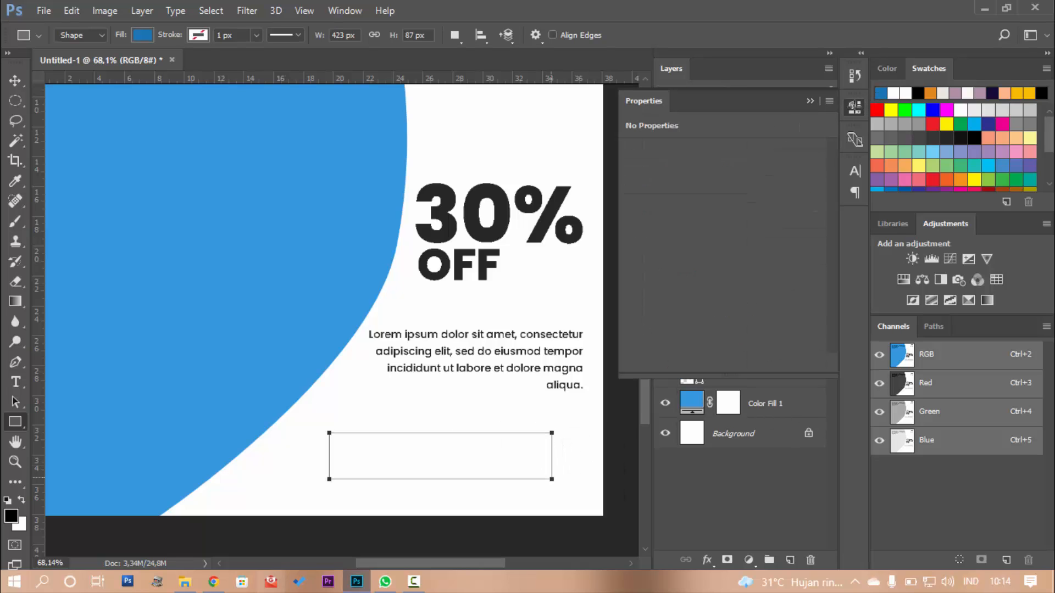
- Round all four corners of the blue rectangle with a 20 px radius
click(855, 107)
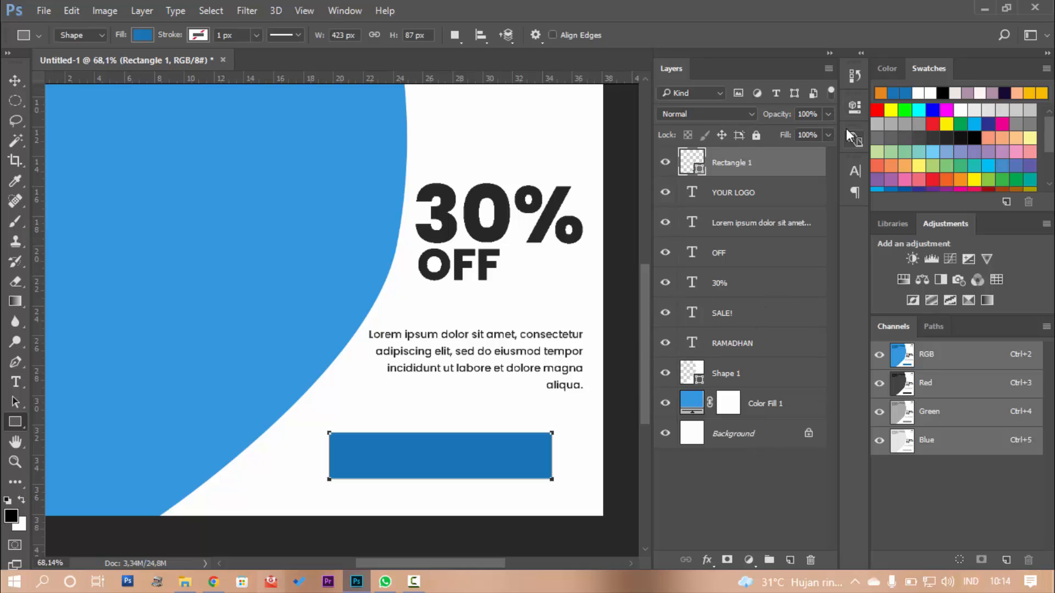
click(852, 108)
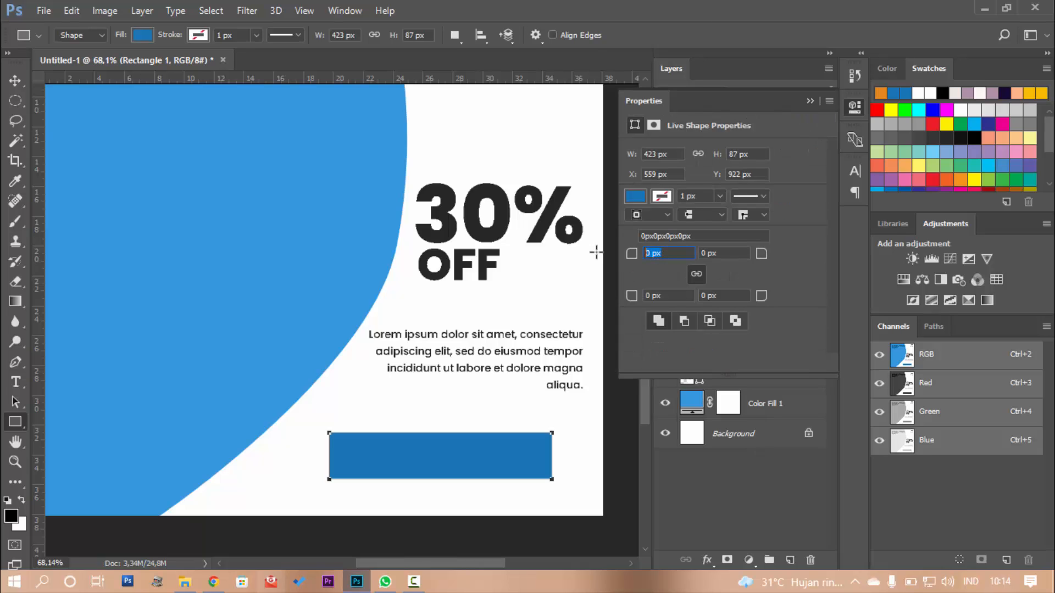
key(Return)
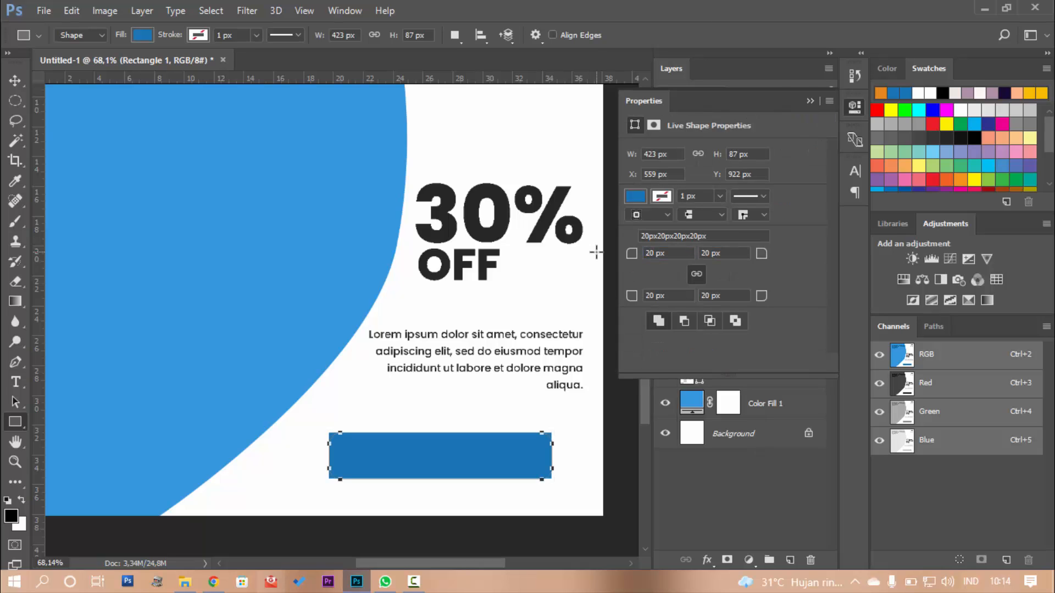
click(857, 113)
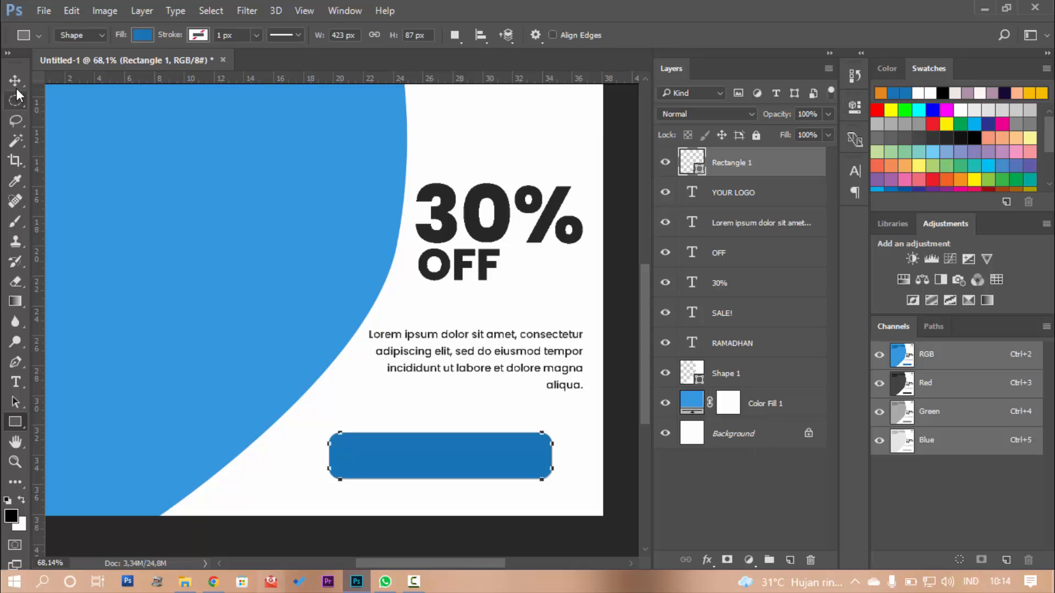
- Make the blue button slightly taller and shift it so its right edge lines up with the paragraph's right edge
key(v)
mouse_move(481, 426)
mouse_down()
mouse_move(483, 407)
mouse_move(484, 428)
mouse_up()
mouse_move(489, 446)
mouse_down()
mouse_move(510, 450)
mouse_move(505, 436)
mouse_up()
key(Return)
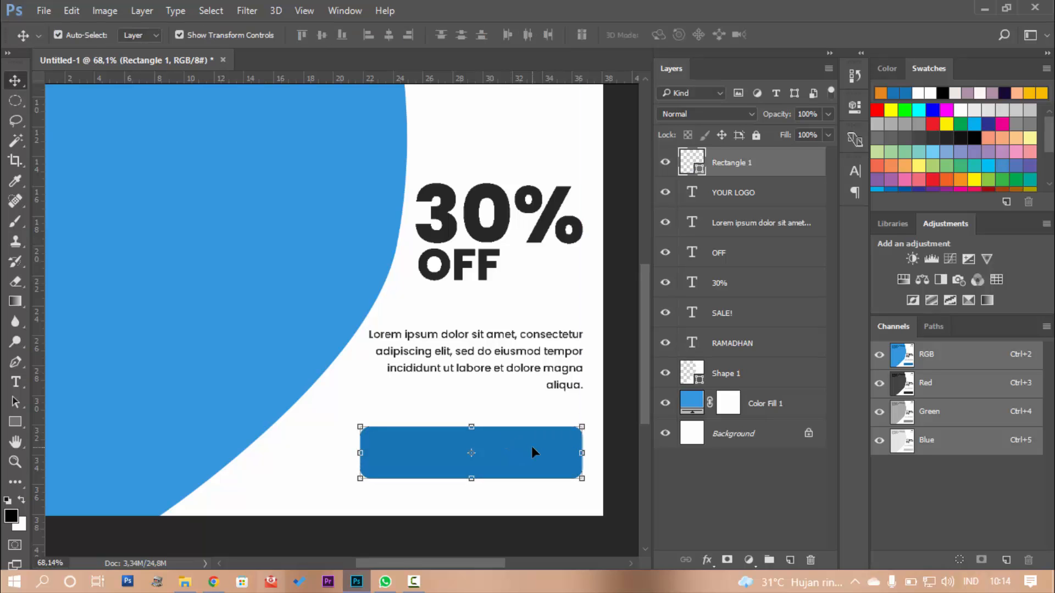
click(627, 245)
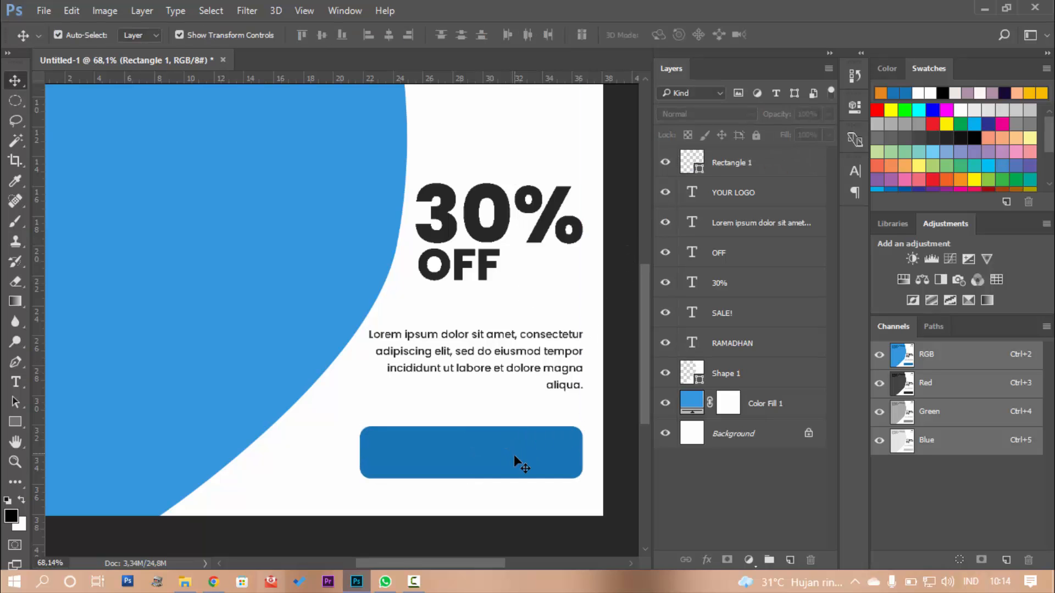
click(536, 368)
drag(368, 419, 356, 427)
key(Escape)
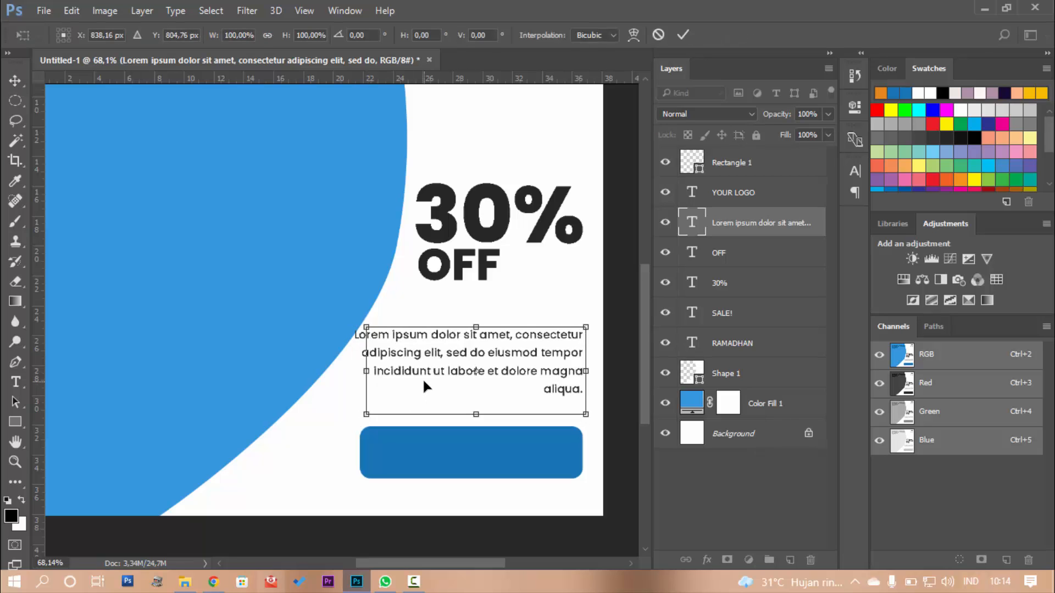
- Narrow the paragraph text box from its left side and set all its text to 24 pt
click(15, 382)
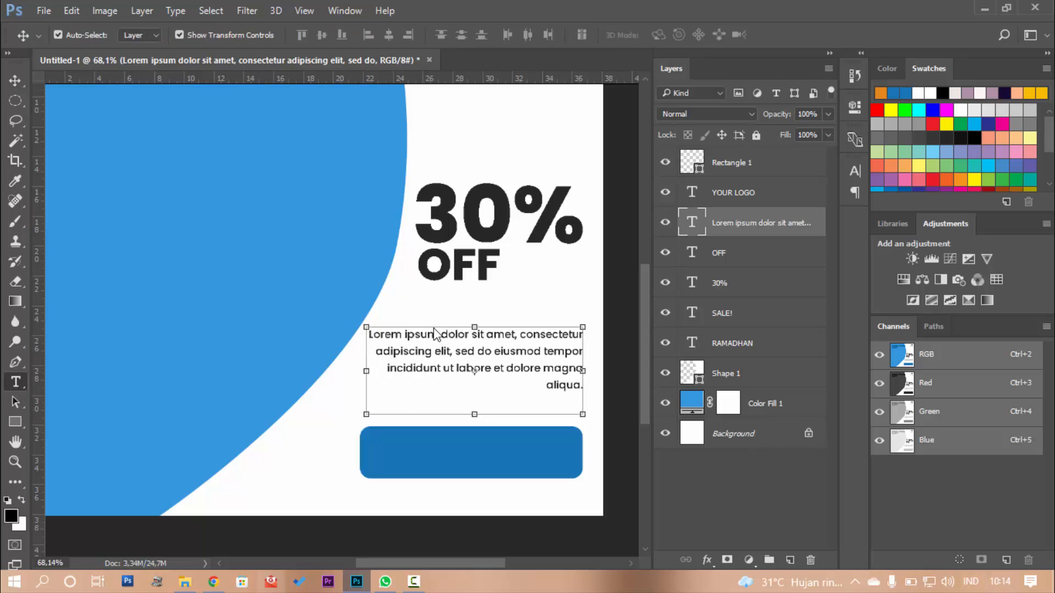
click(462, 351)
drag(353, 371, 371, 369)
key(ctrl+a)
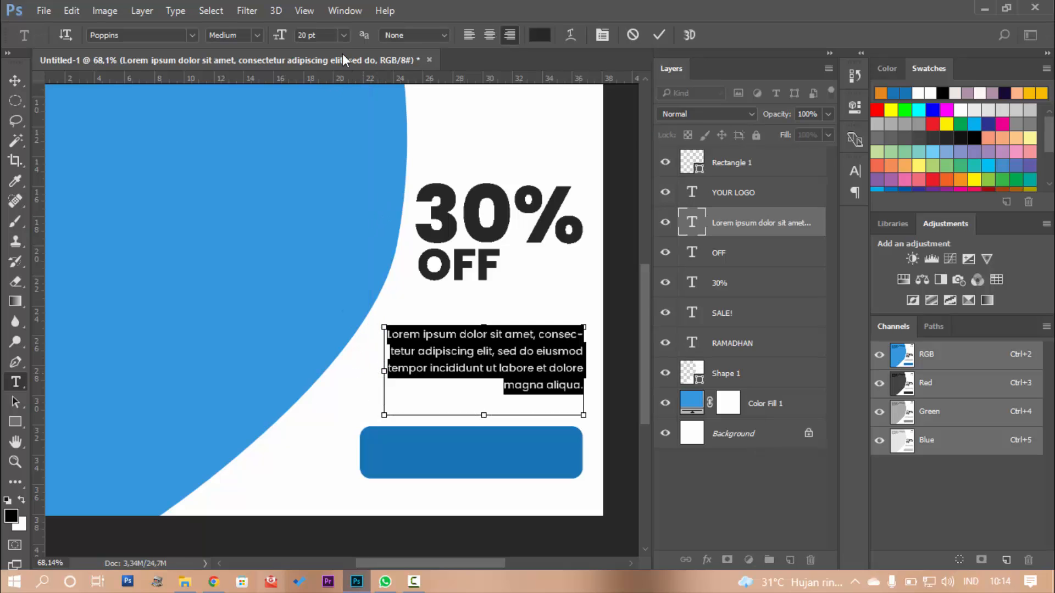
click(343, 35)
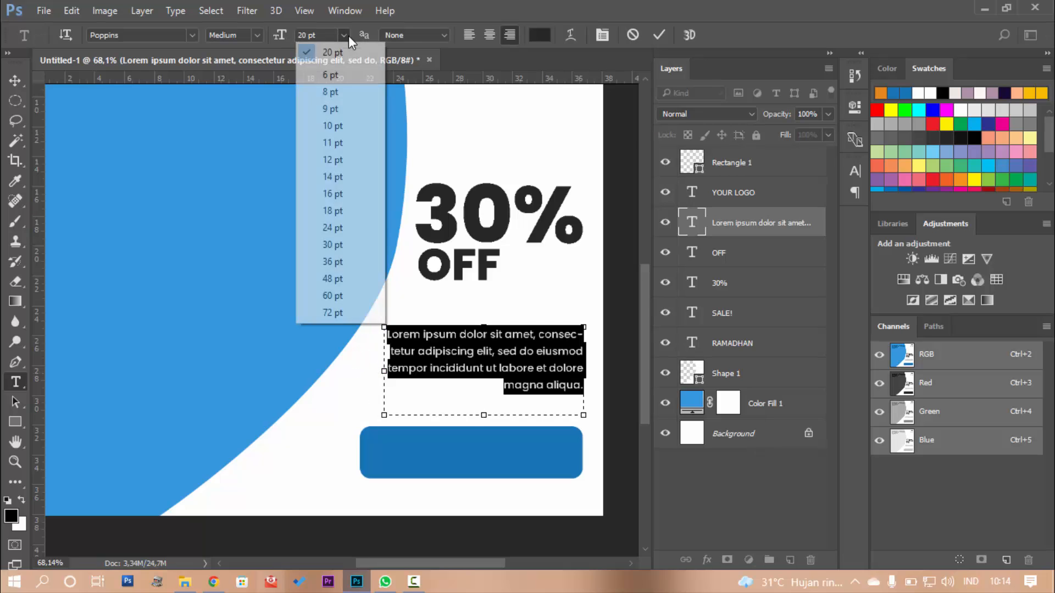
click(358, 232)
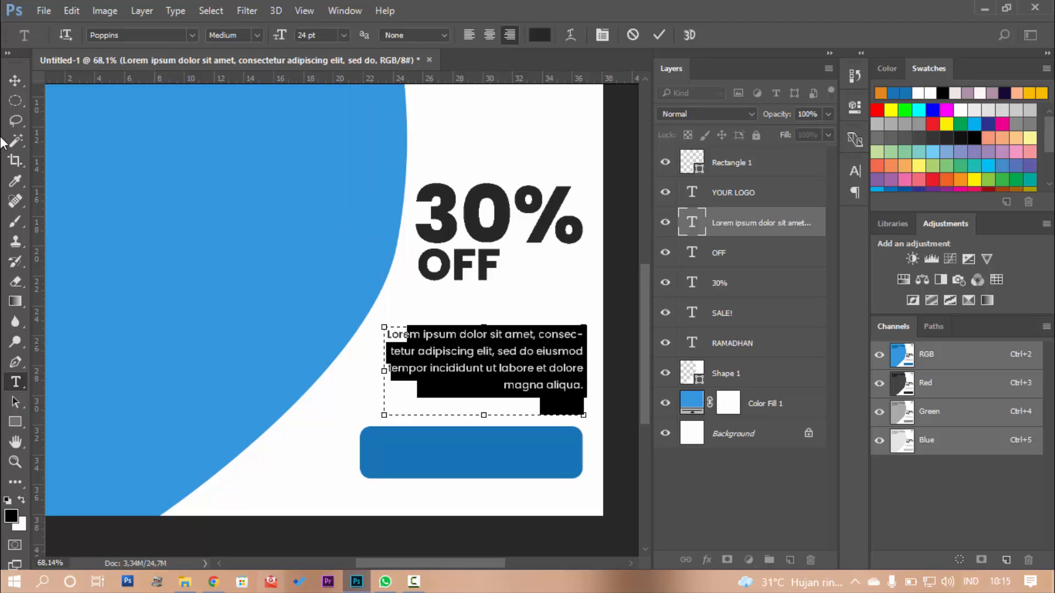
click(457, 367)
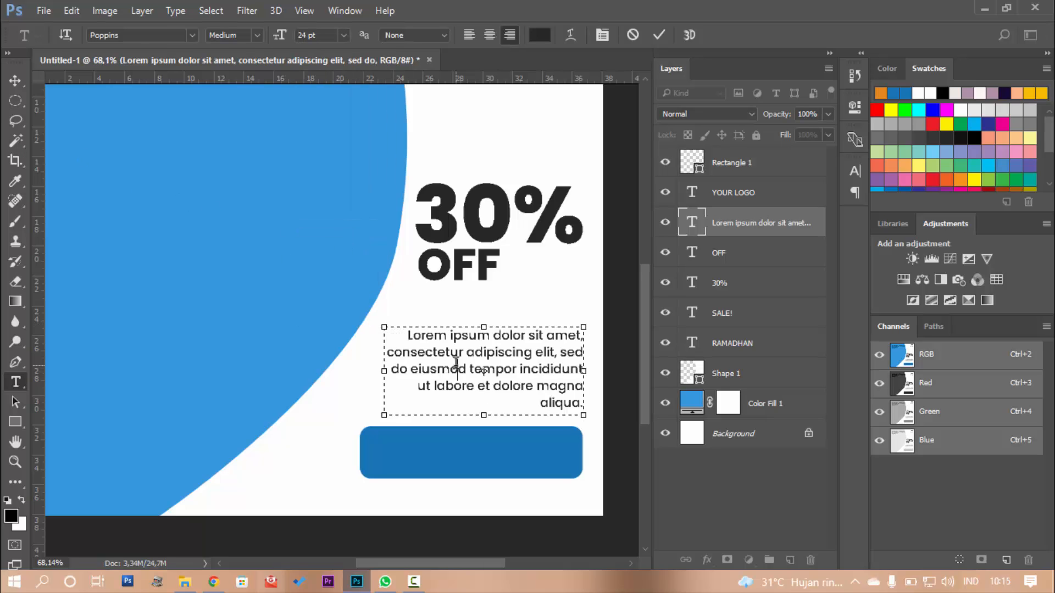
- Narrow the blue button from its left side to about 94% of its width, keeping the right edge in place
click(13, 79)
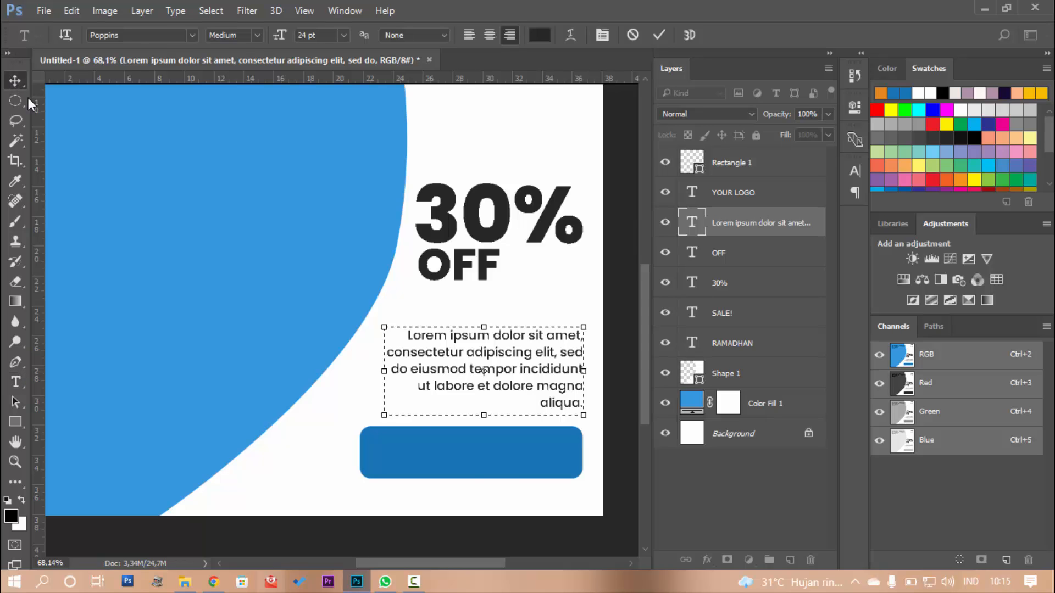
click(533, 451)
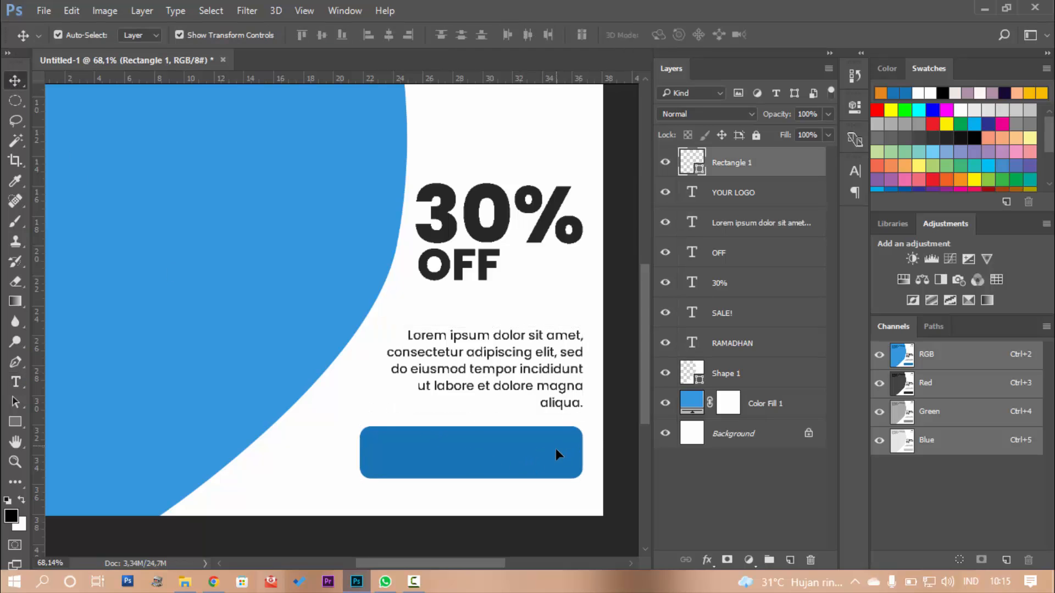
key(ctrl+t)
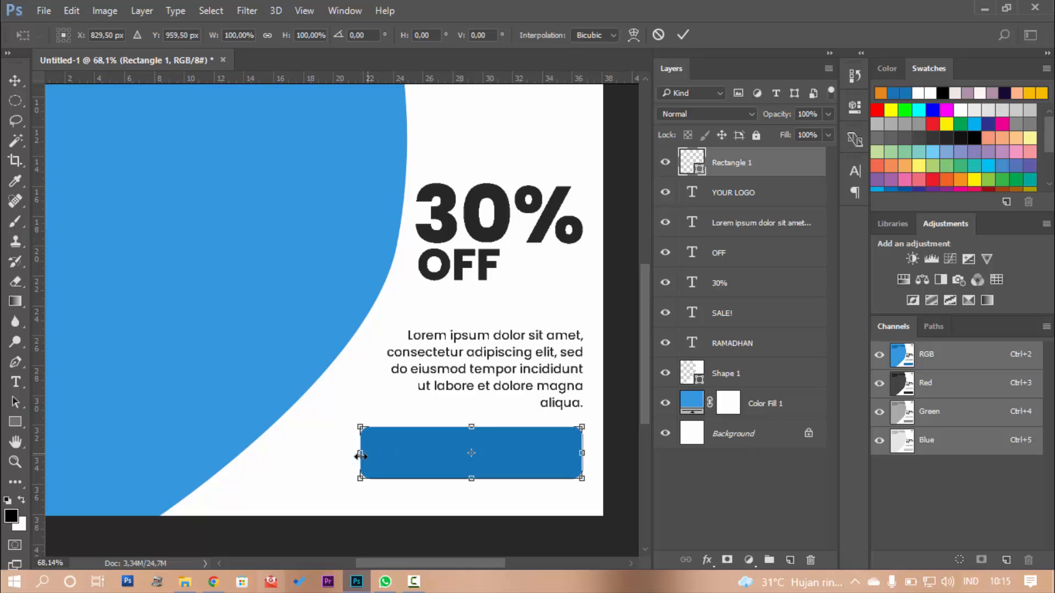
drag(361, 453, 377, 455)
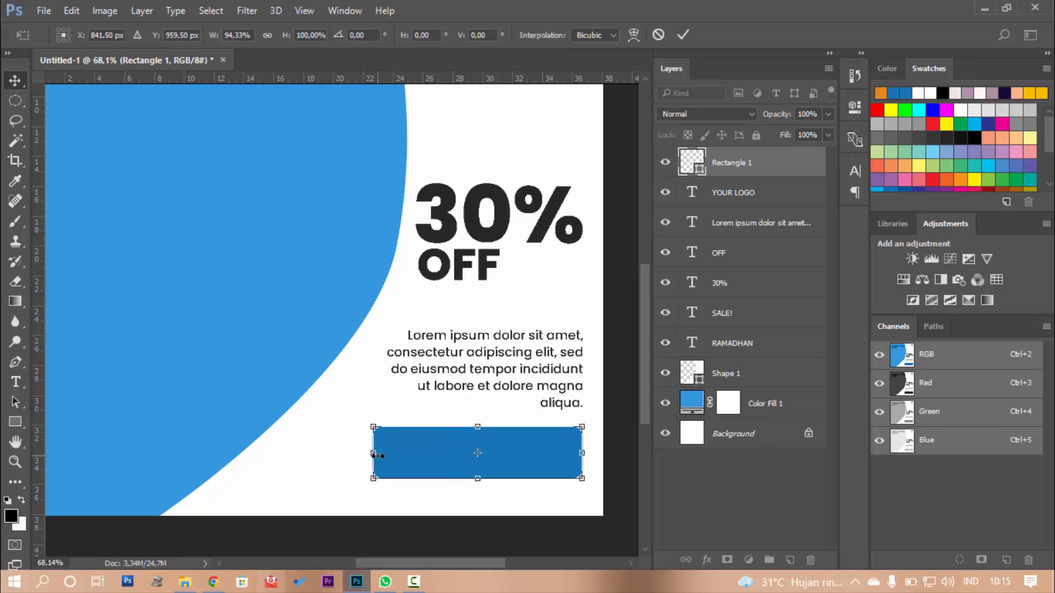
key(Return)
- Add the text BUY inside the blue button and select its text layer
key(t)
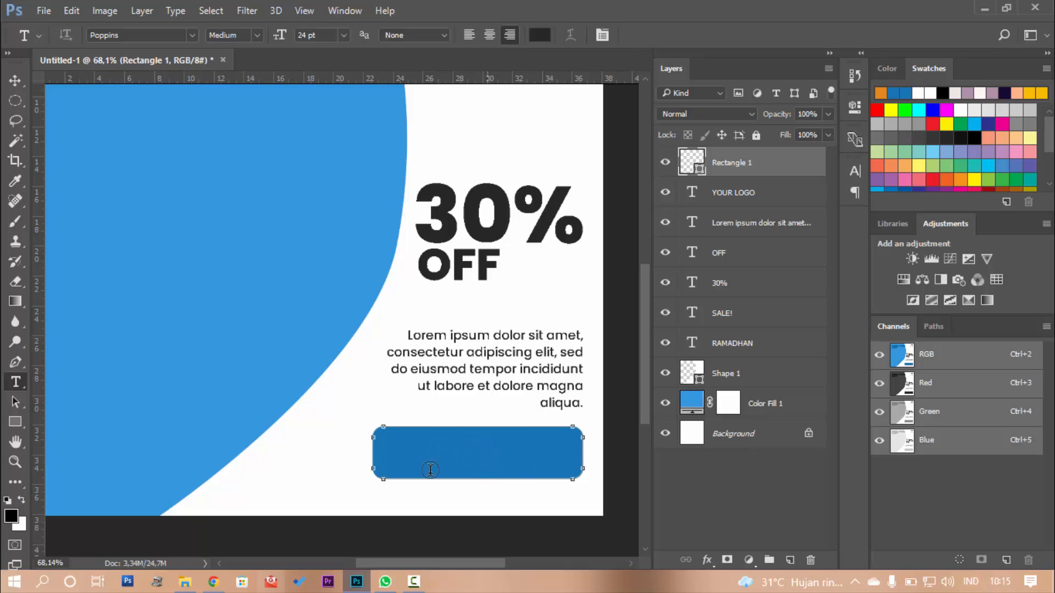
click(460, 454)
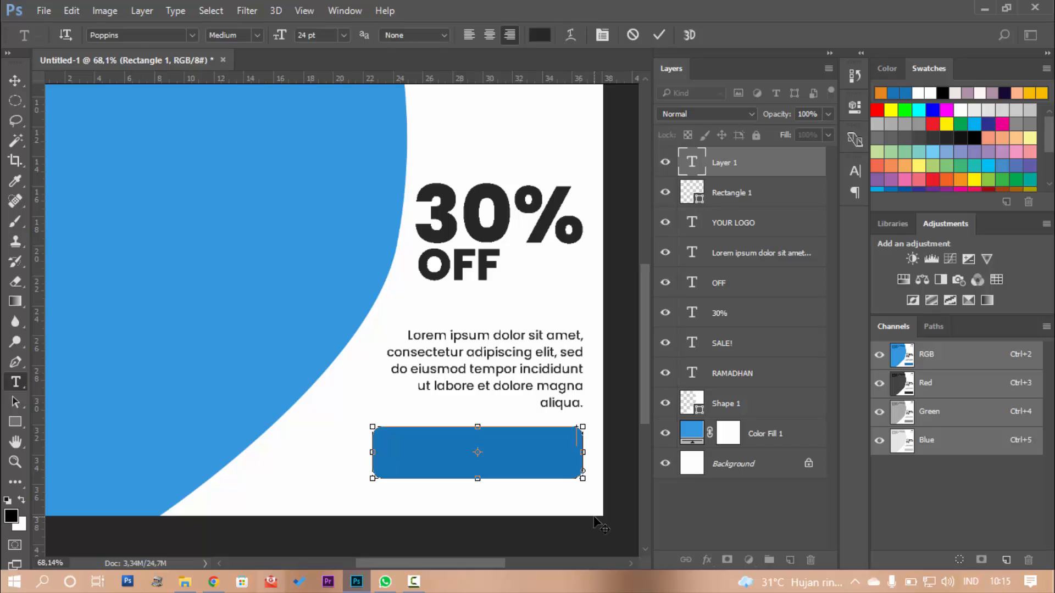
click(779, 197)
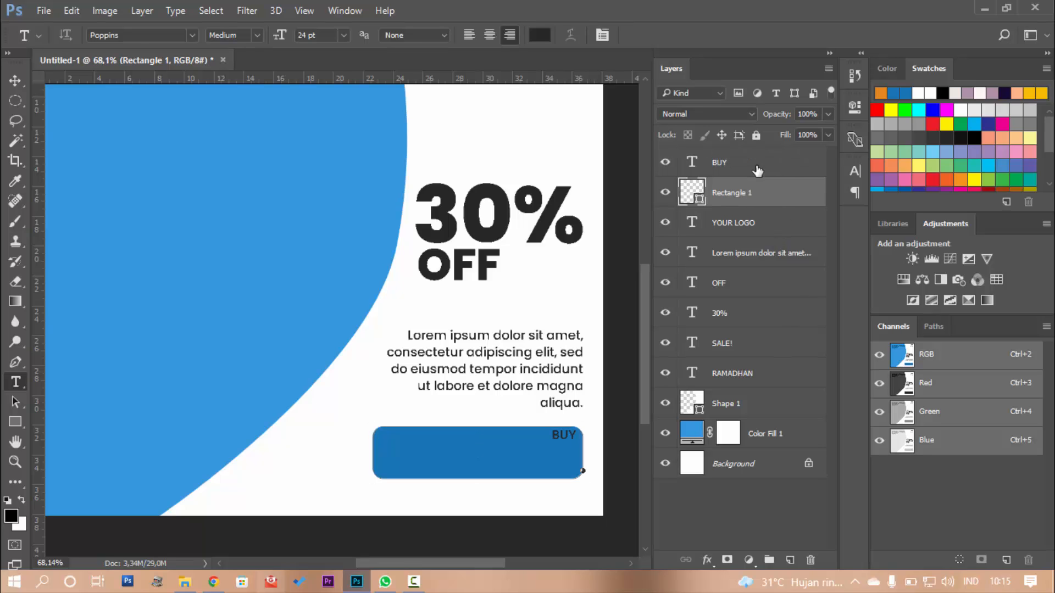
click(758, 168)
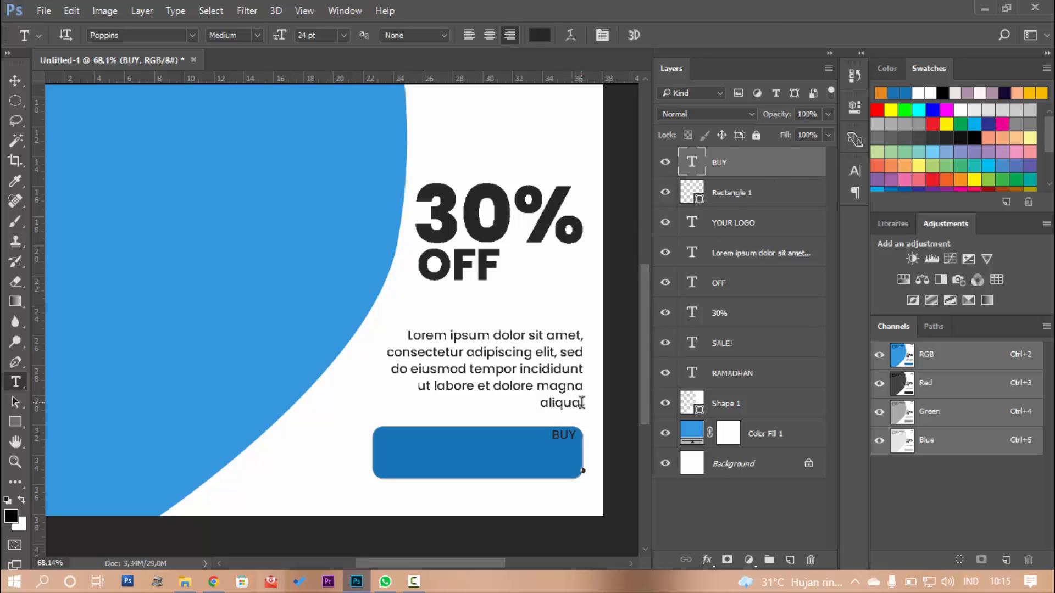
- Delete the BUY text layer
right_click(726, 164)
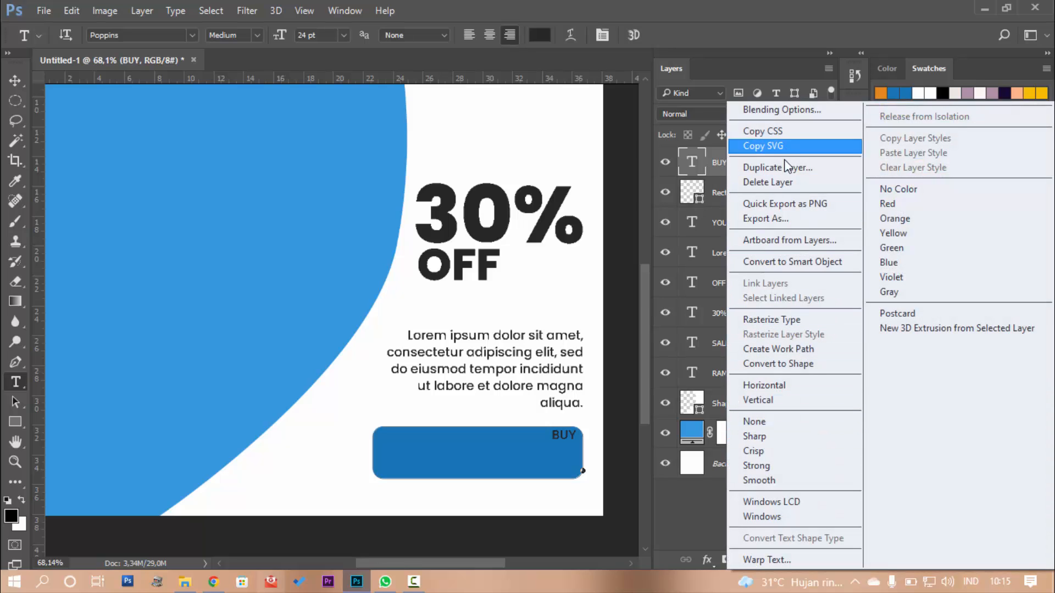
click(782, 179)
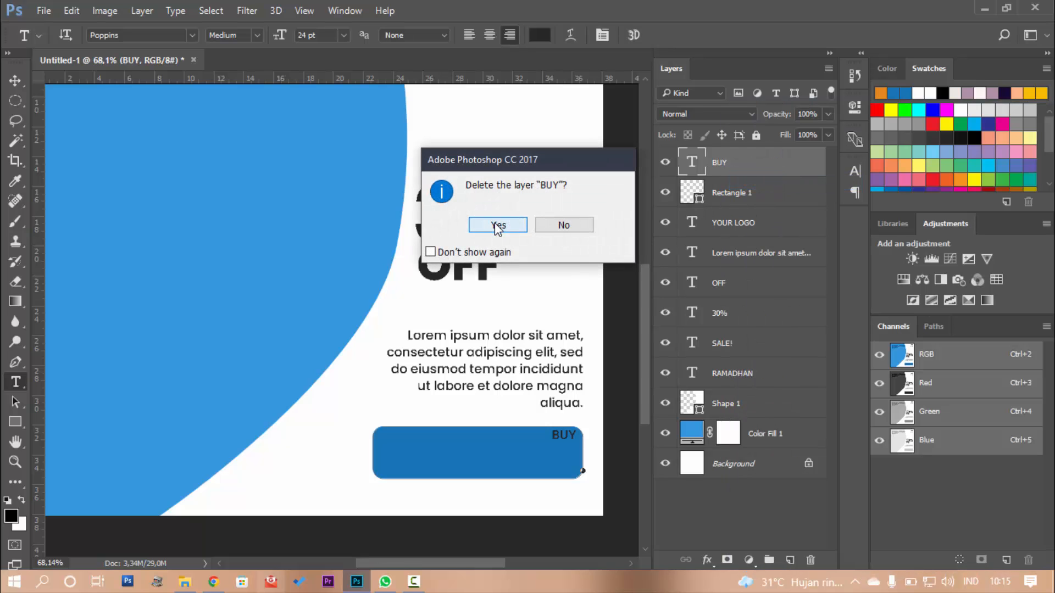
click(497, 226)
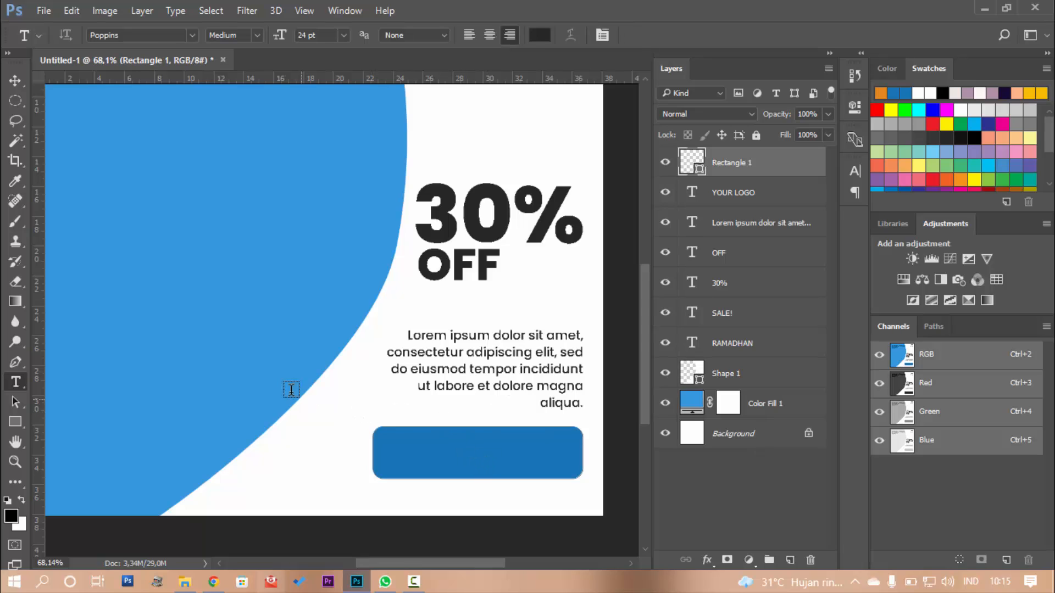
- Add the text BUY NOW on the empty blue area in Poppins Bold with a white (#ffffff) text color
click(265, 360)
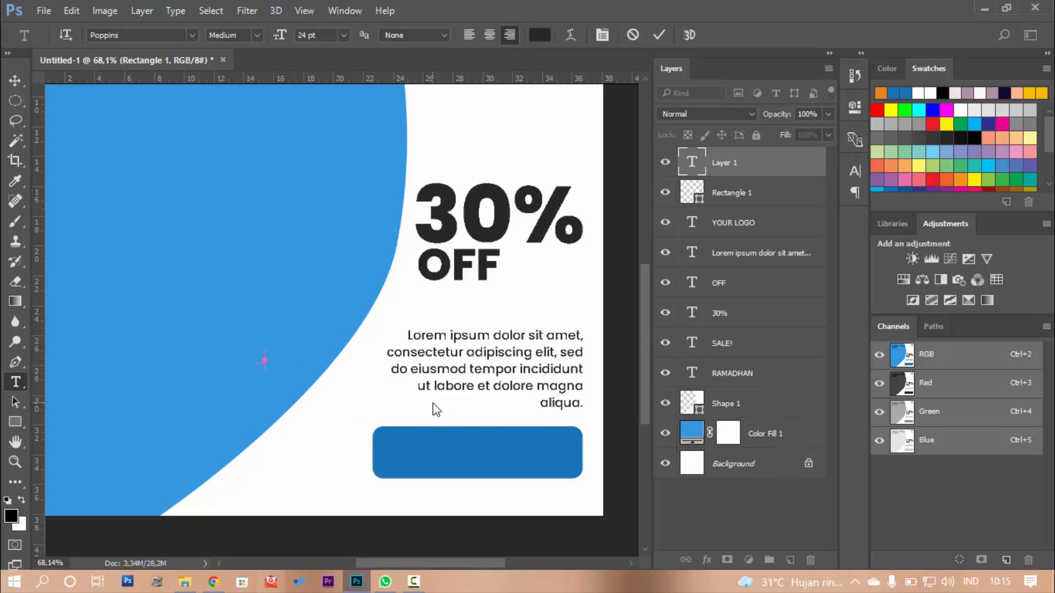
text(BUY NOW)
key(ctrl+a)
click(256, 36)
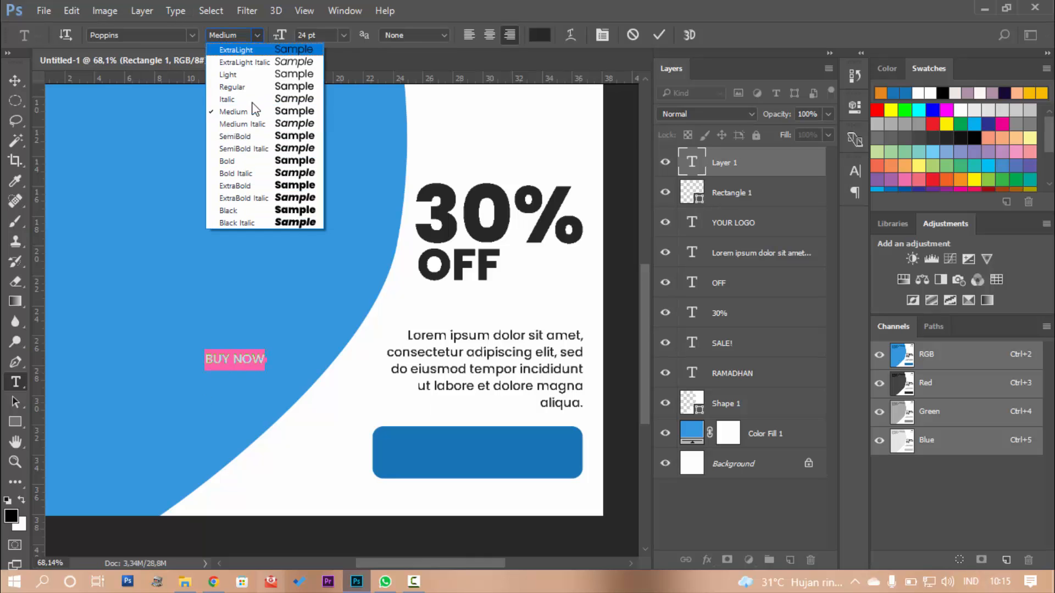
click(248, 161)
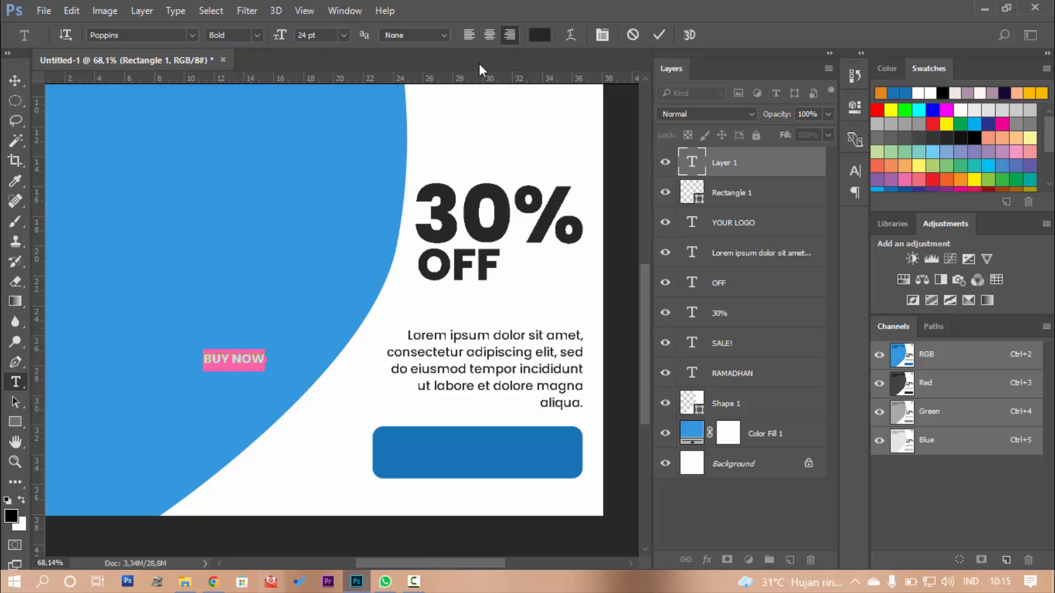
click(539, 35)
click(401, 282)
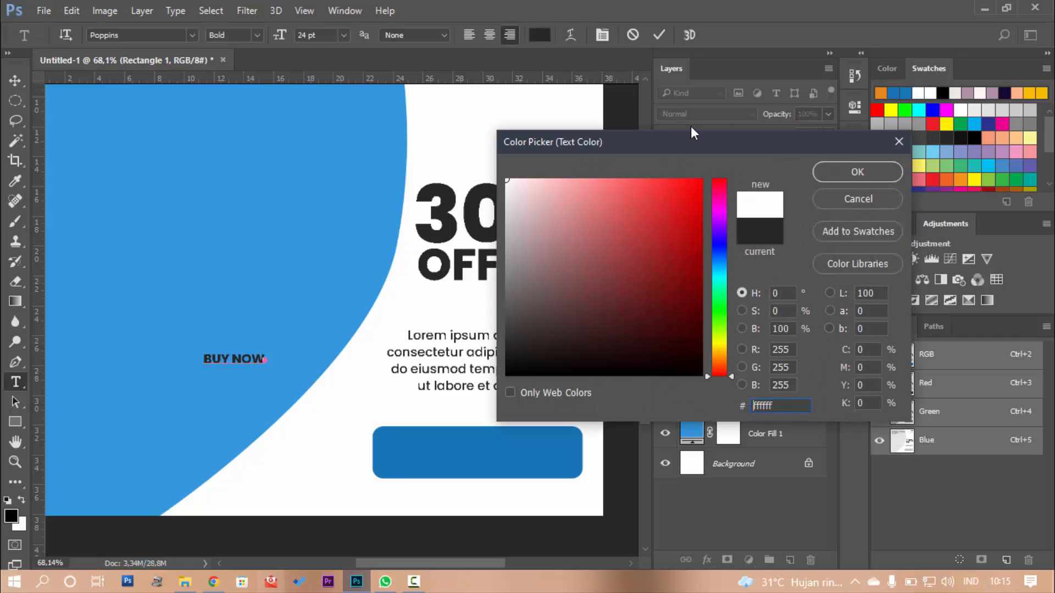
click(846, 166)
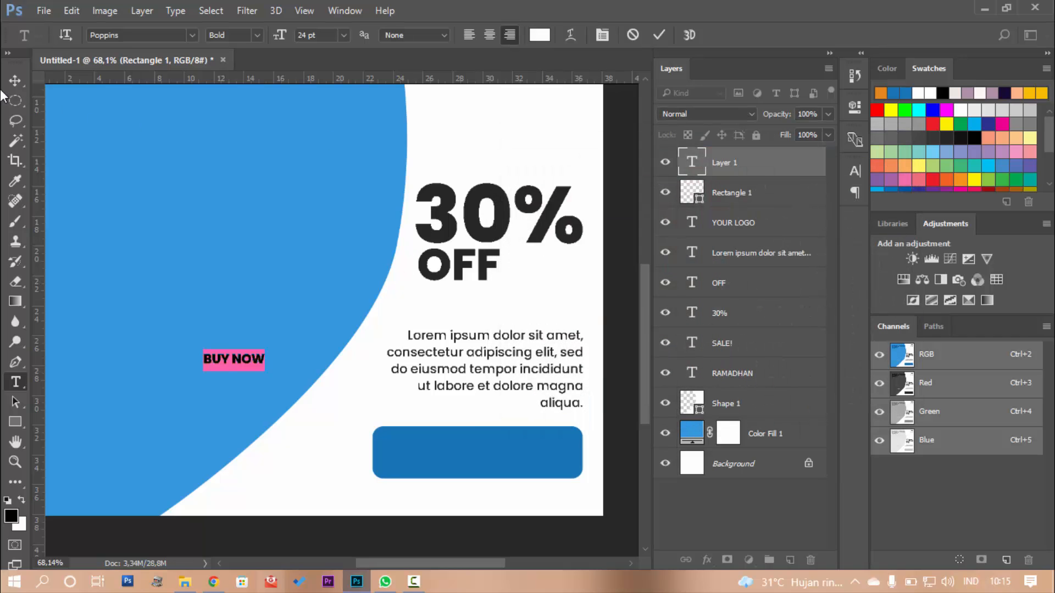
- Enlarge the BUY NOW text to about 280% and place it over the blue button
key(ctrl)
click(266, 352)
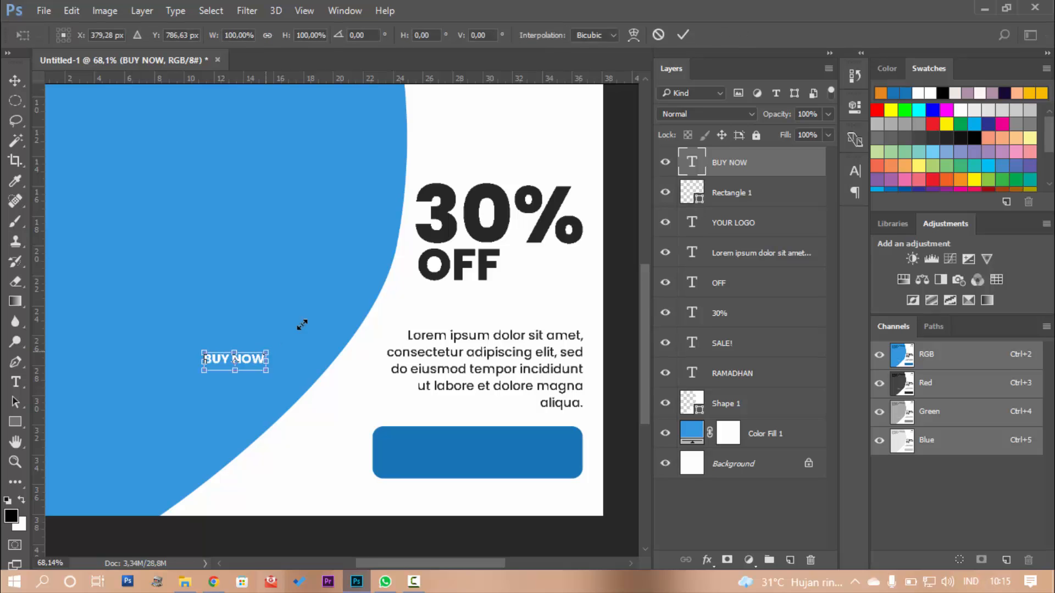
drag(303, 325, 366, 281)
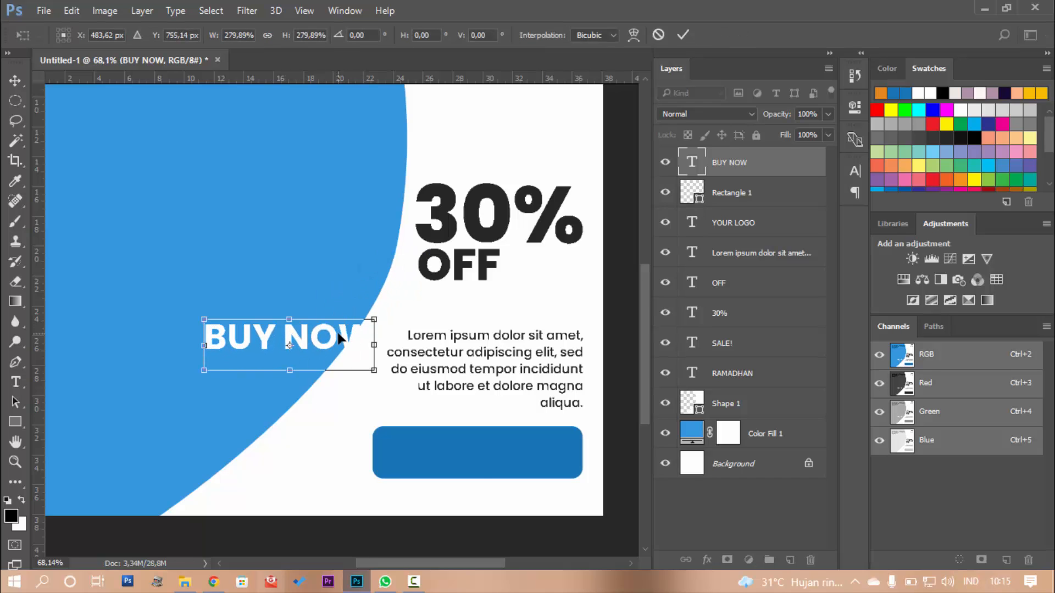
drag(341, 338, 530, 450)
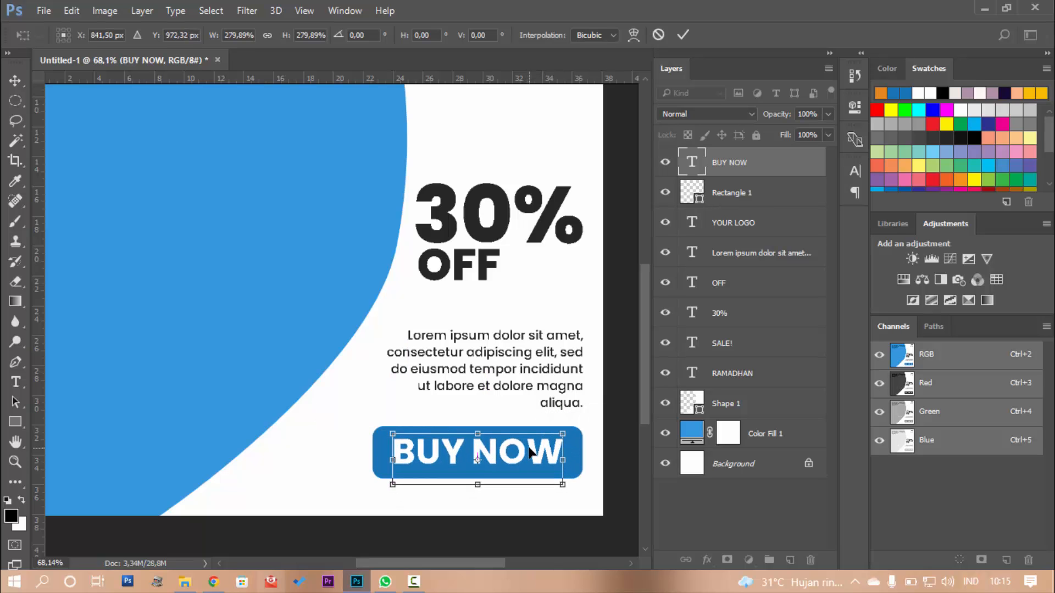
key(Return)
key(ctrl+0)
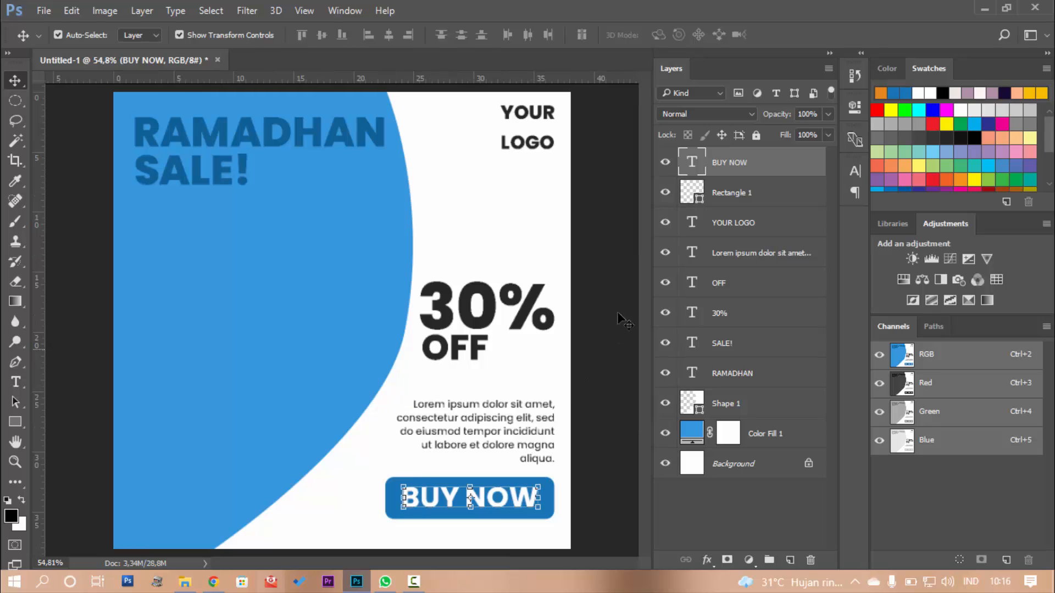
click(622, 317)
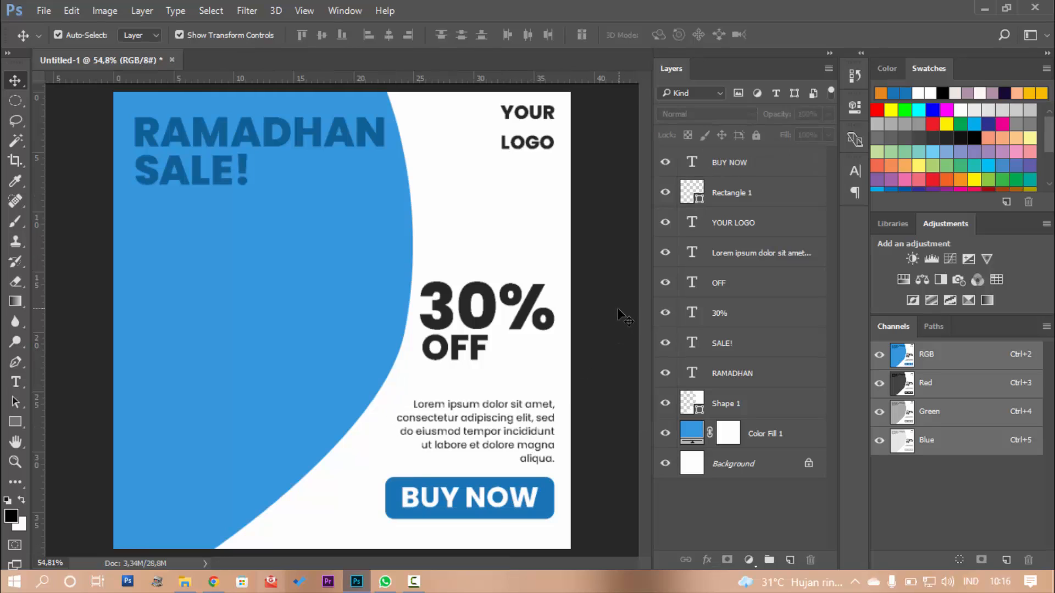
- Move the RAMADHAN and SALE! headlines together to the lower left of the design and scale them to about 93%
click(533, 120)
click(318, 137)
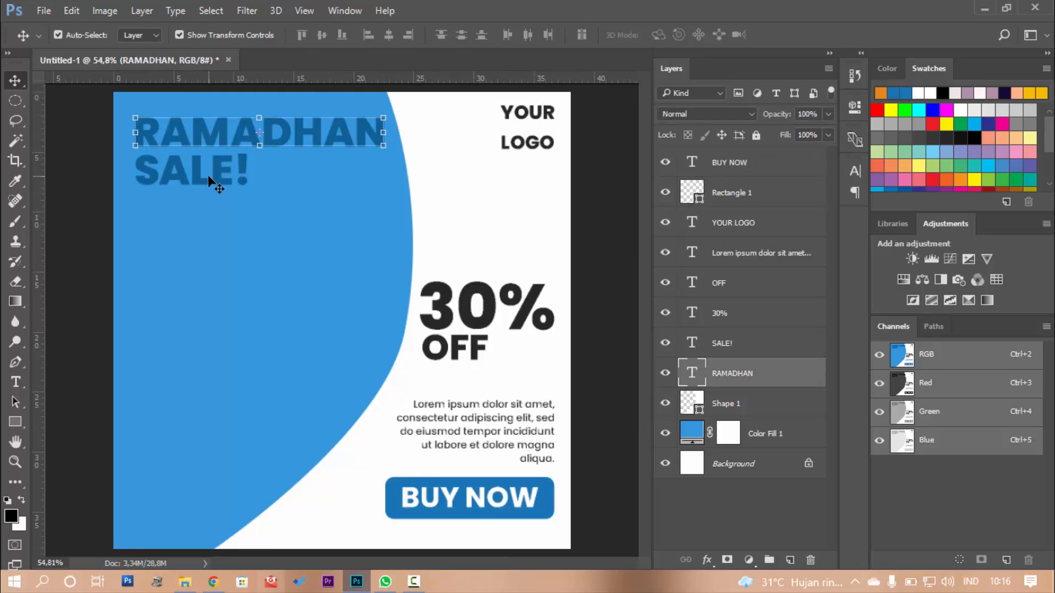
shift+click(208, 175)
drag(208, 175, 340, 458)
key(ctrl+t)
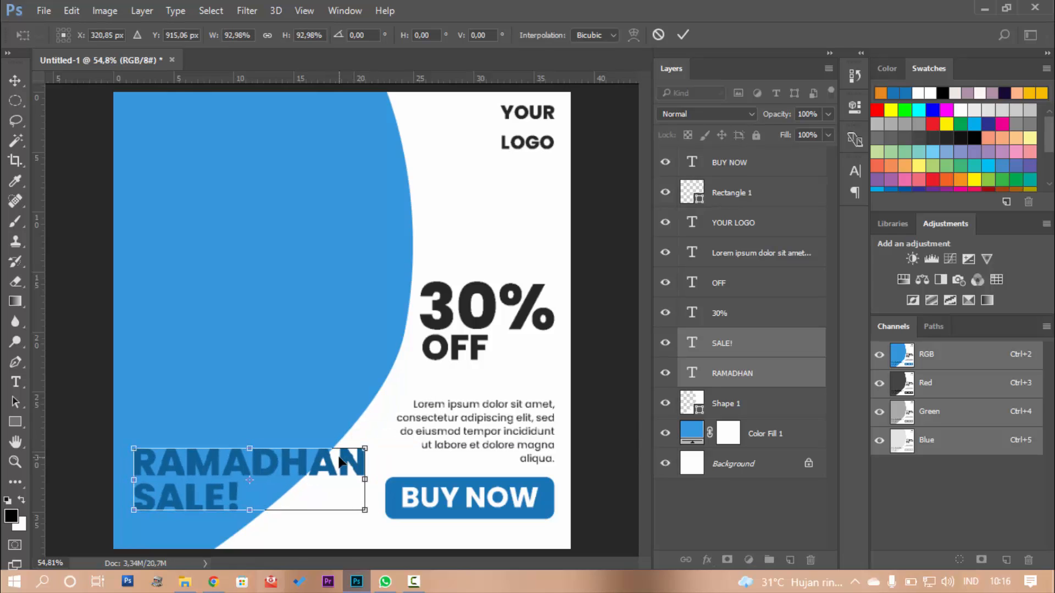
key(Return)
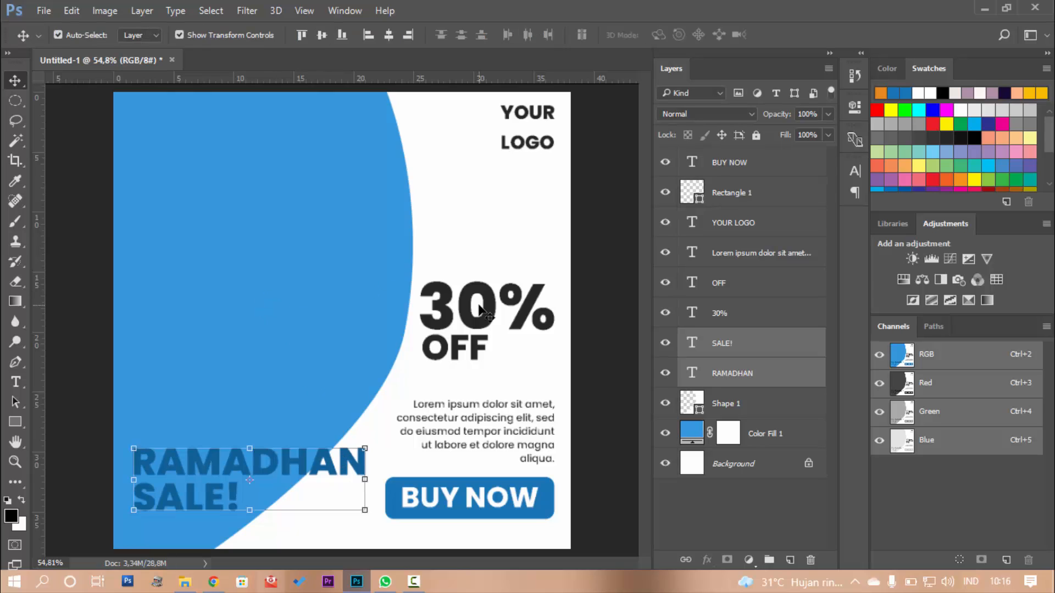
- Draw a thin blue bar about 847 × 14 px across the top of the design beside the logo text and shift it slightly down
click(15, 422)
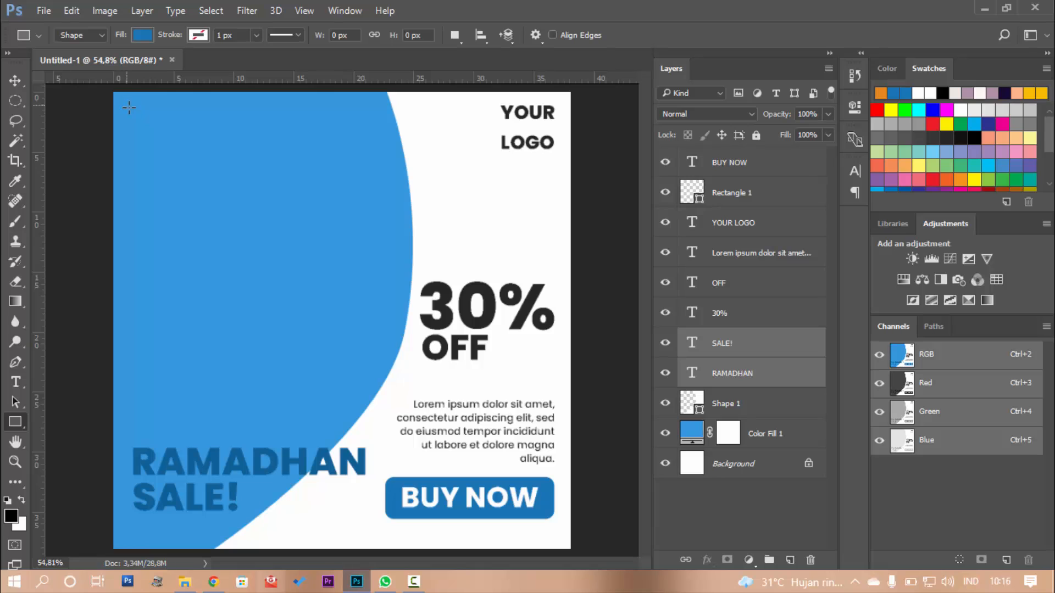
drag(129, 108, 489, 111)
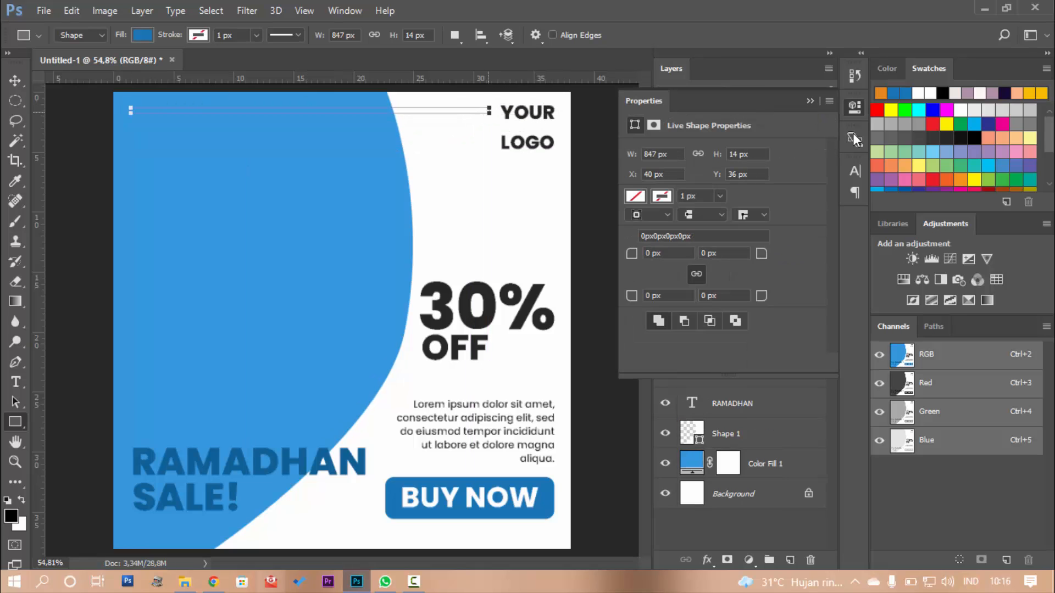
click(855, 109)
click(15, 80)
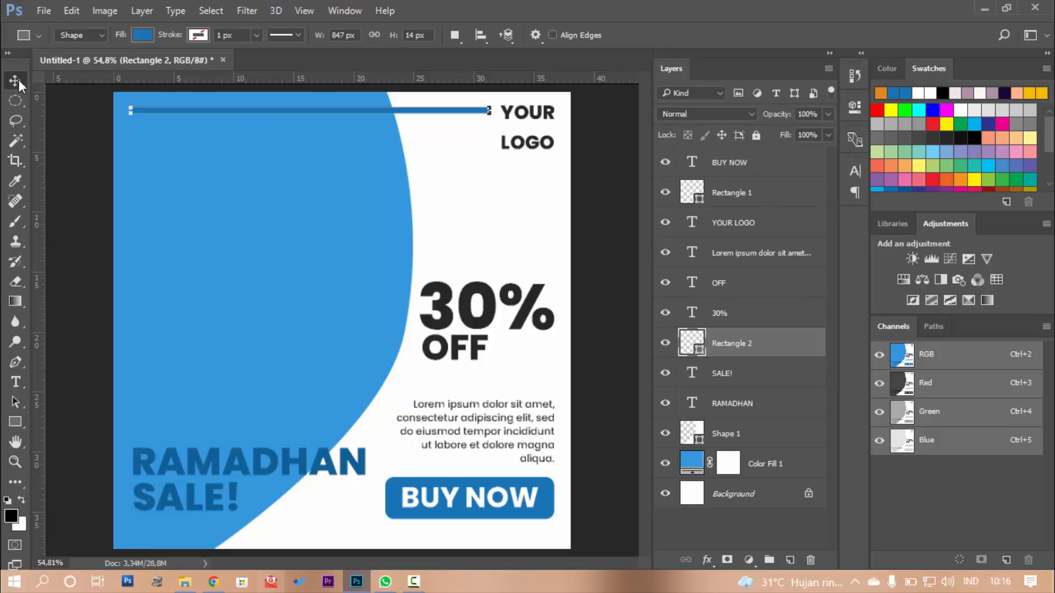
drag(419, 111, 424, 120)
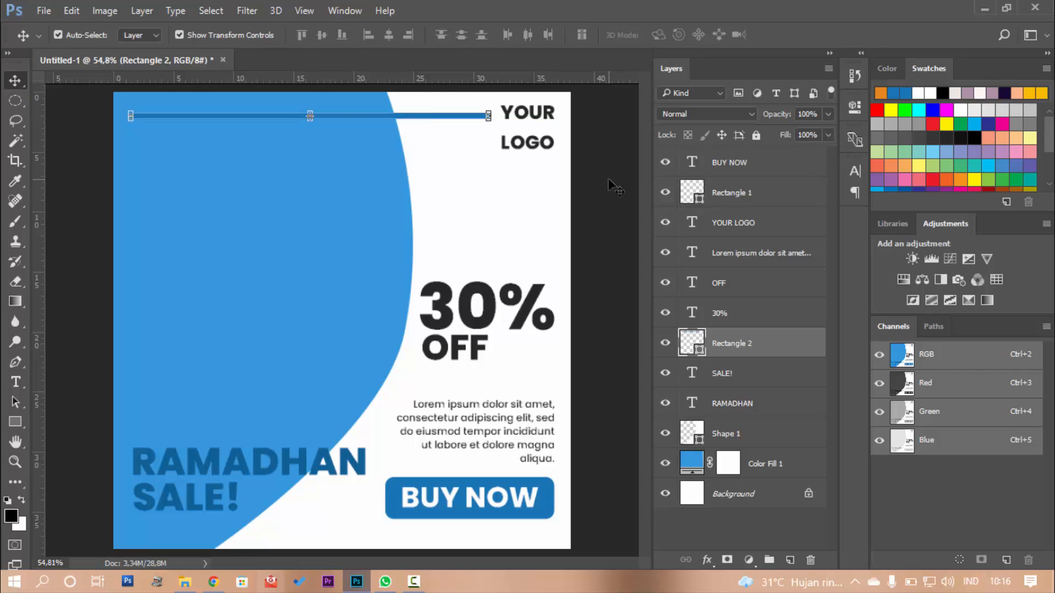
click(522, 169)
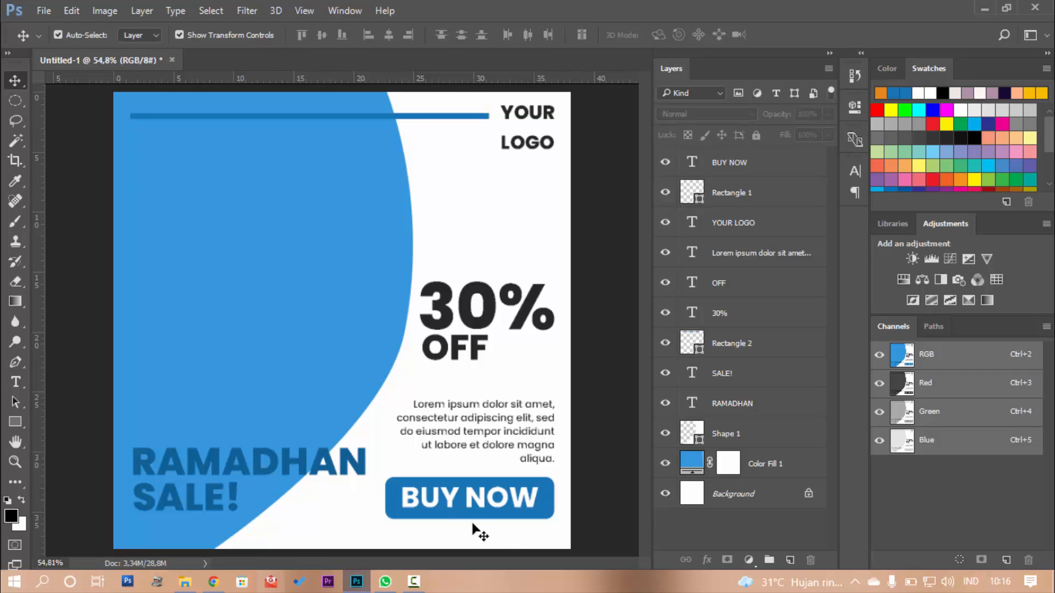
- Narrow the blue button from its left side to about 91% and lower its top edge to about 89% of its height
click(517, 507)
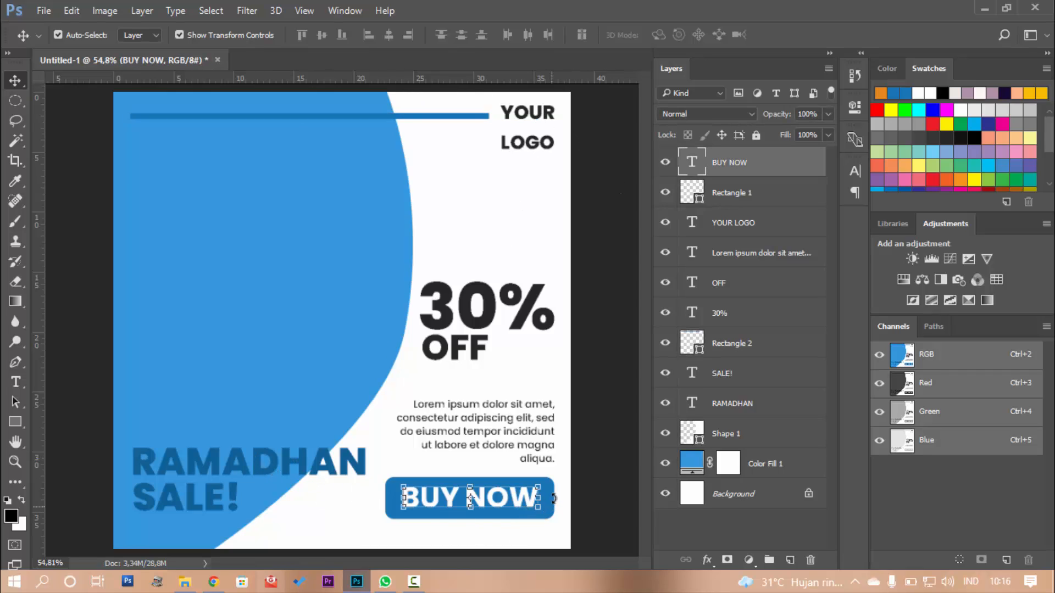
click(580, 488)
scroll(553, 500, up, 4)
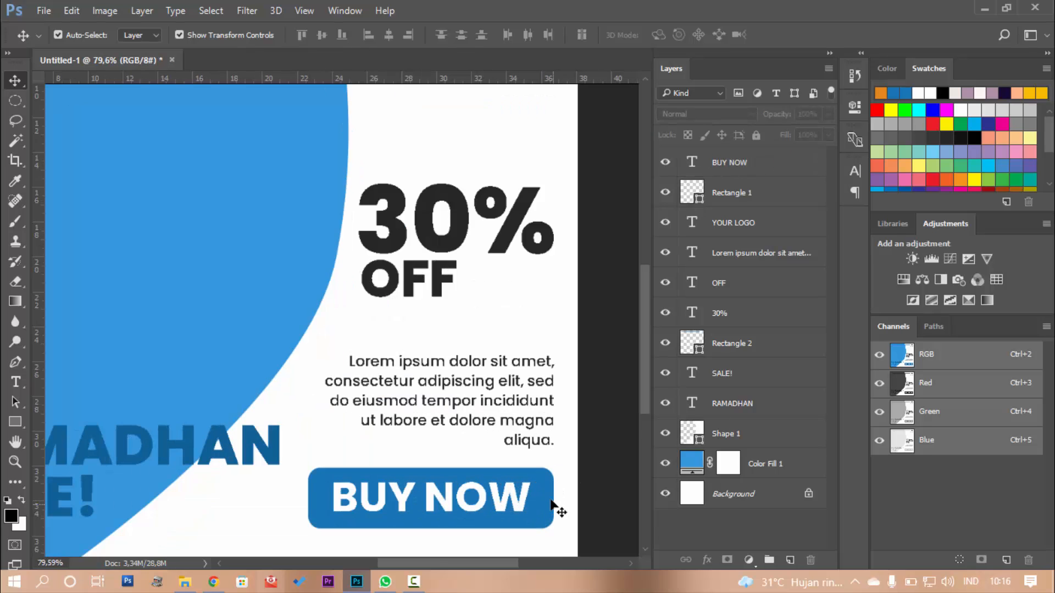
drag(550, 495, 553, 439)
click(555, 443)
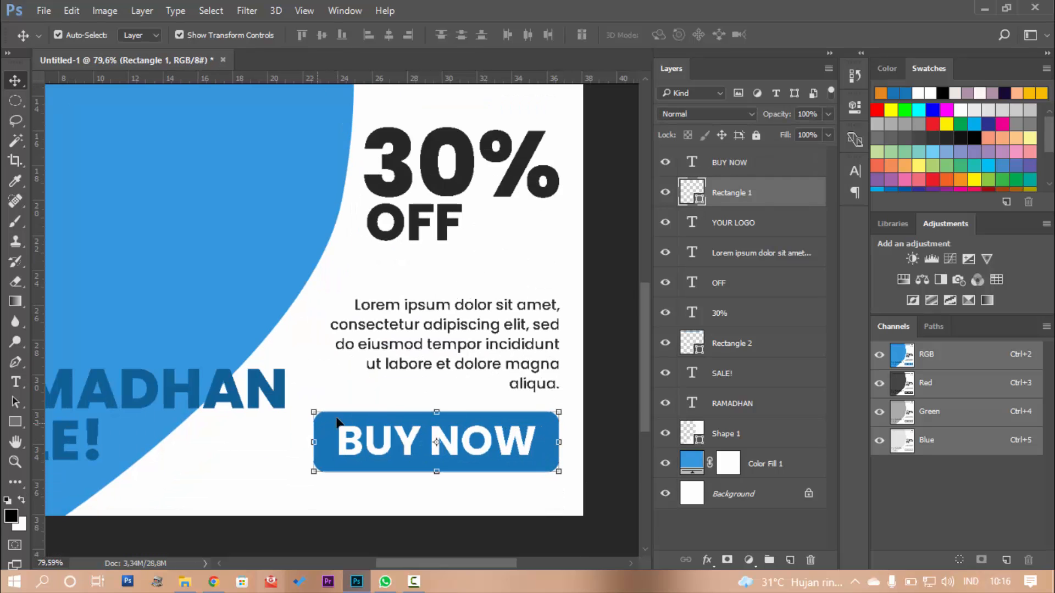
drag(306, 431, 329, 432)
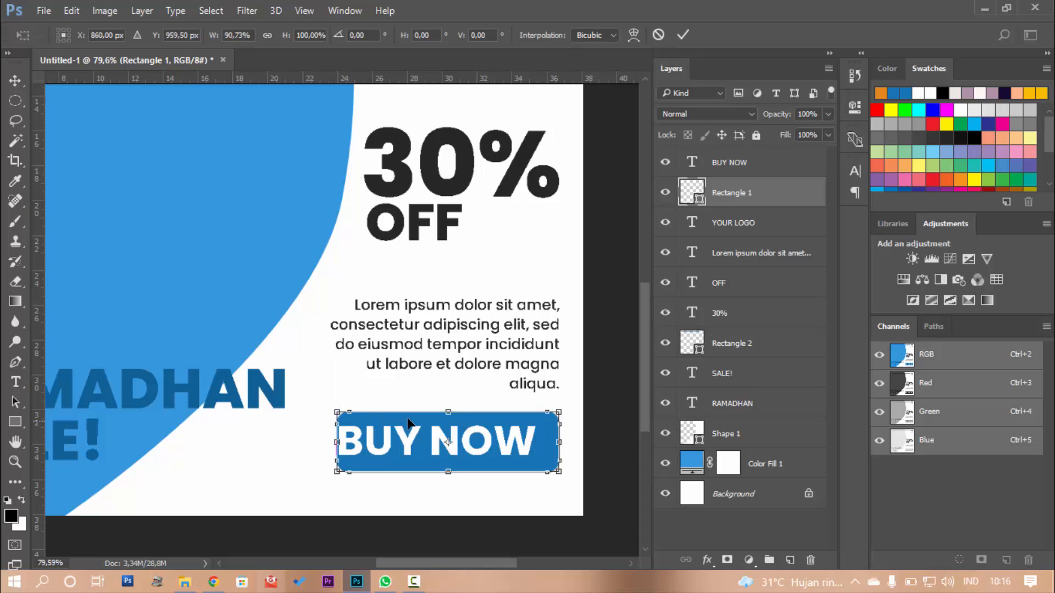
drag(447, 414, 446, 417)
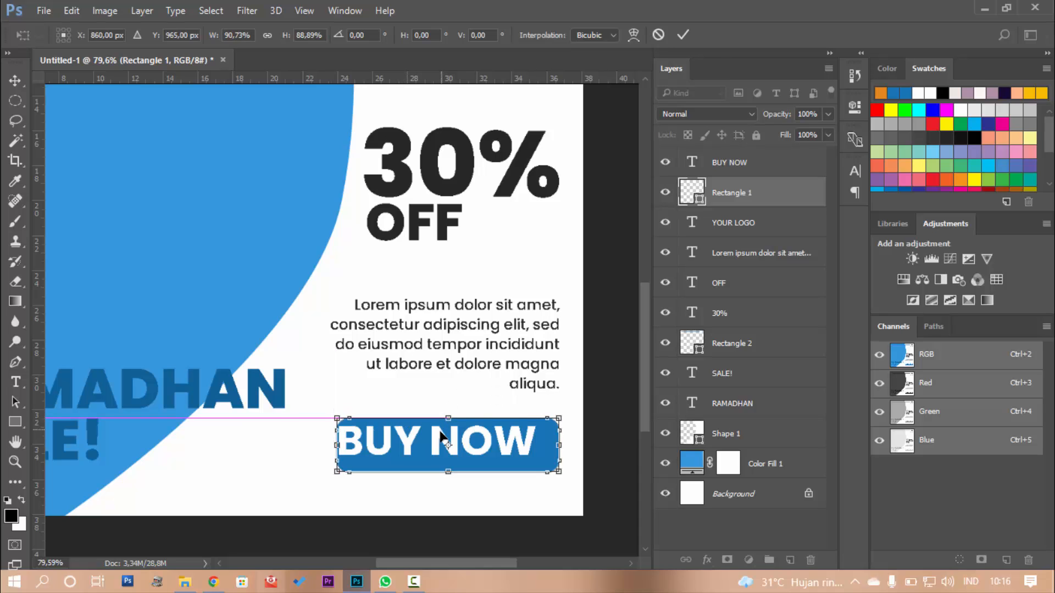
key(Return)
- Shrink the BUY NOW text and center it inside the blue button
click(442, 440)
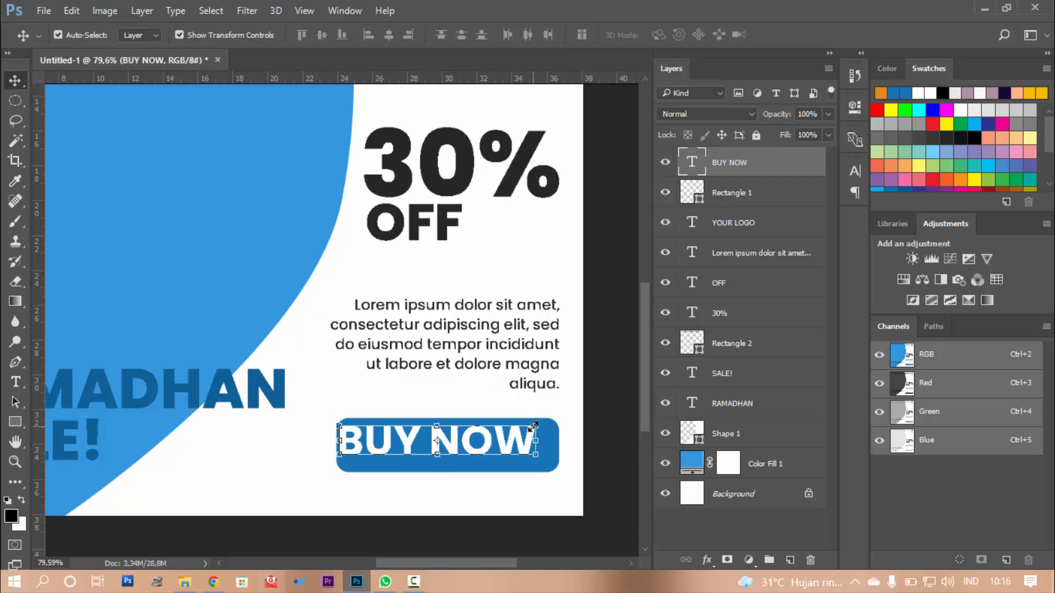
drag(533, 427, 534, 451)
key(Return)
scroll(511, 450, up, 2)
scroll(512, 450, down, 5)
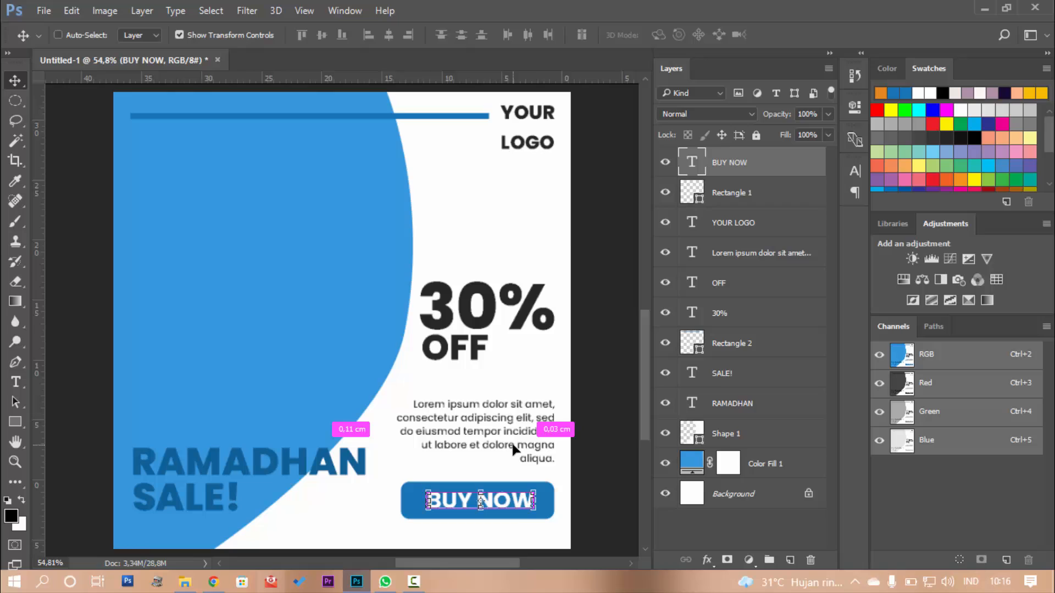
click(631, 333)
- Recolor the RAMADHAN headline text to dark blue #074068
click(355, 469)
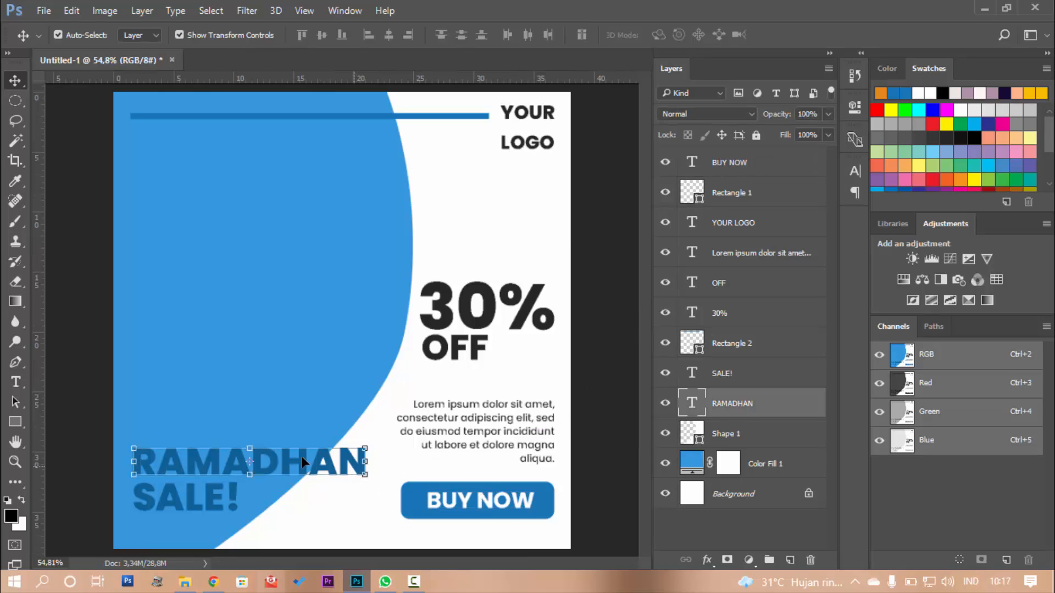
click(15, 382)
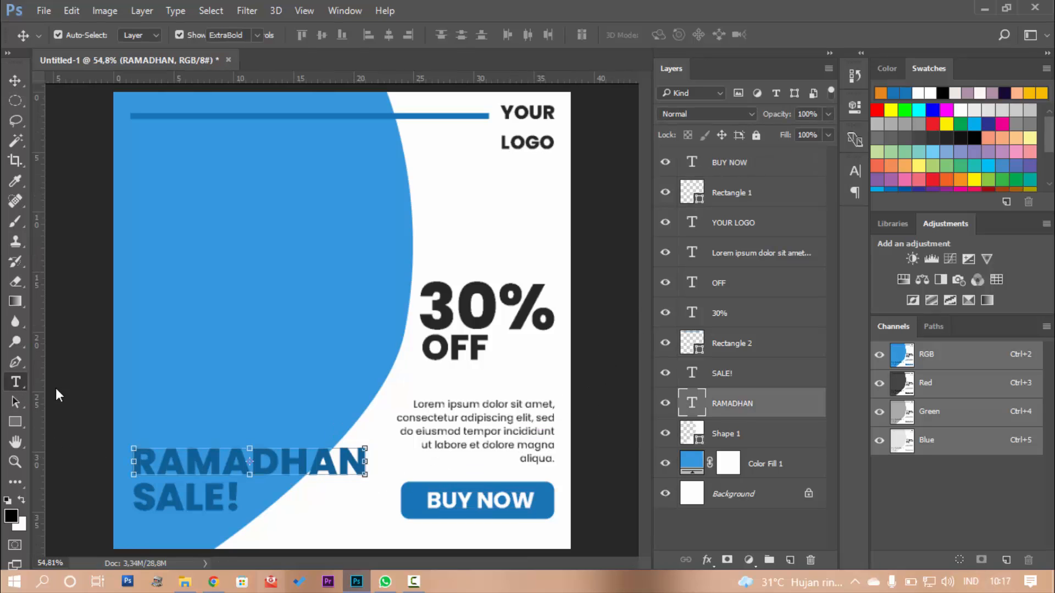
click(255, 470)
key(ctrl+a)
click(543, 40)
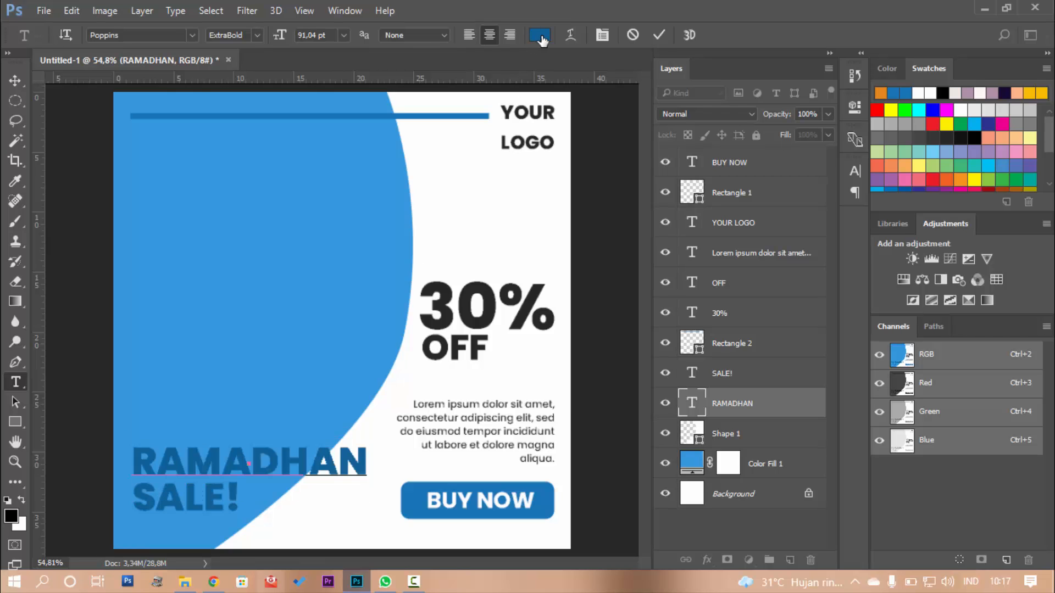
click(688, 284)
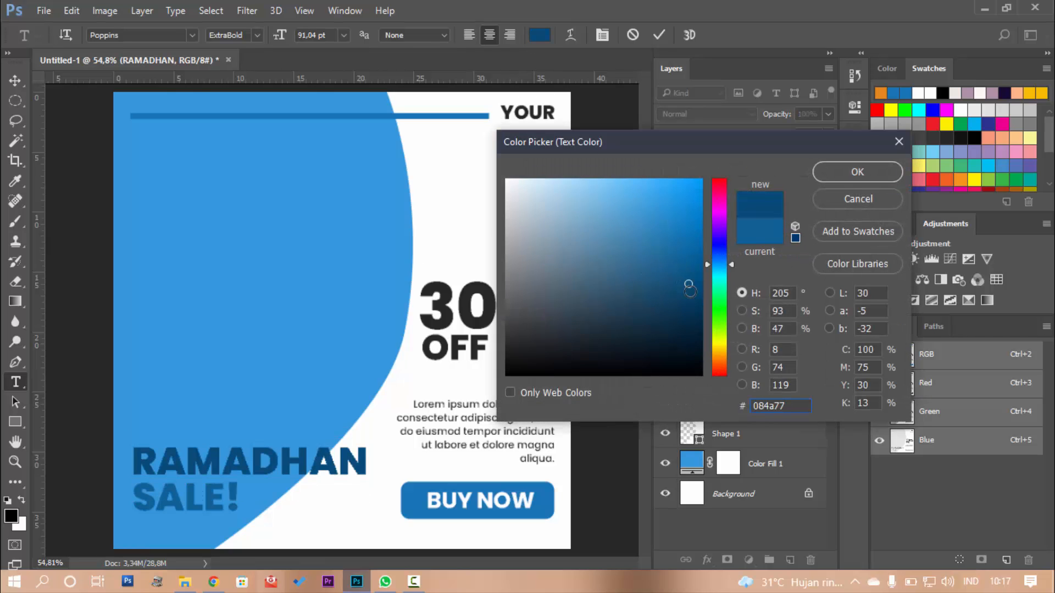
click(690, 295)
click(884, 175)
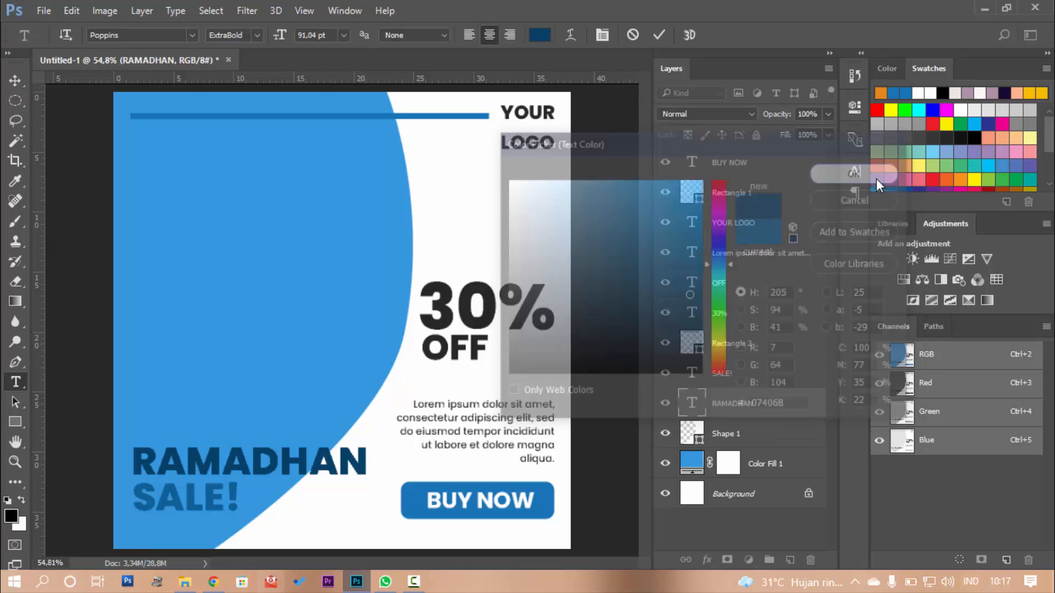
click(15, 80)
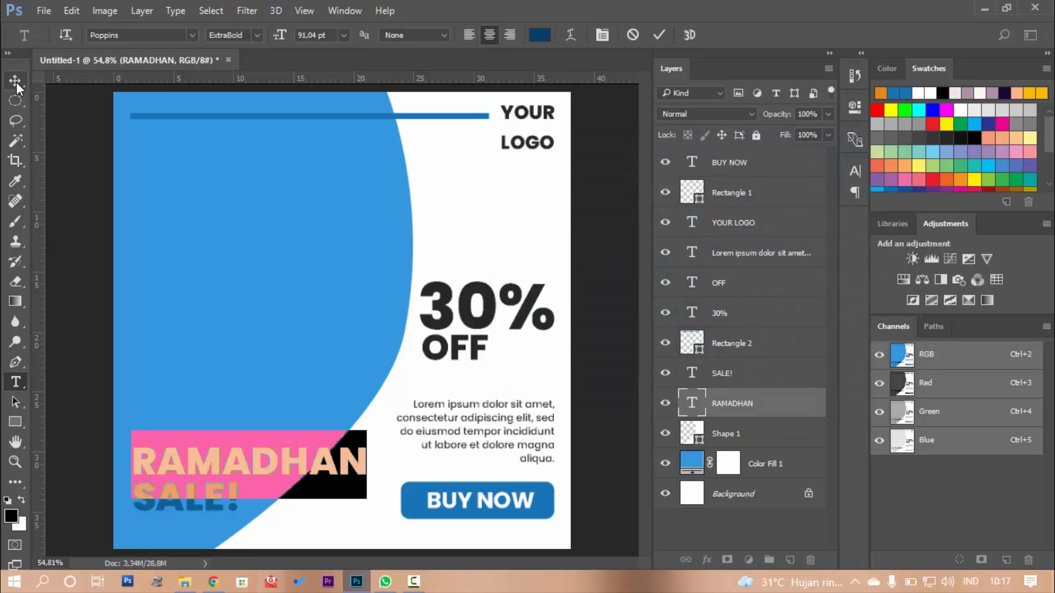
click(78, 159)
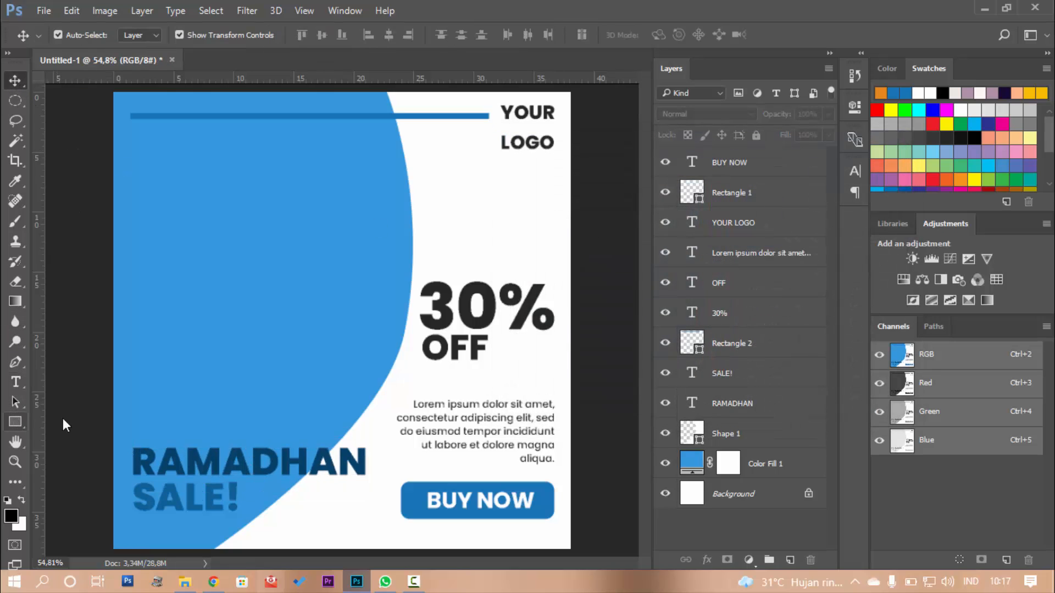
click(766, 168)
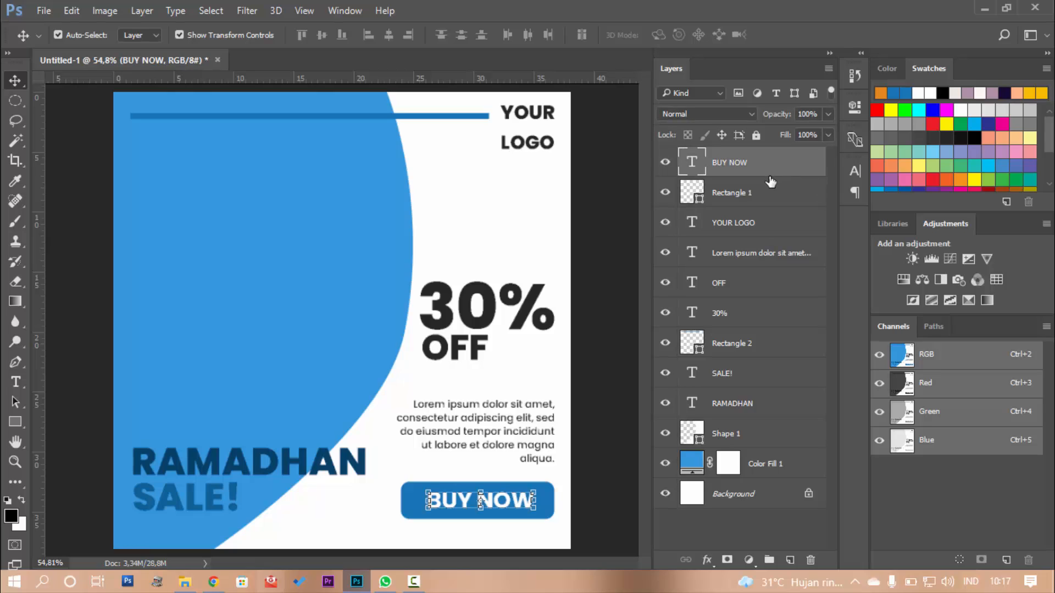
click(21, 424)
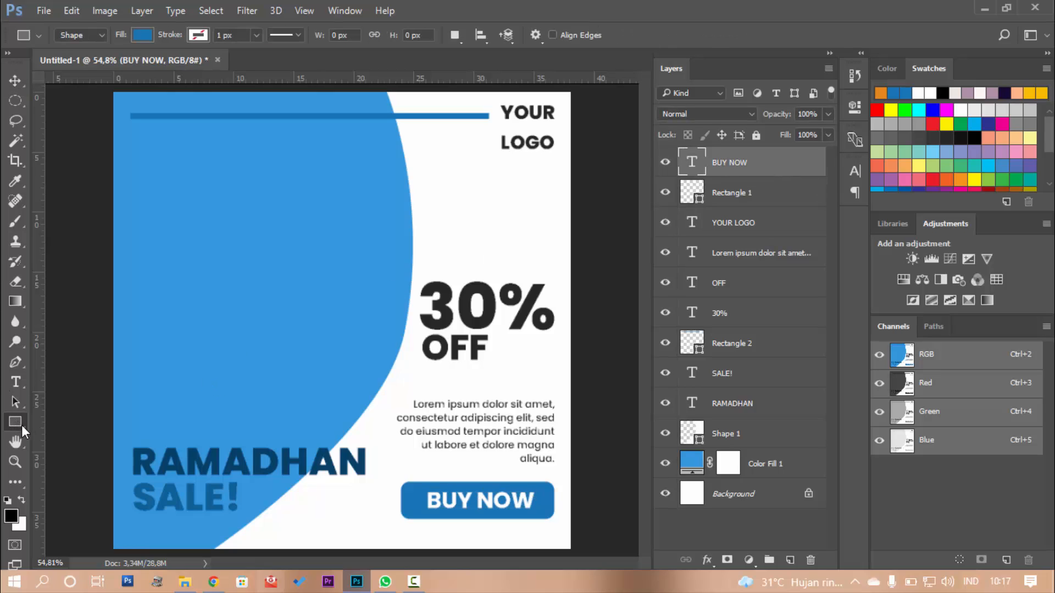
right_click(19, 425)
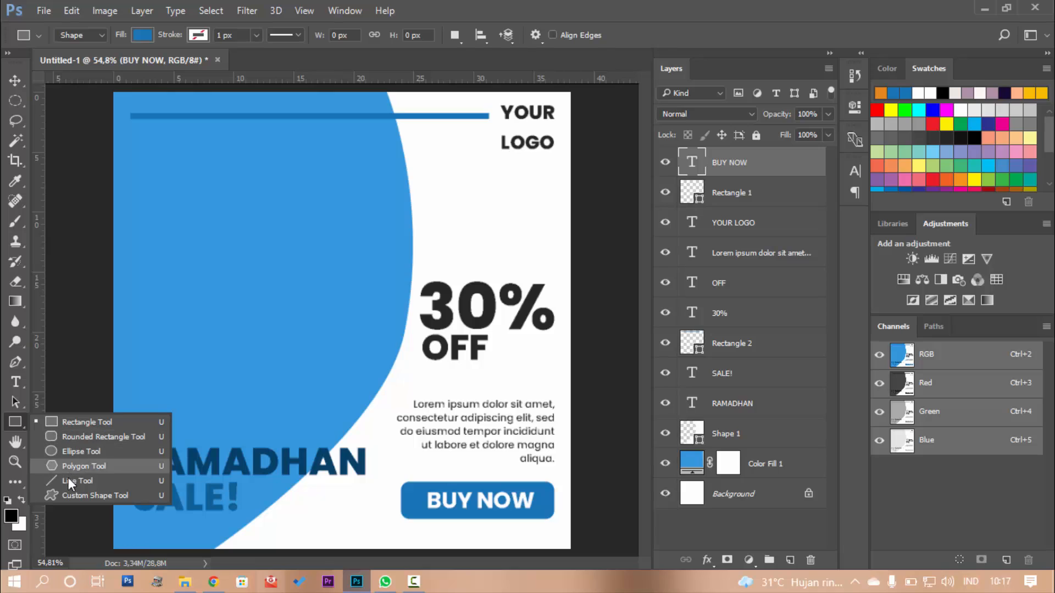
click(74, 462)
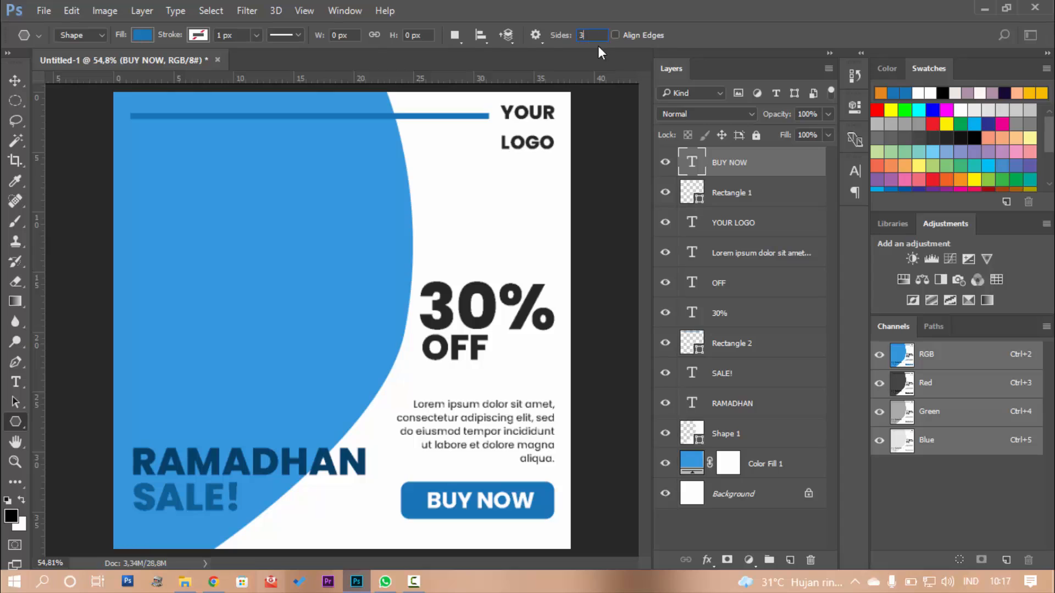
key(Return)
drag(199, 190, 288, 230)
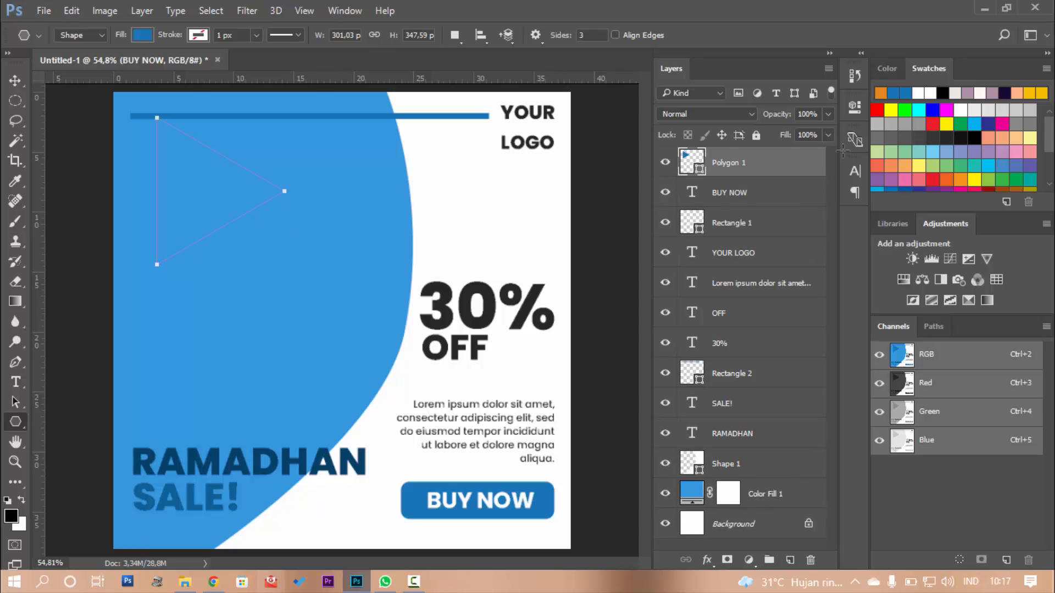
click(855, 109)
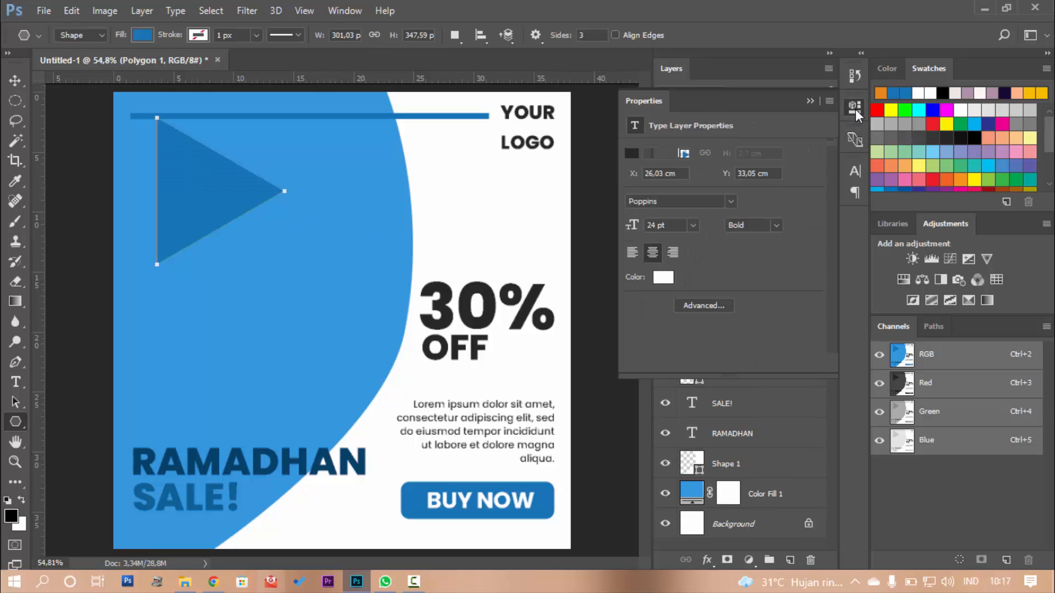
click(855, 110)
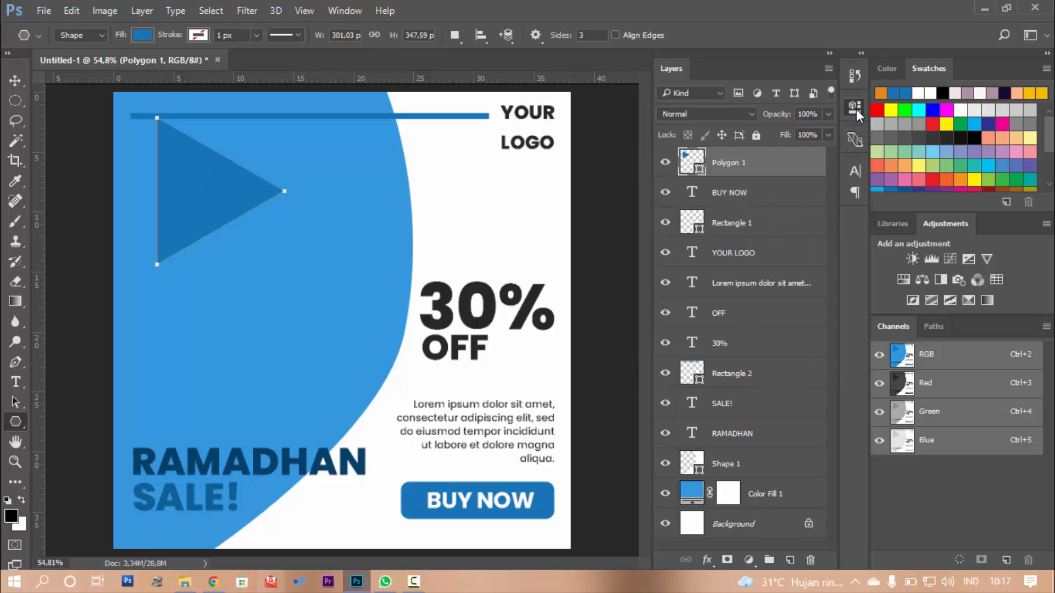
click(15, 80)
drag(199, 172, 209, 296)
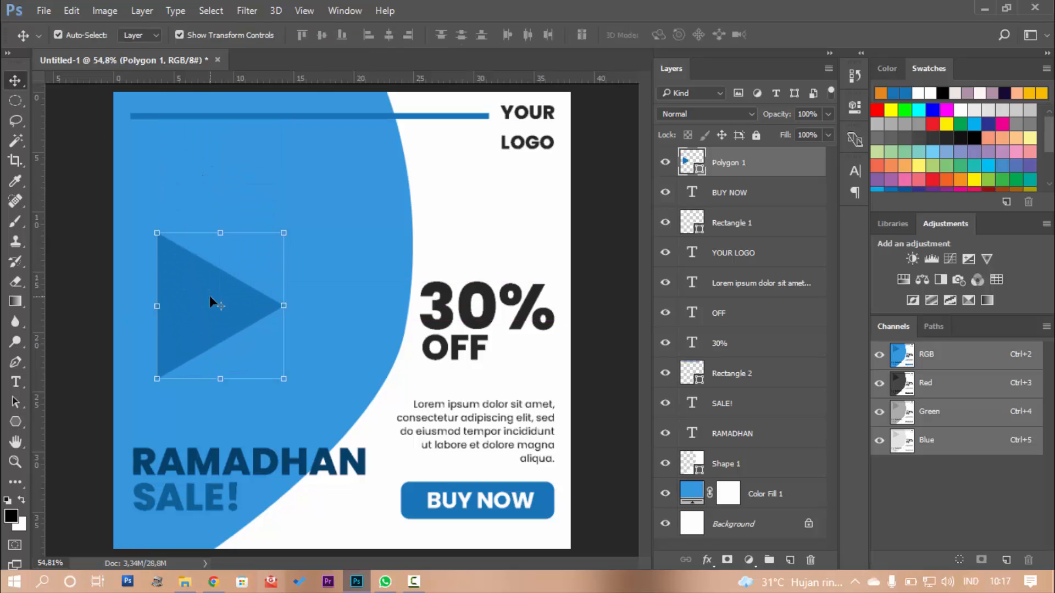
key(Delete)
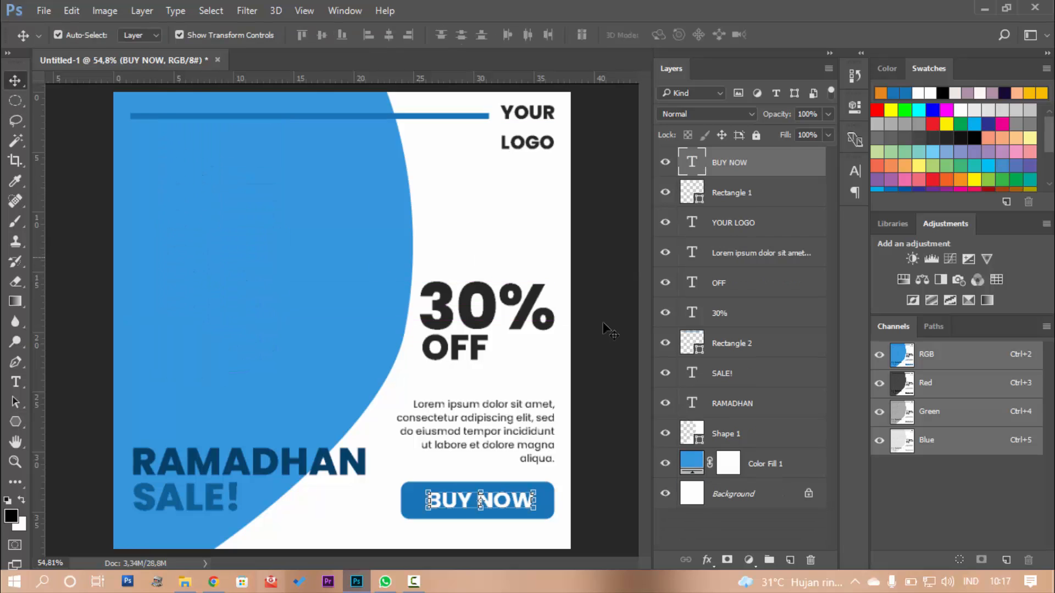
- Open memphis element.psd from the tutorial folder and copy its solid upright triangle into the sale post design
click(185, 583)
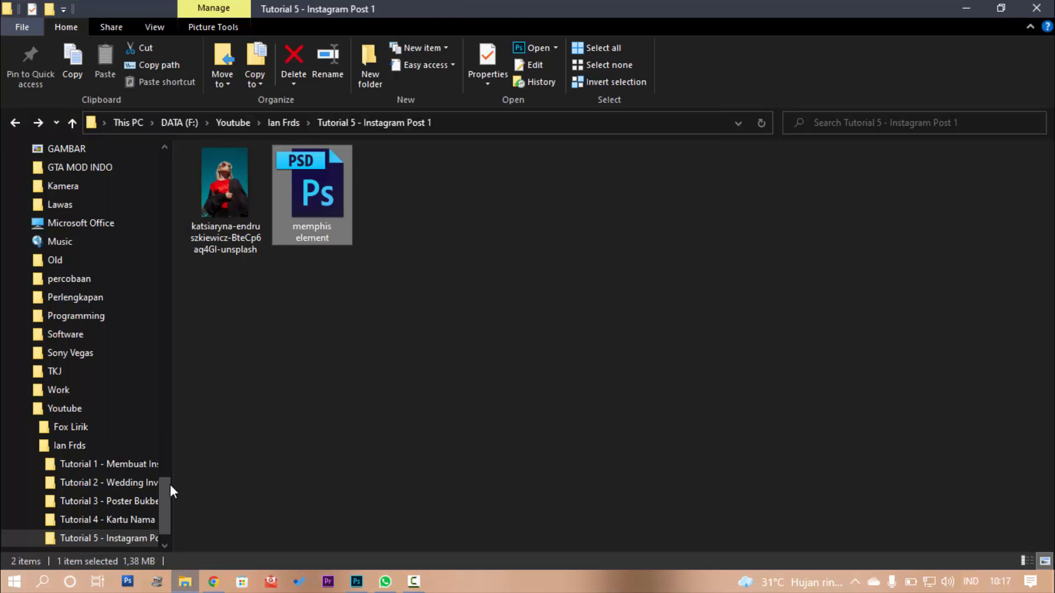
drag(301, 177, 317, 60)
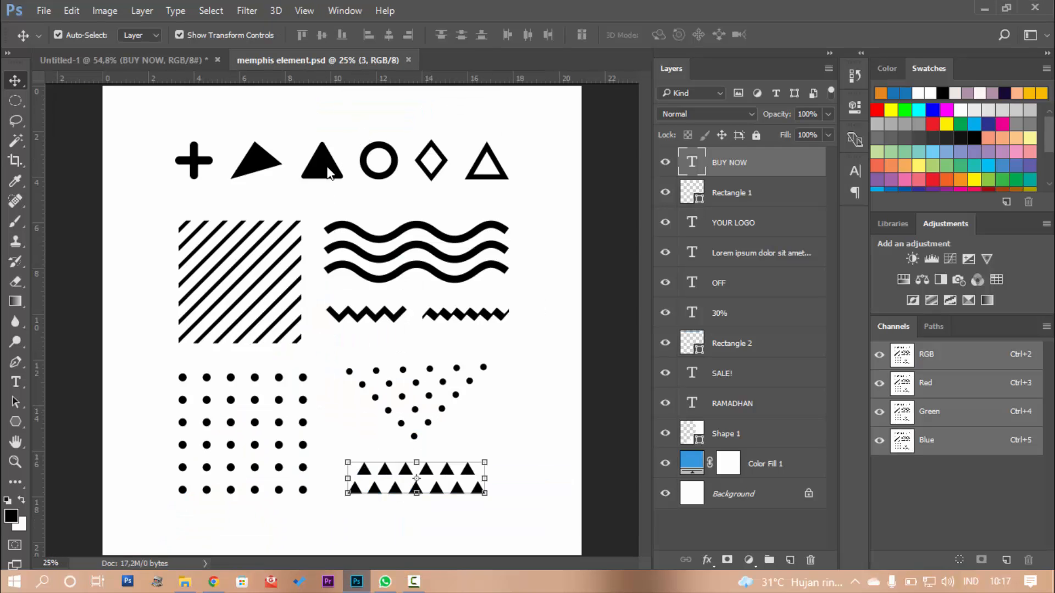
click(329, 168)
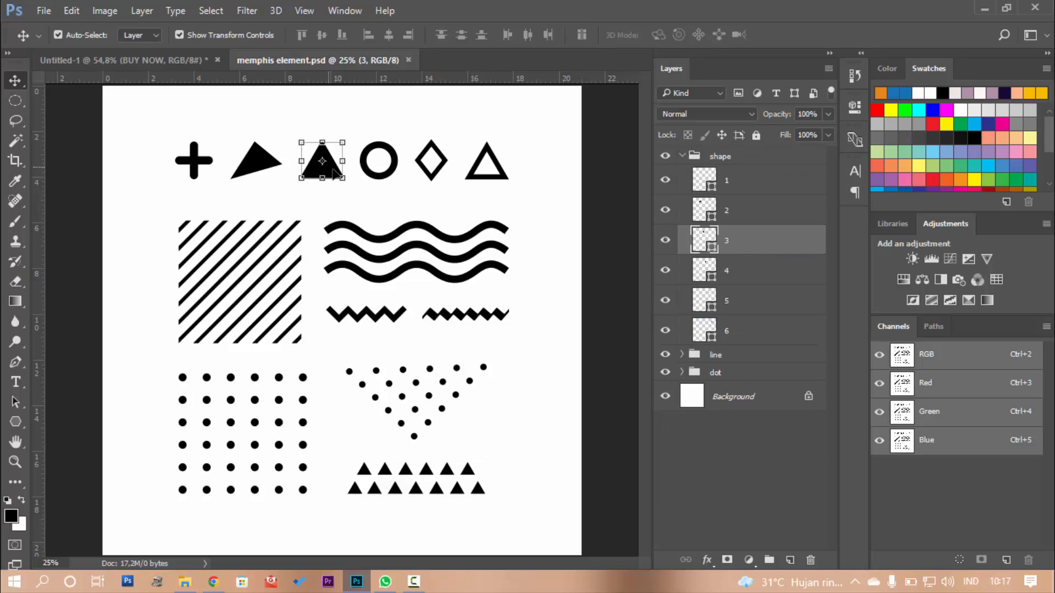
drag(336, 174, 346, 304)
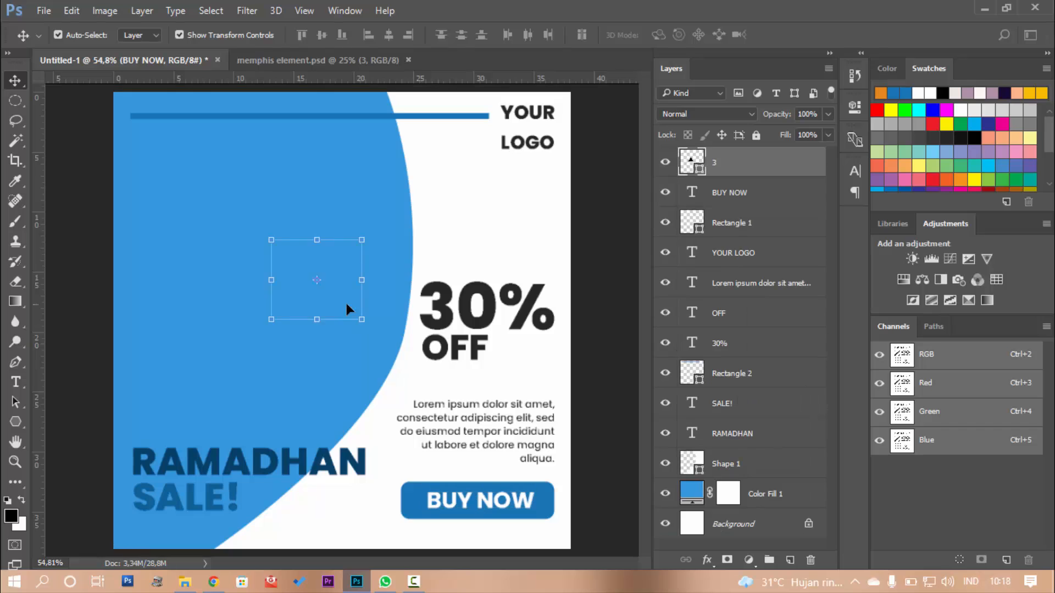
- Enlarge the black triangle to about 234%, tilt it about -1.2°, and position it on the blue area above the RAMADHAN headline
key(ctrl+t)
drag(364, 237, 487, 130)
drag(432, 294, 303, 341)
mouse_move(365, 161)
mouse_down()
mouse_move(384, 170)
mouse_move(373, 199)
mouse_move(389, 158)
mouse_move(377, 146)
mouse_move(377, 155)
mouse_up()
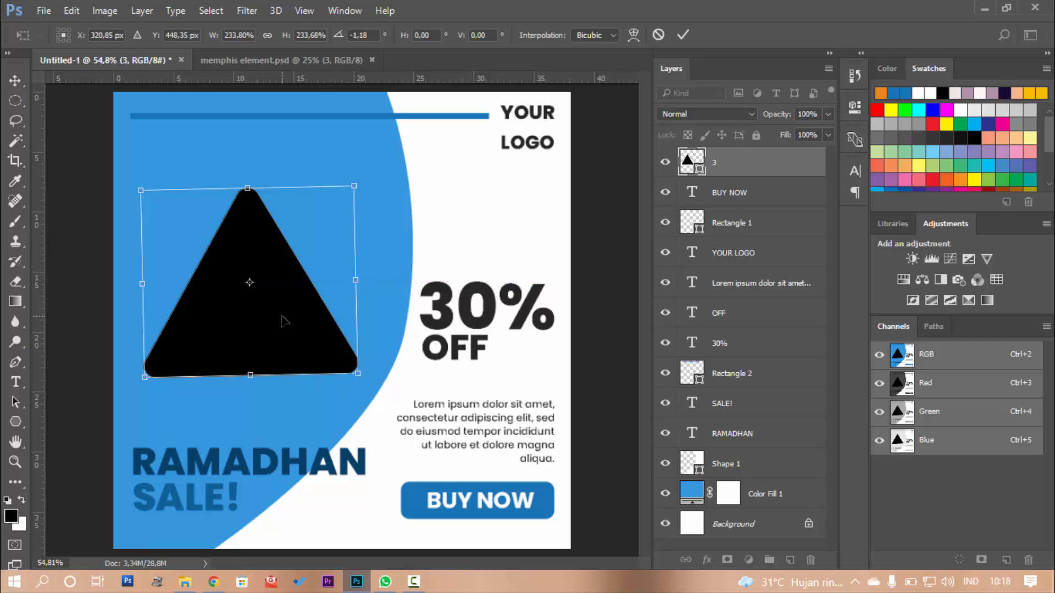
key(Return)
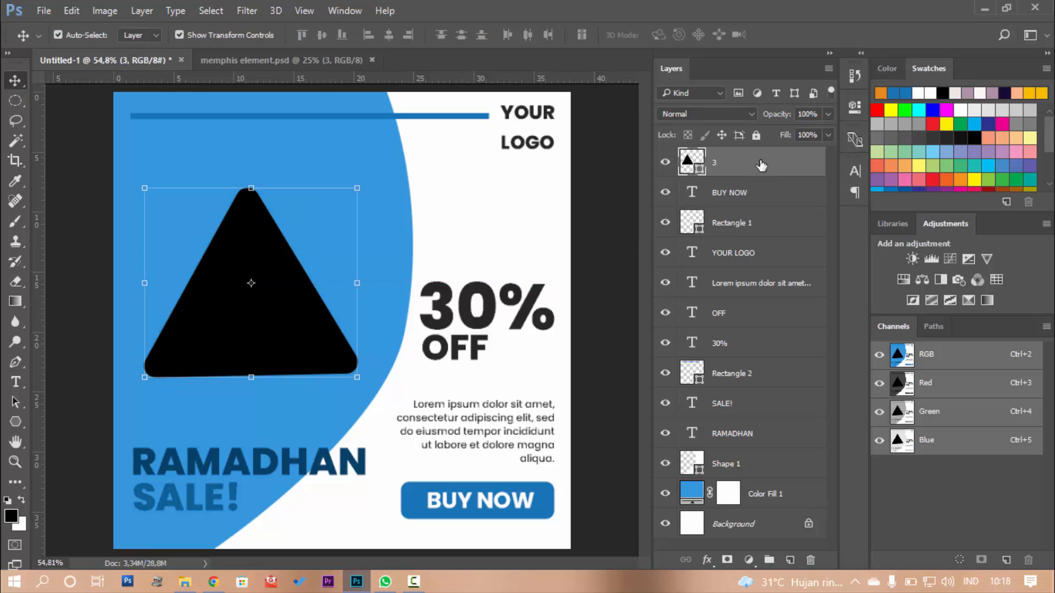
- Duplicate the triangle layer and rotate the lower triangle about 17.7° clockwise behind the copy
right_click(760, 165)
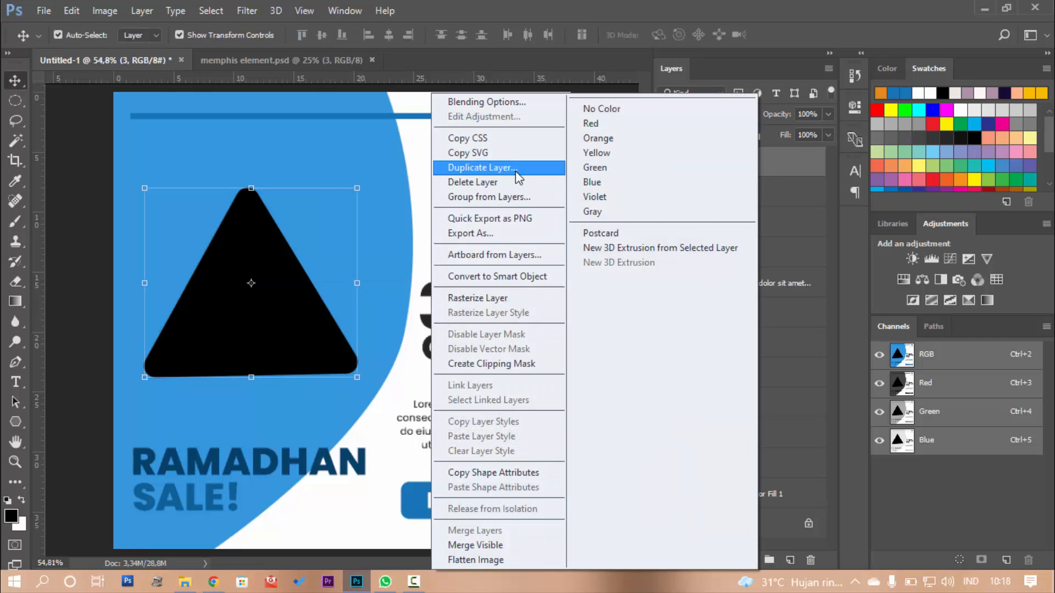
click(484, 140)
click(661, 170)
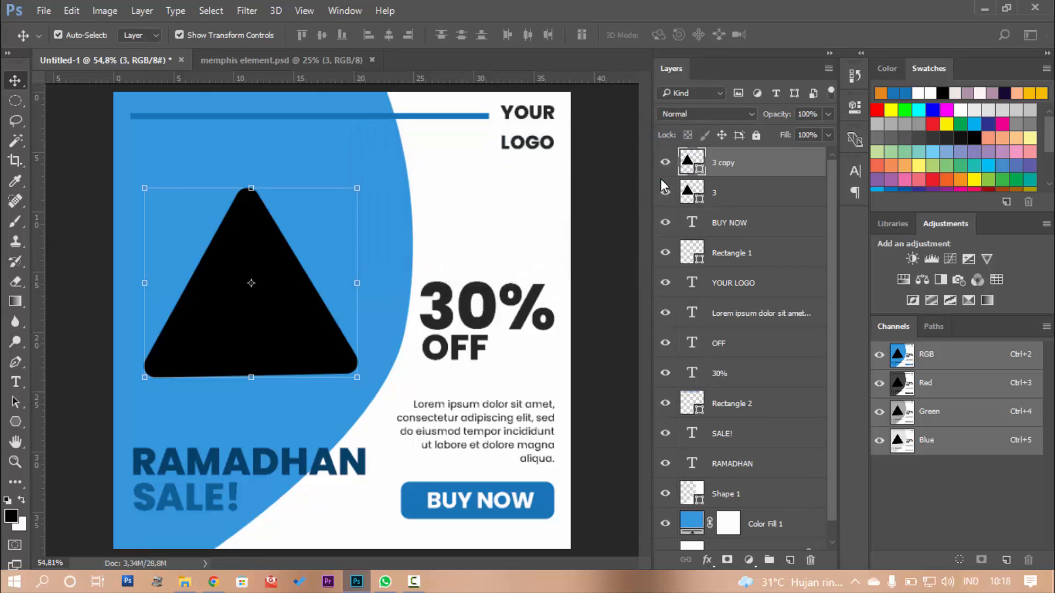
click(698, 190)
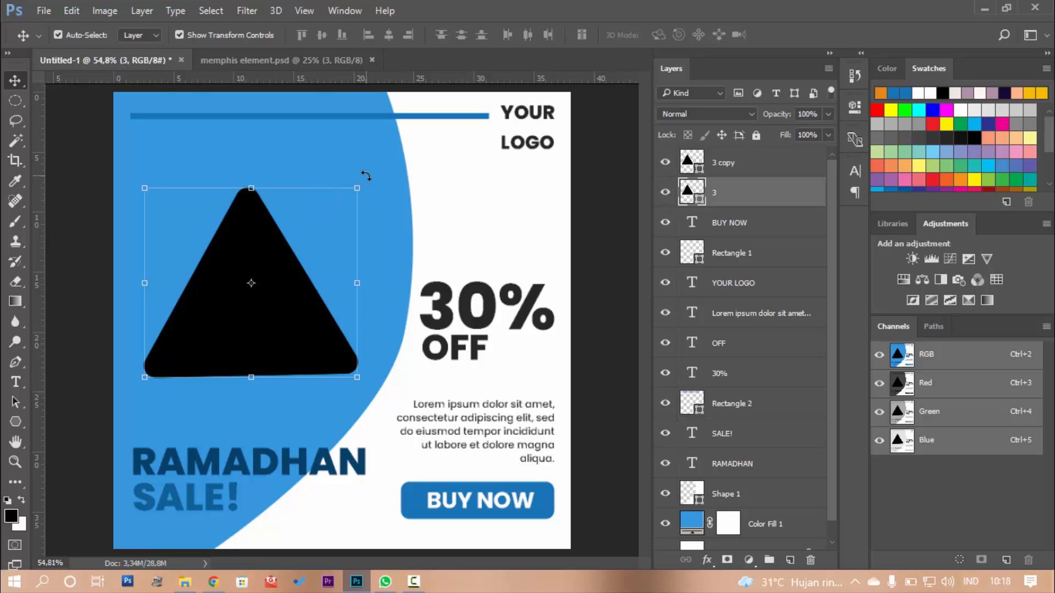
drag(365, 176, 400, 207)
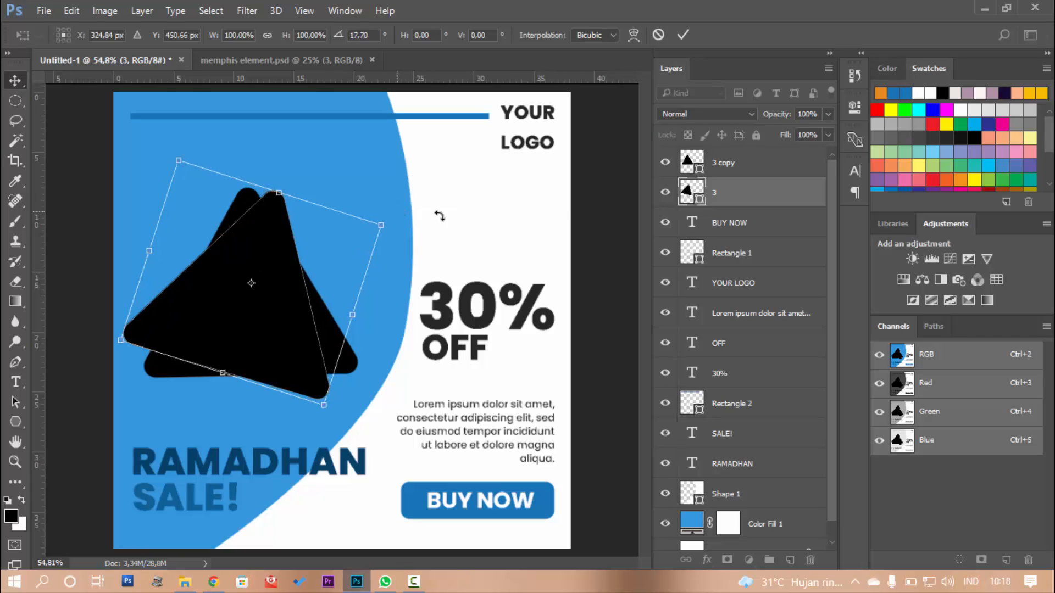
key(Return)
- Recolor the rotated lower triangle to the darker blue #12639b
double_click(687, 191)
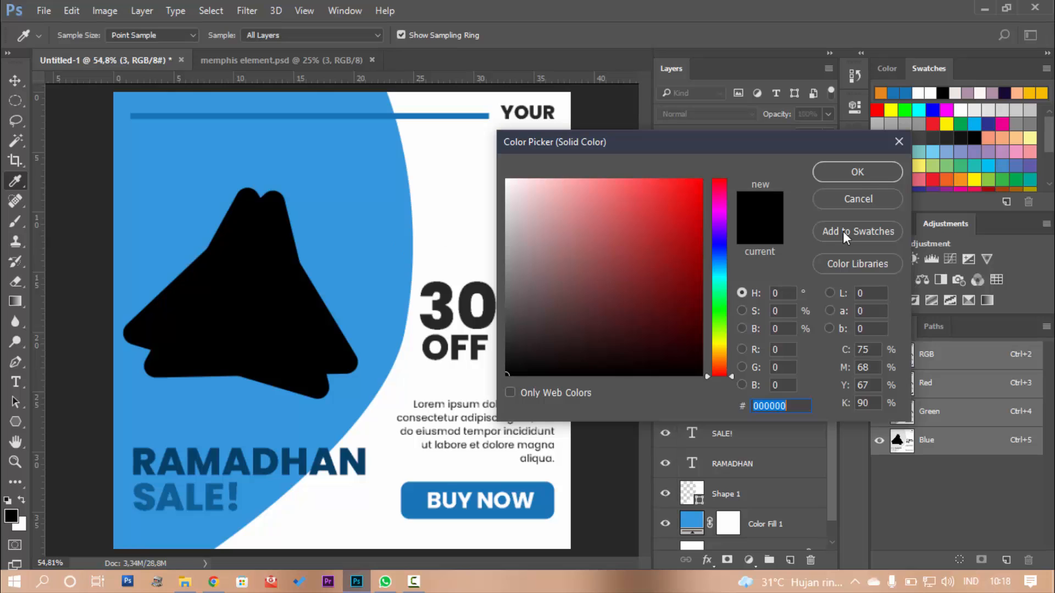
click(858, 199)
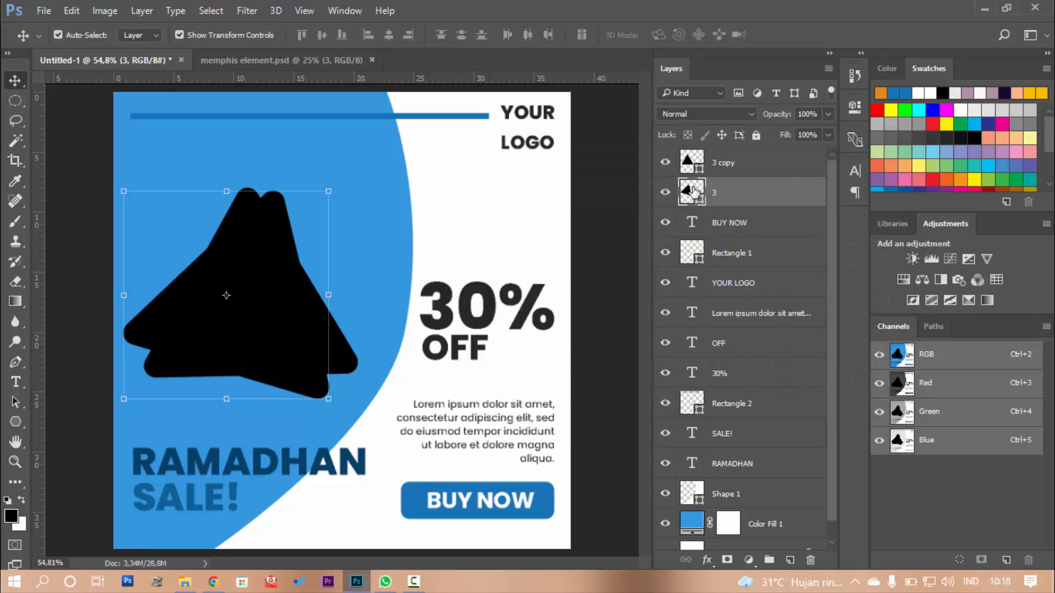
double_click(692, 193)
click(361, 233)
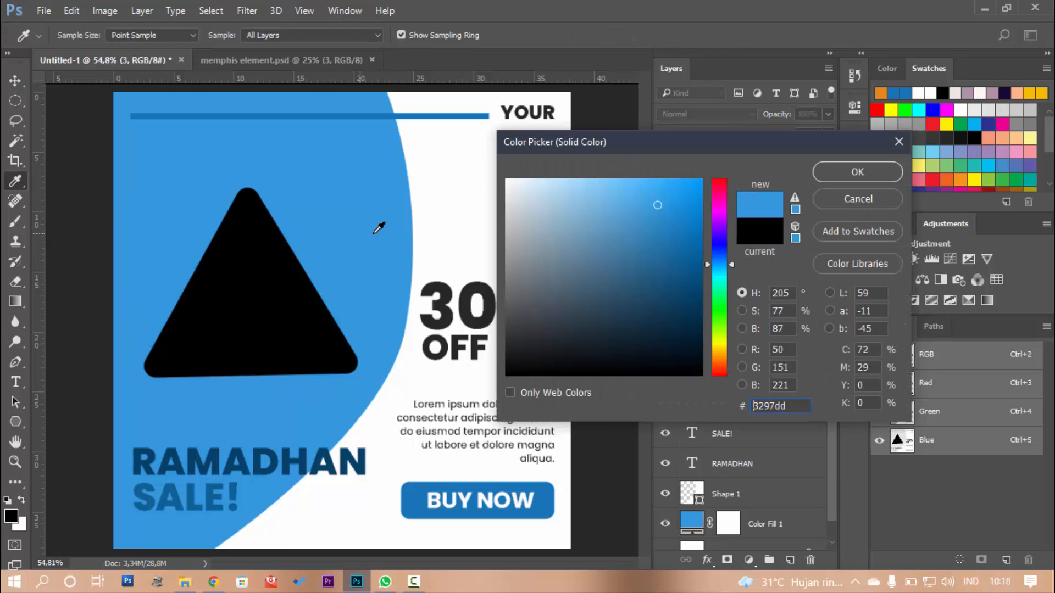
click(679, 256)
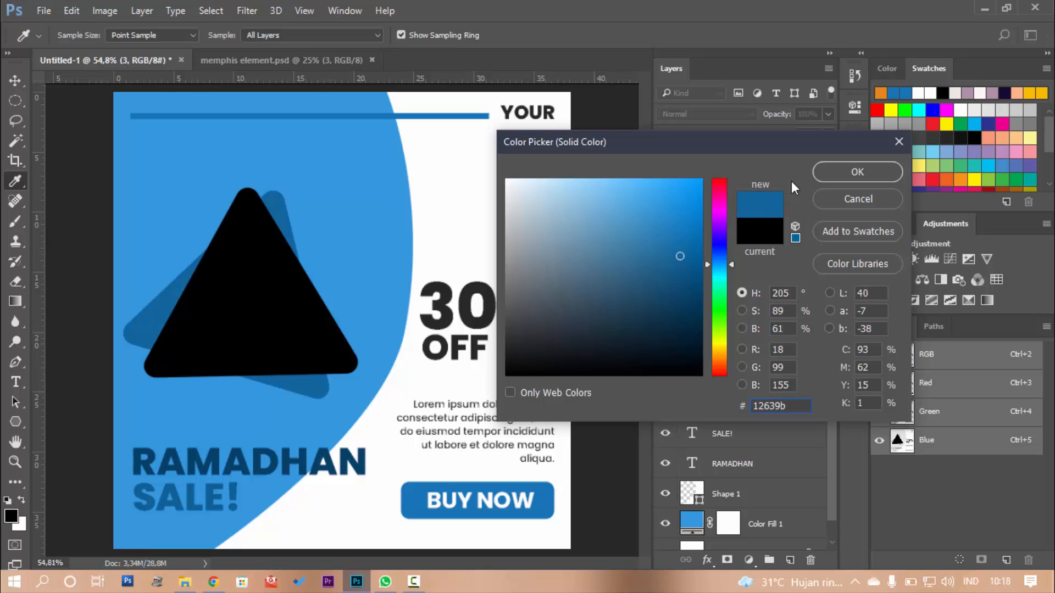
click(833, 176)
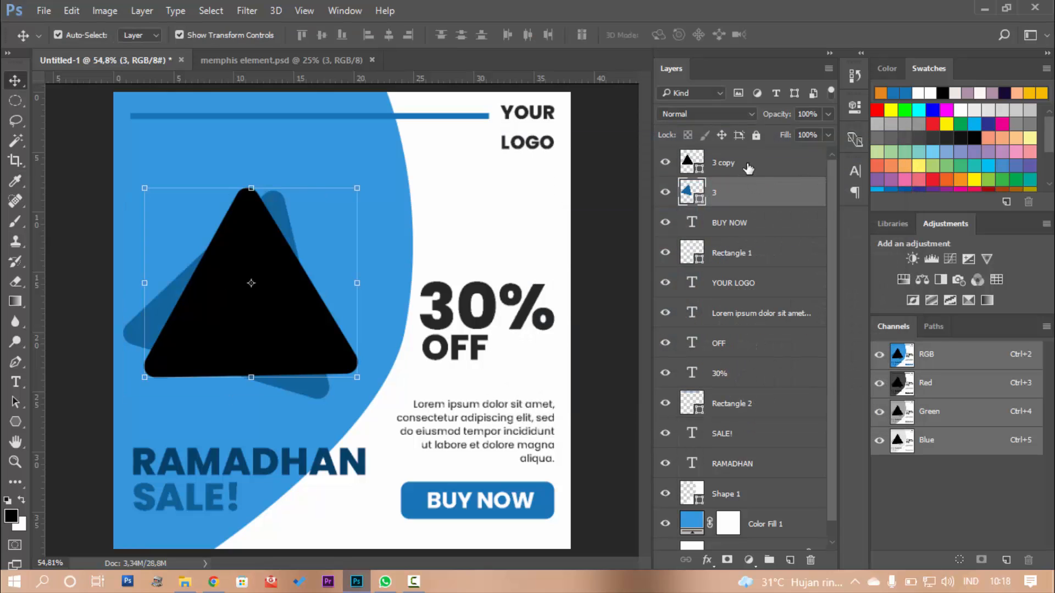
- Place the woman's portrait photo from the tutorial folder into the design, directly above the black triangle copy
key(alt+Tab)
key(alt+Tab)
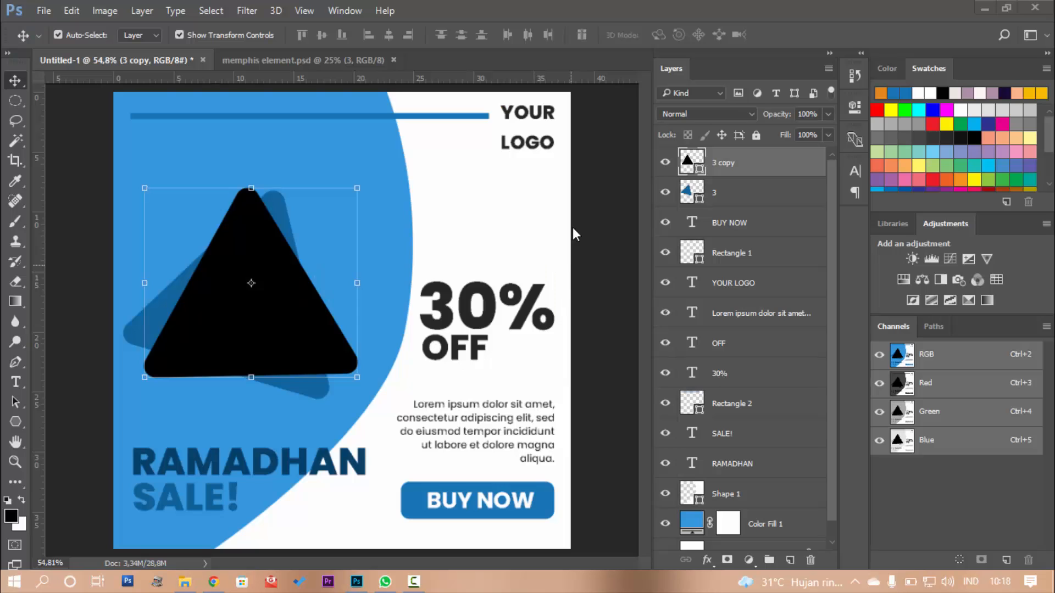
click(185, 582)
key(Left)
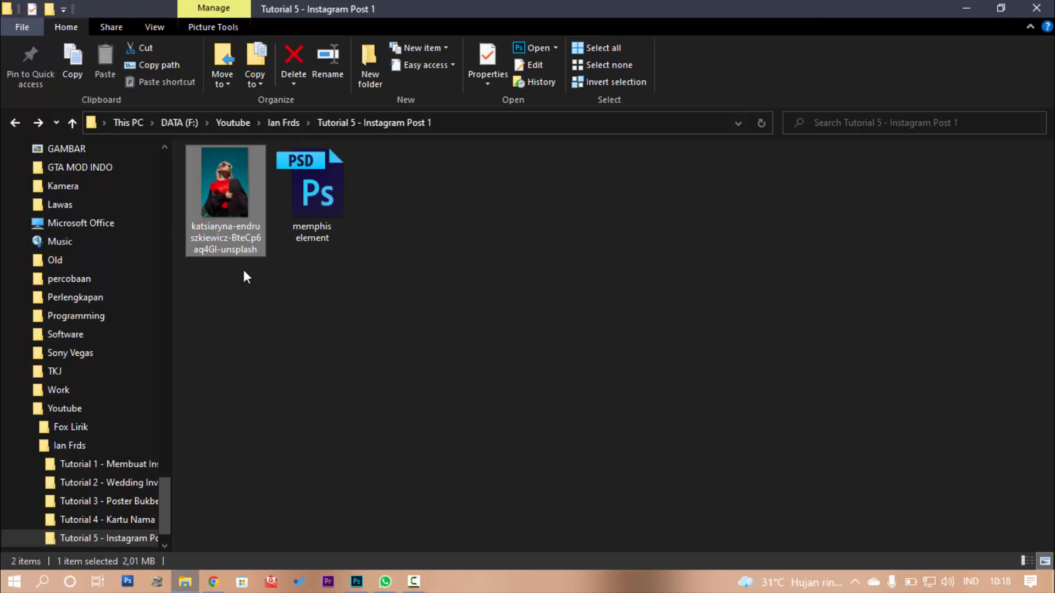
drag(233, 209, 241, 264)
key(alt+Tab)
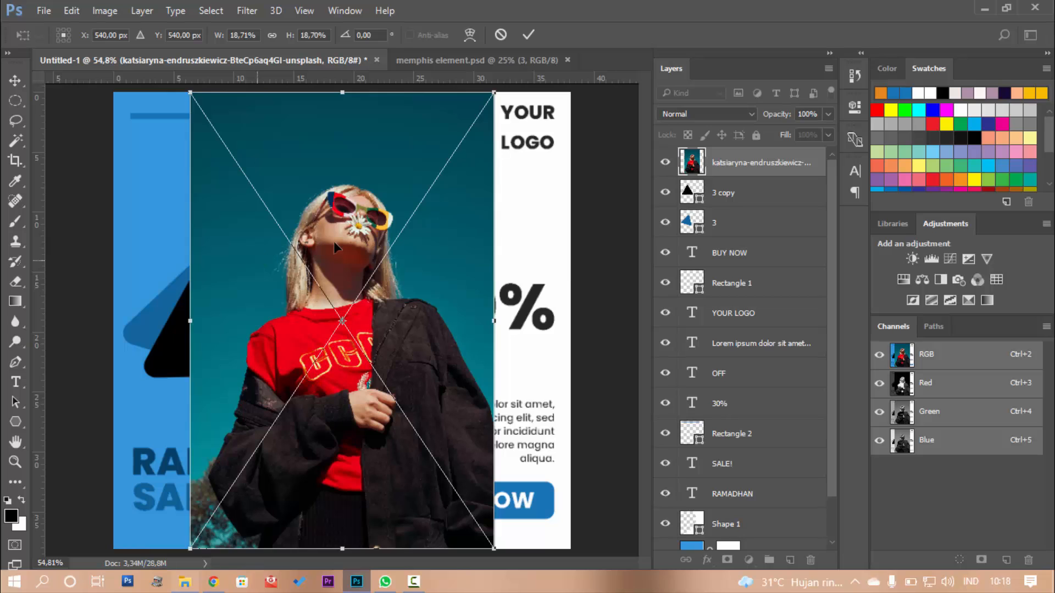
- Scale the portrait photo down to about 13.3% and position it so it covers the black triangle
drag(487, 99, 443, 168)
drag(395, 233, 334, 215)
drag(383, 152, 364, 142)
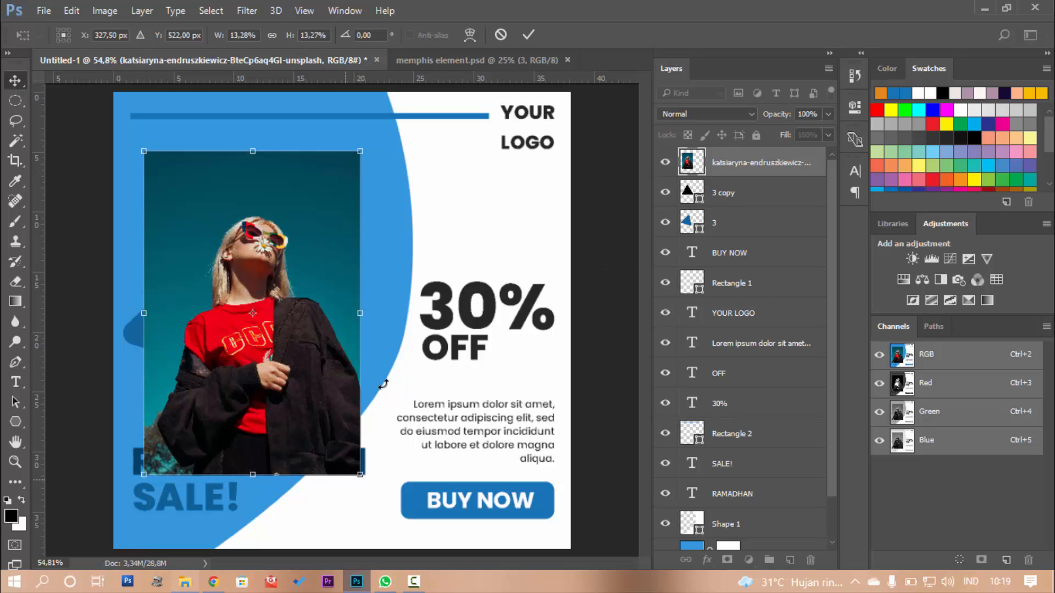
- Clip the portrait photo to the upright triangle with a clipping mask and deselect the layer
right_click(731, 165)
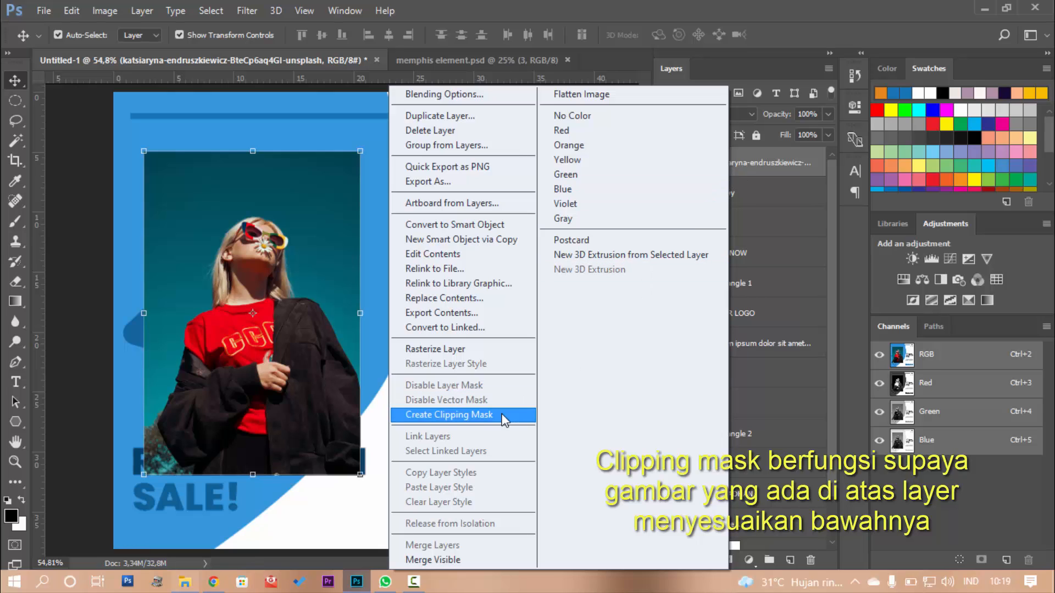
click(757, 180)
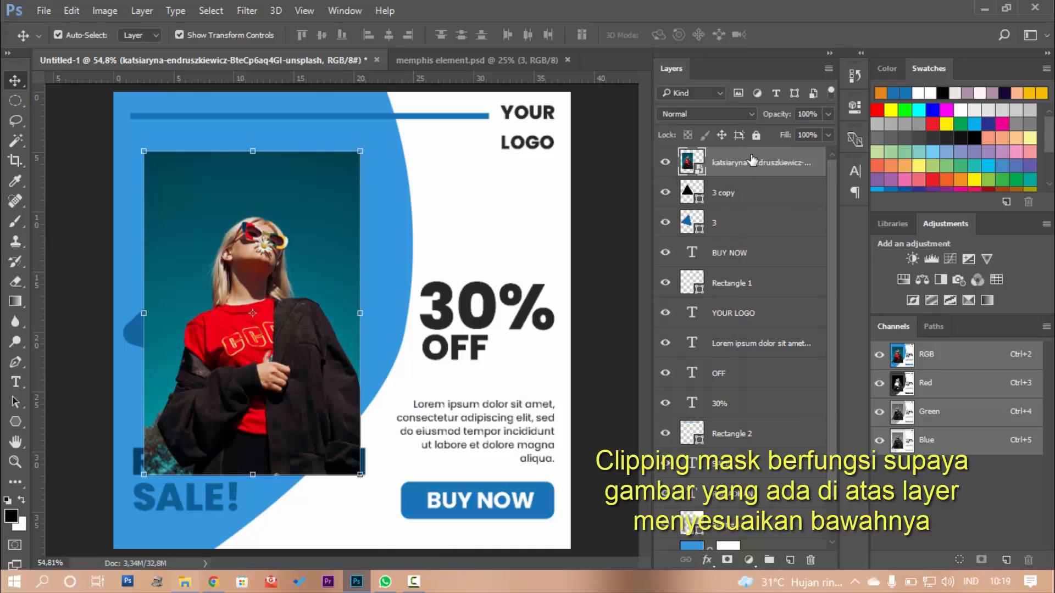
right_click(757, 164)
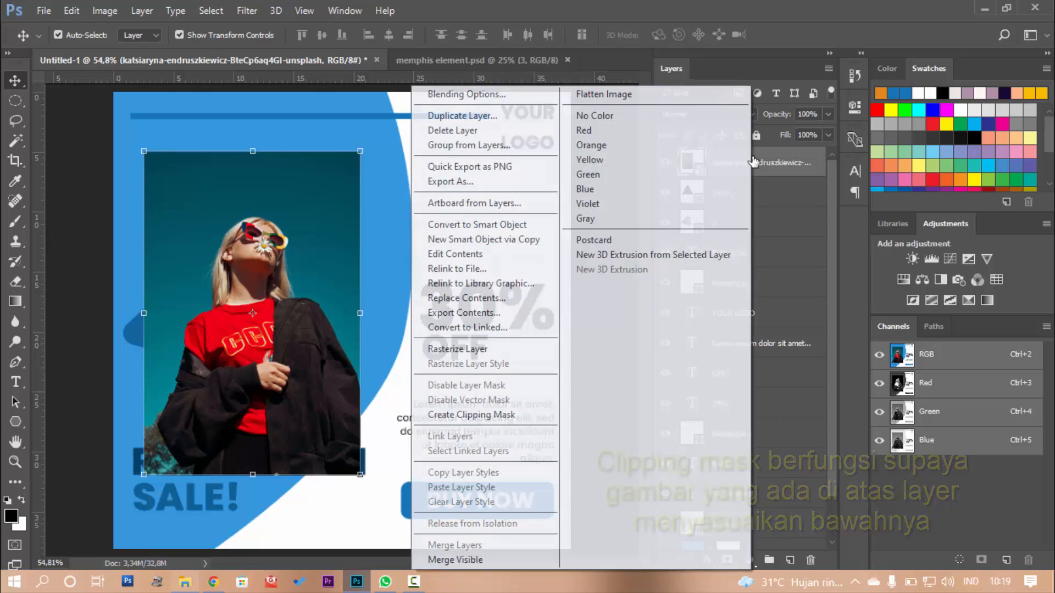
click(481, 415)
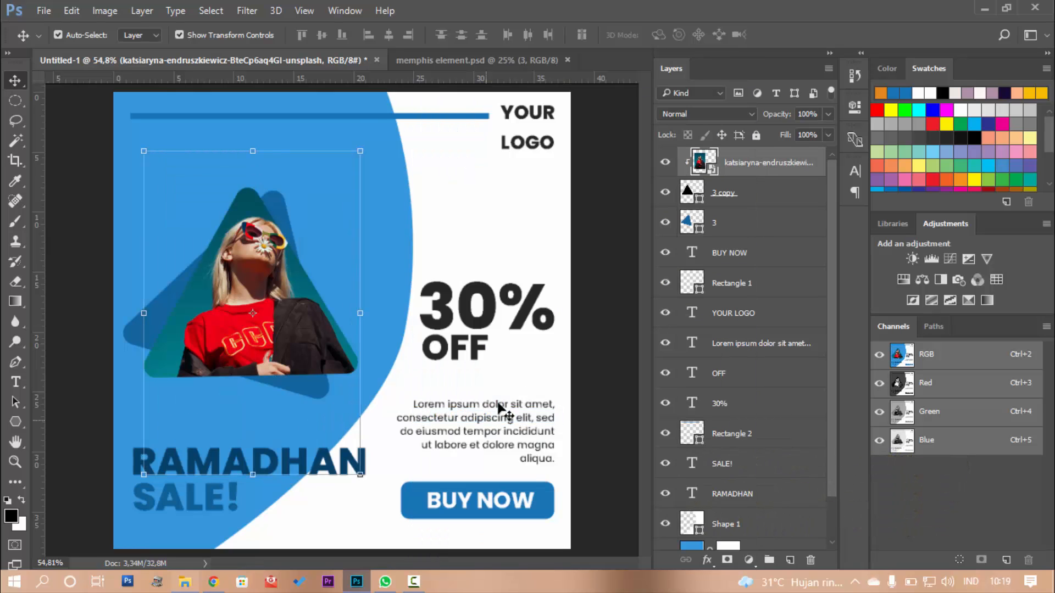
click(591, 322)
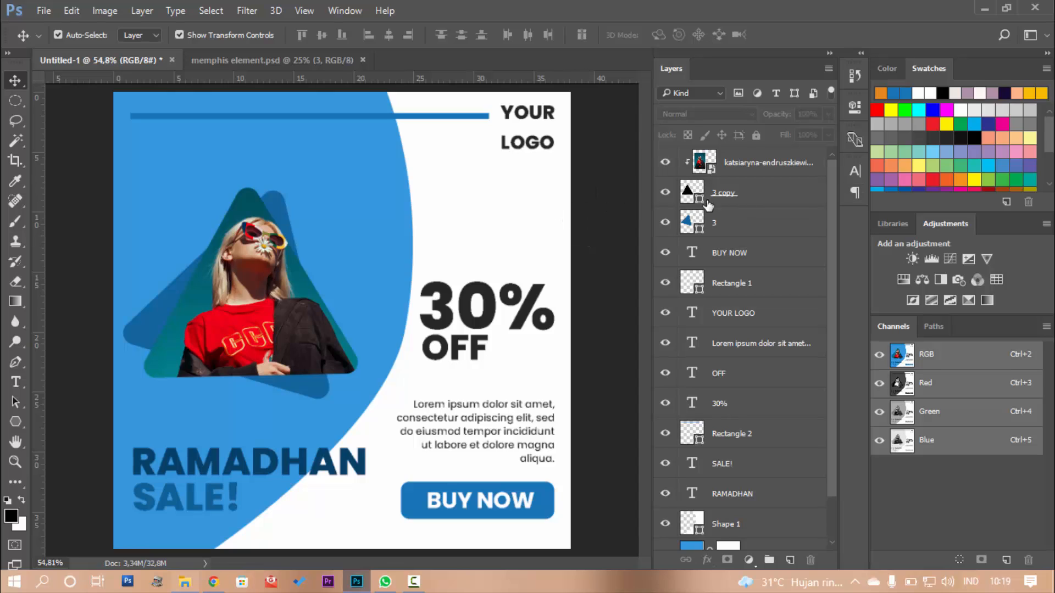
- Move the thin blue bar beside the logo text slightly down and deselect it
drag(481, 116, 471, 134)
click(590, 158)
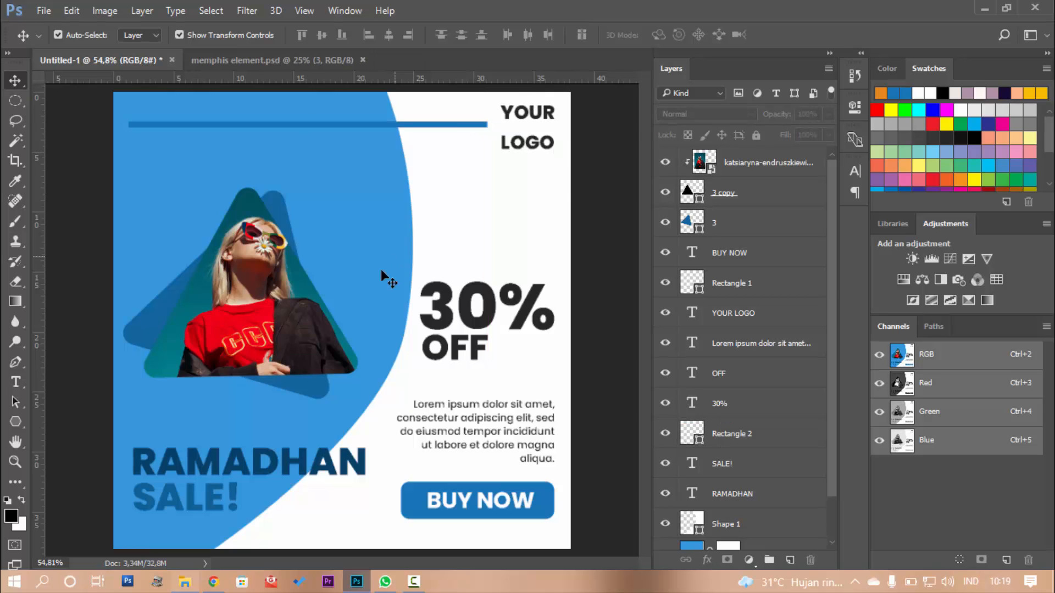
- Start a new text on the blue area and colour it a slightly softened red sampled from the woman's shirt
click(16, 382)
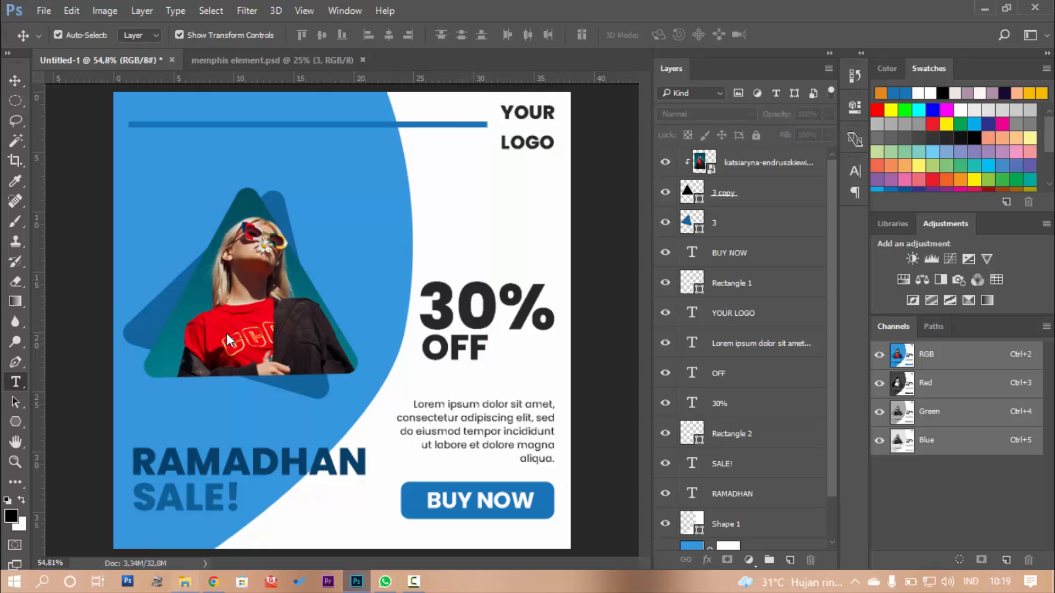
click(390, 230)
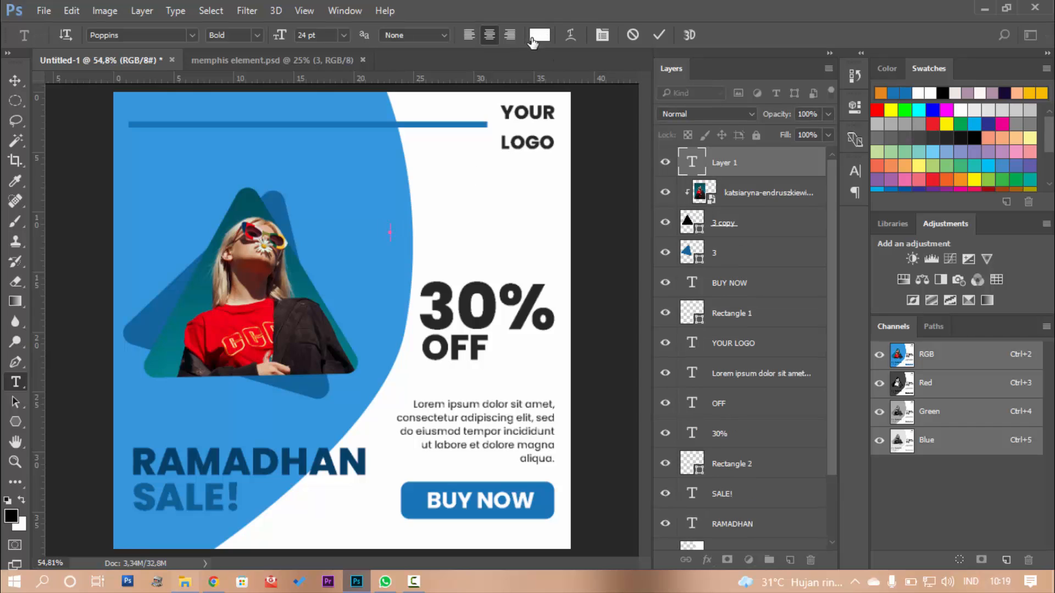
click(538, 35)
text(f5021a)
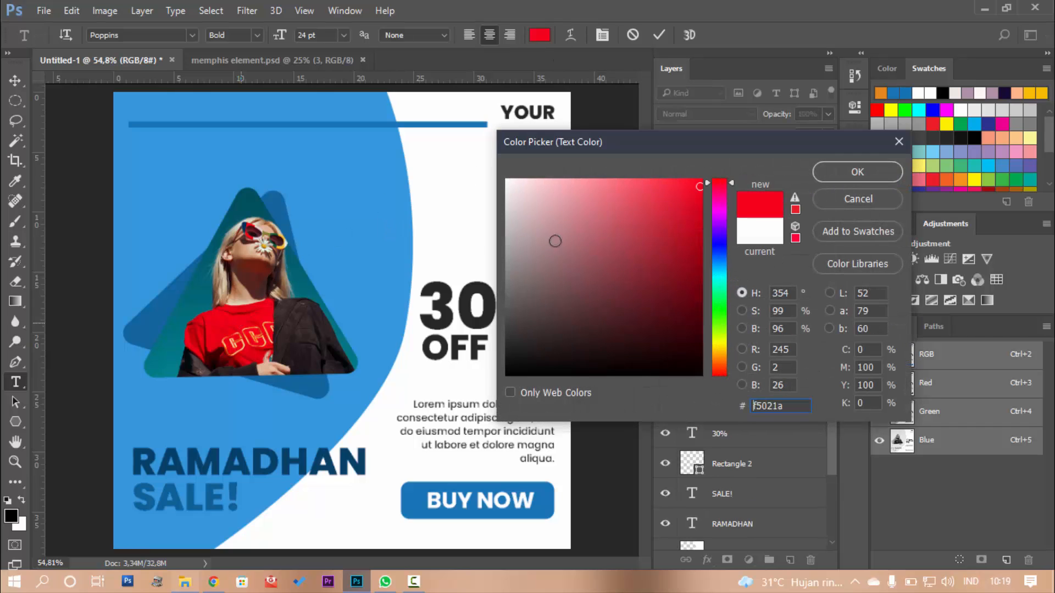
click(218, 324)
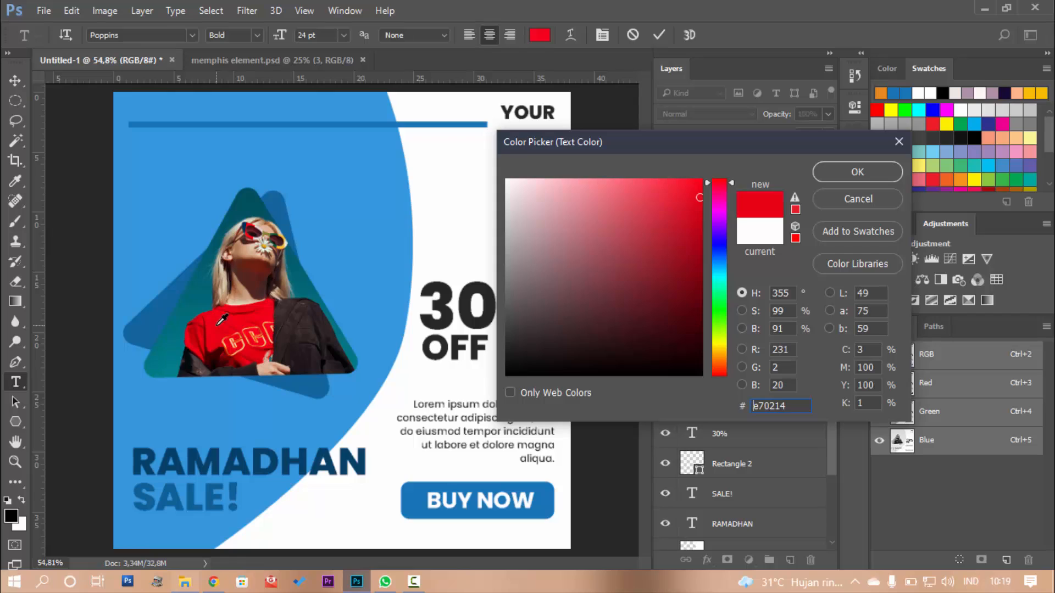
mouse_move(694, 200)
mouse_down()
mouse_move(677, 190)
mouse_move(652, 221)
mouse_move(668, 203)
mouse_up()
click(846, 173)
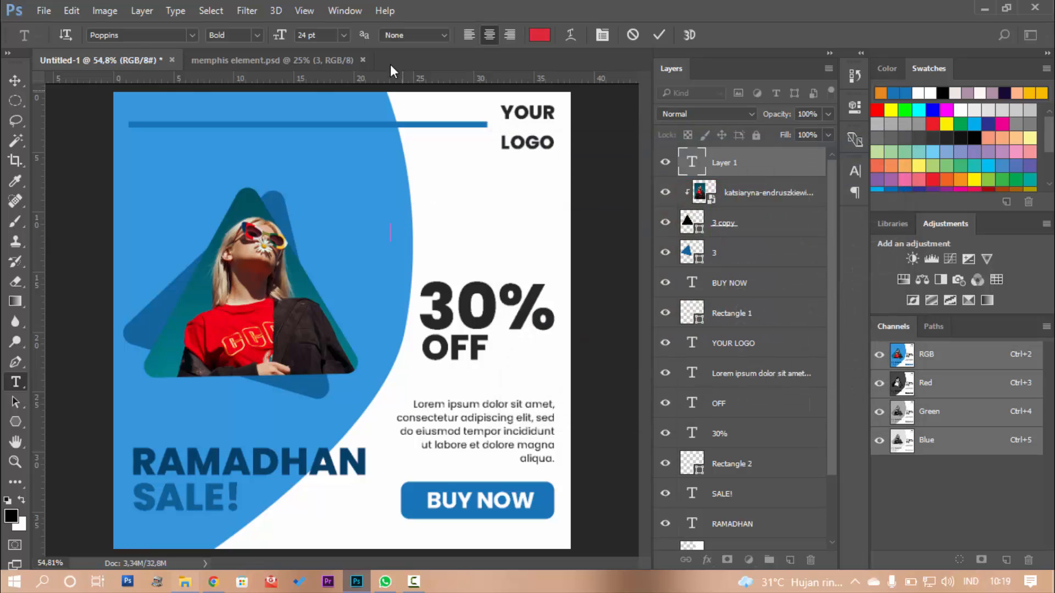
- Set the font size to 48 pt, enter "Red Dress Top" and commit the text
click(344, 32)
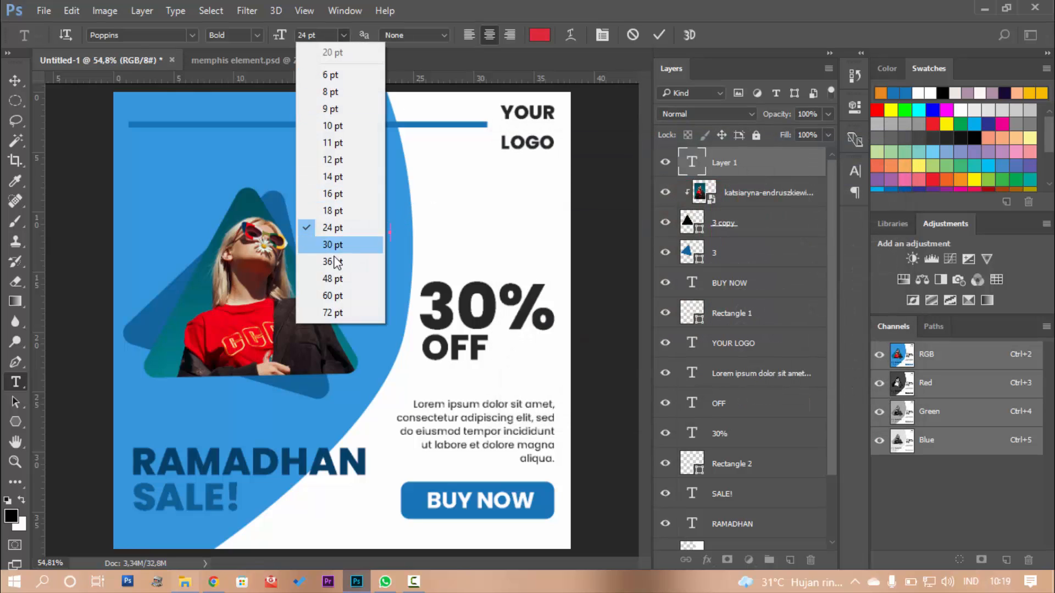
click(337, 278)
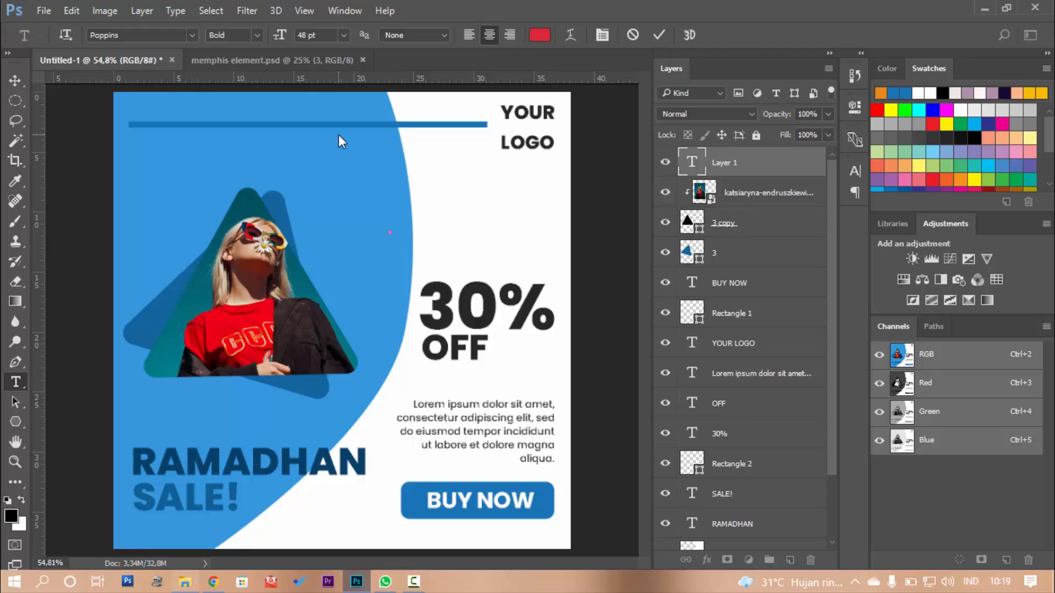
text(Red Dress)
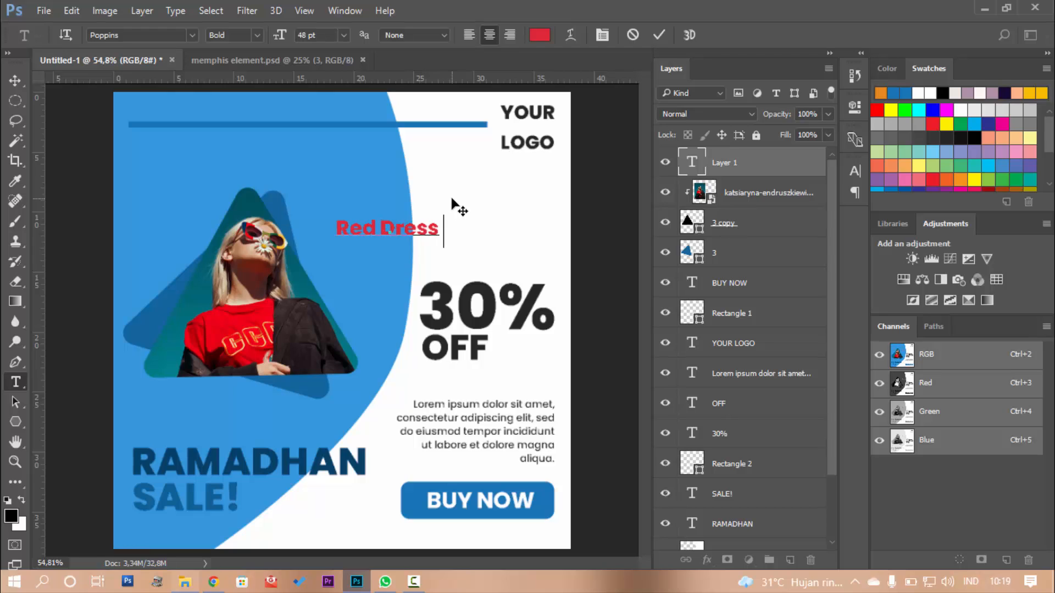
text( Top)
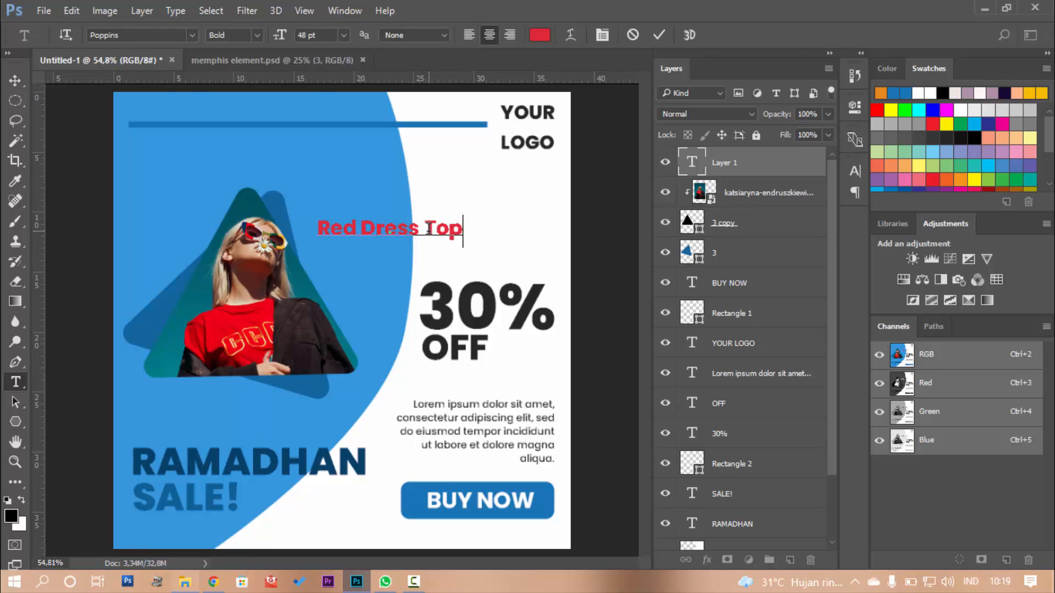
drag(429, 228, 496, 239)
click(398, 224)
click(15, 80)
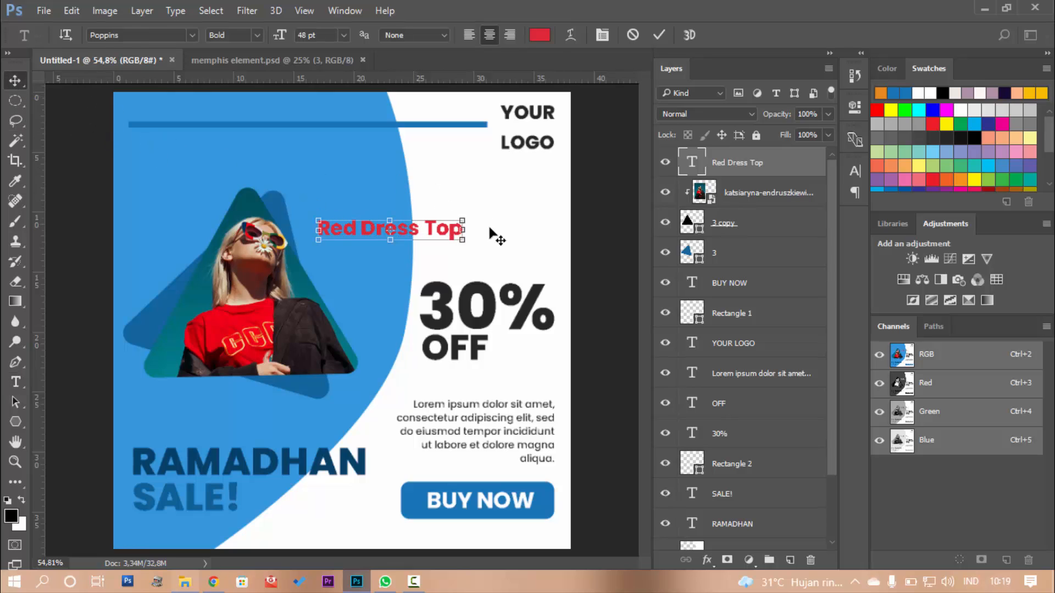
- Enlarge the Red Dress Top text to about 79 pt above the 30% text
key(ctrl+t)
drag(462, 216, 563, 159)
mouse_move(539, 212)
mouse_down()
mouse_move(523, 220)
mouse_move(540, 210)
mouse_up()
key(Return)
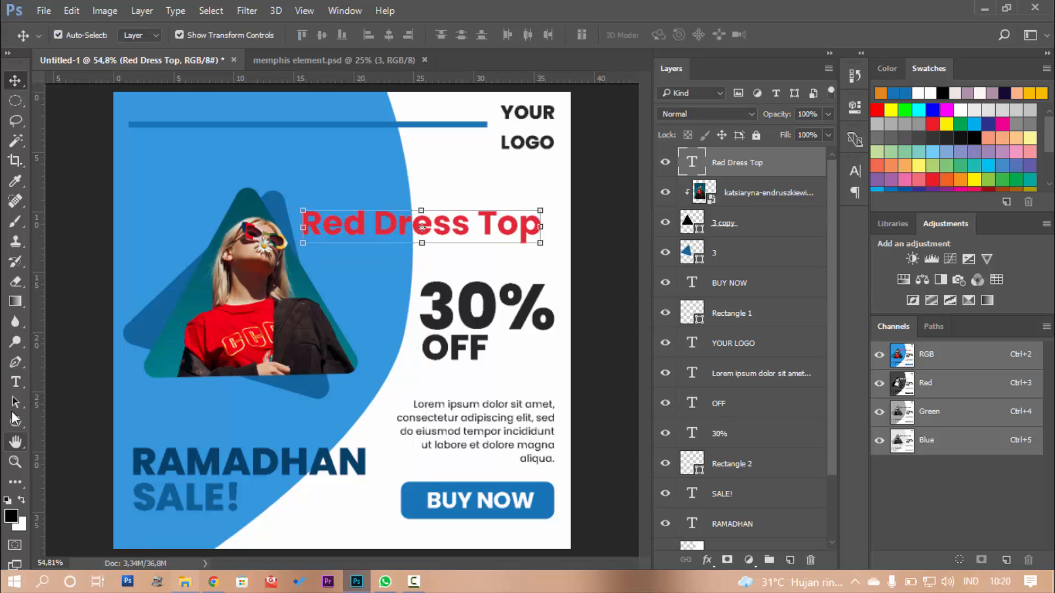
- Break the red text so that "Top" sits on a second line
click(15, 382)
click(479, 220)
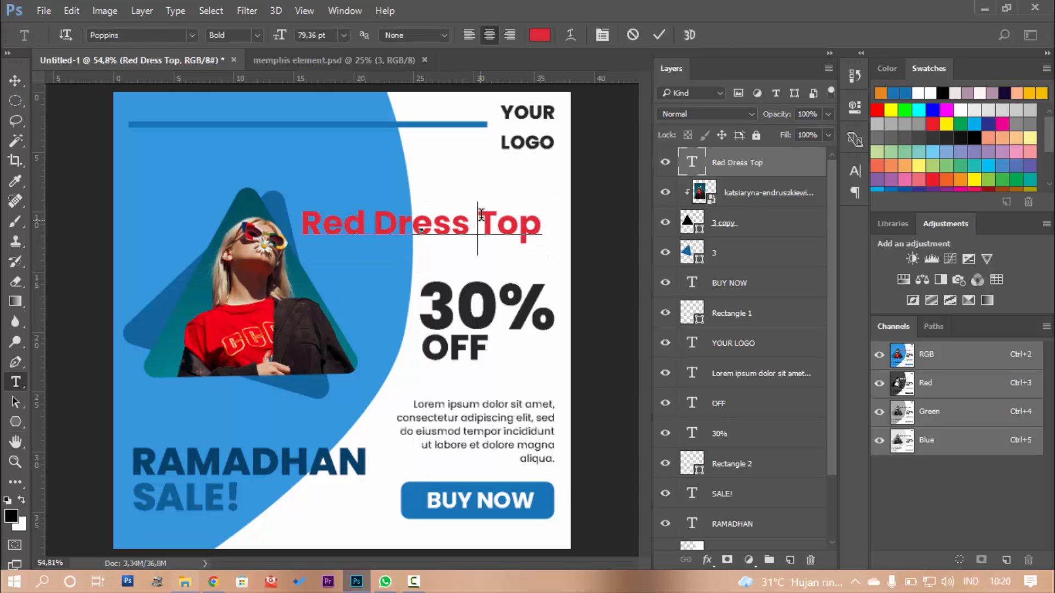
key(BackSpace)
key(Return)
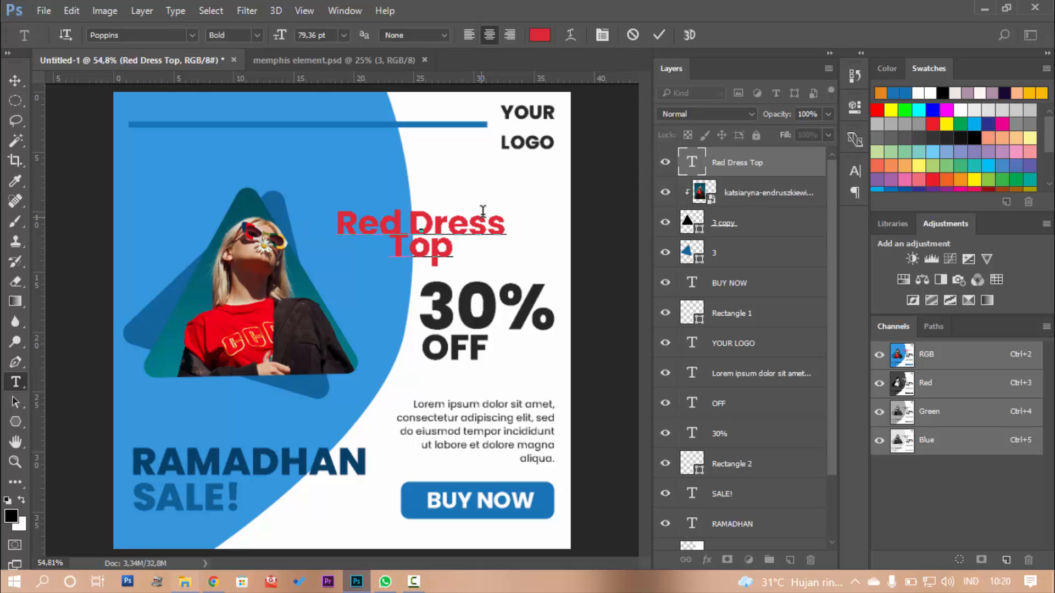
- Right-align the red text, move it above 30% in line with its right edge and deselect it
drag(447, 251, 277, 204)
click(472, 34)
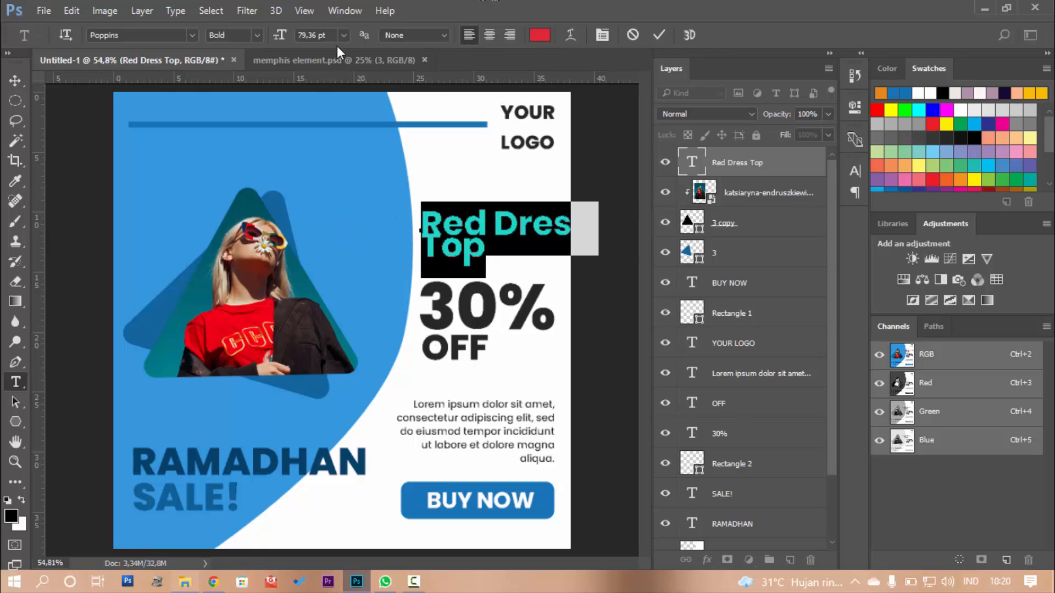
click(511, 40)
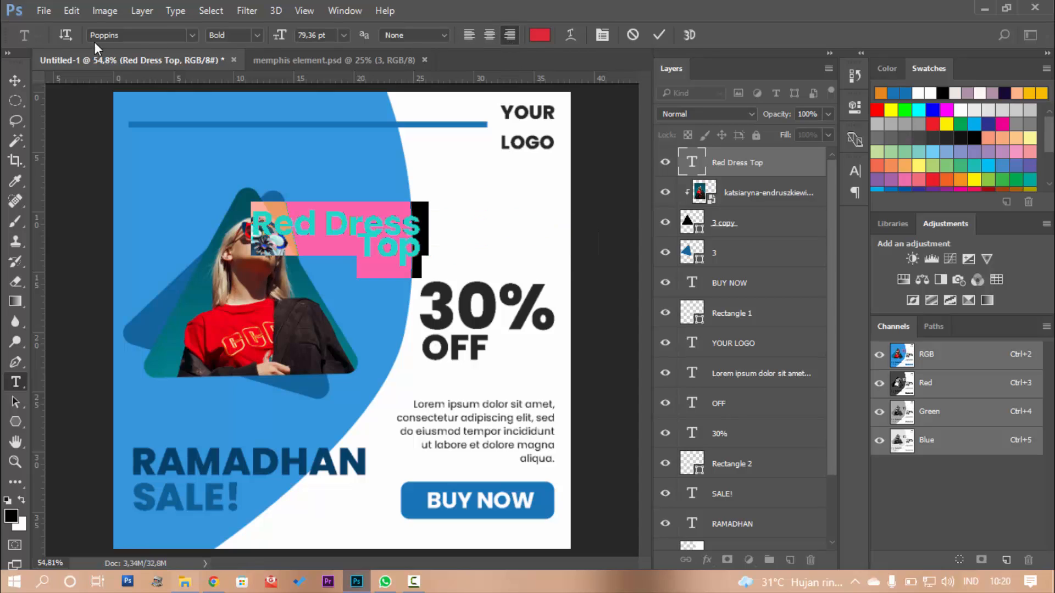
click(17, 82)
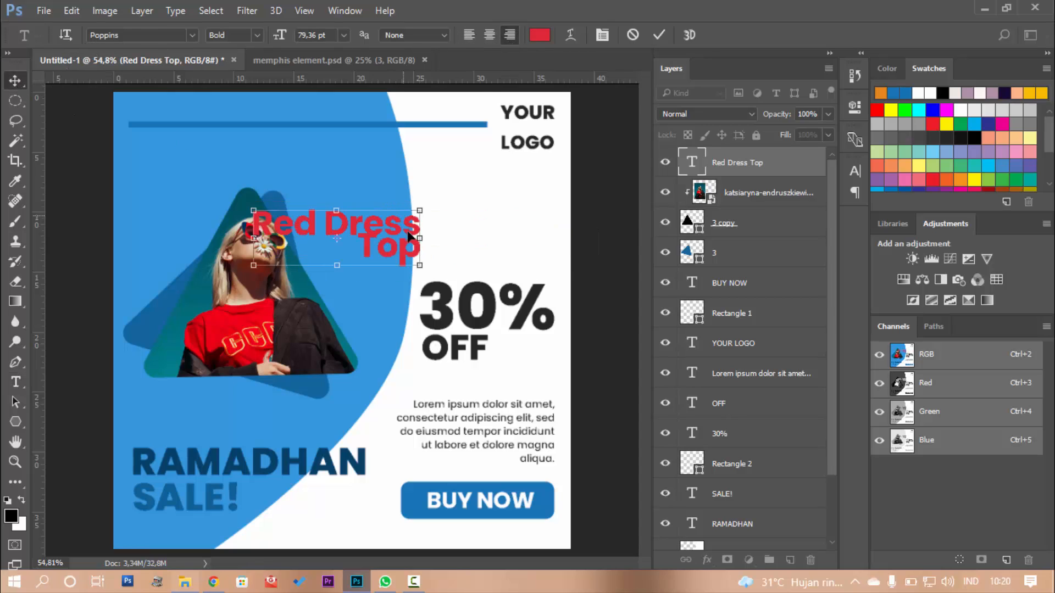
drag(422, 246, 549, 247)
click(583, 248)
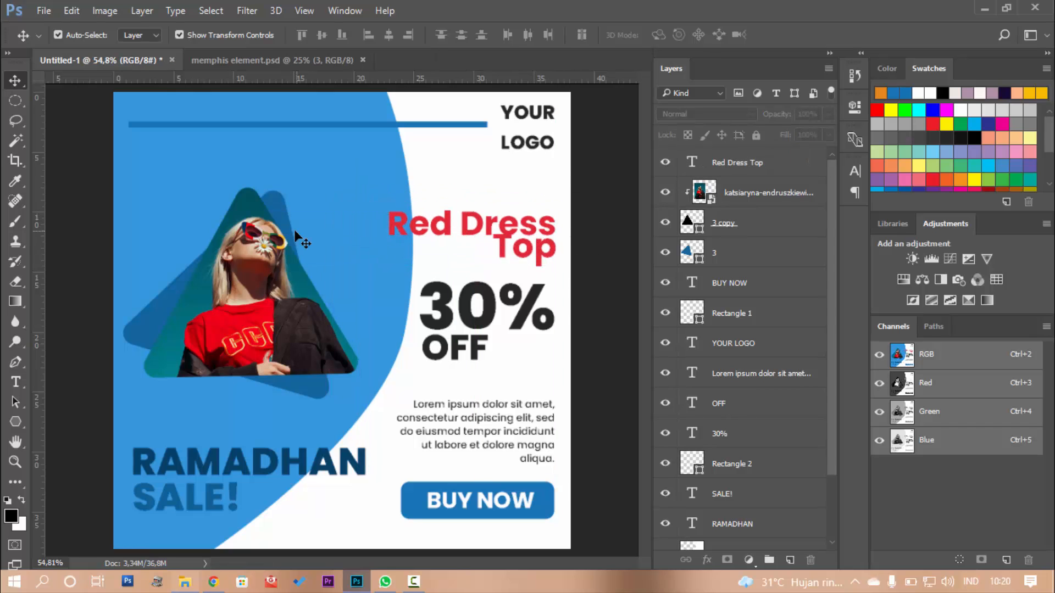
scroll(299, 248, down, 2)
scroll(300, 248, up, 2)
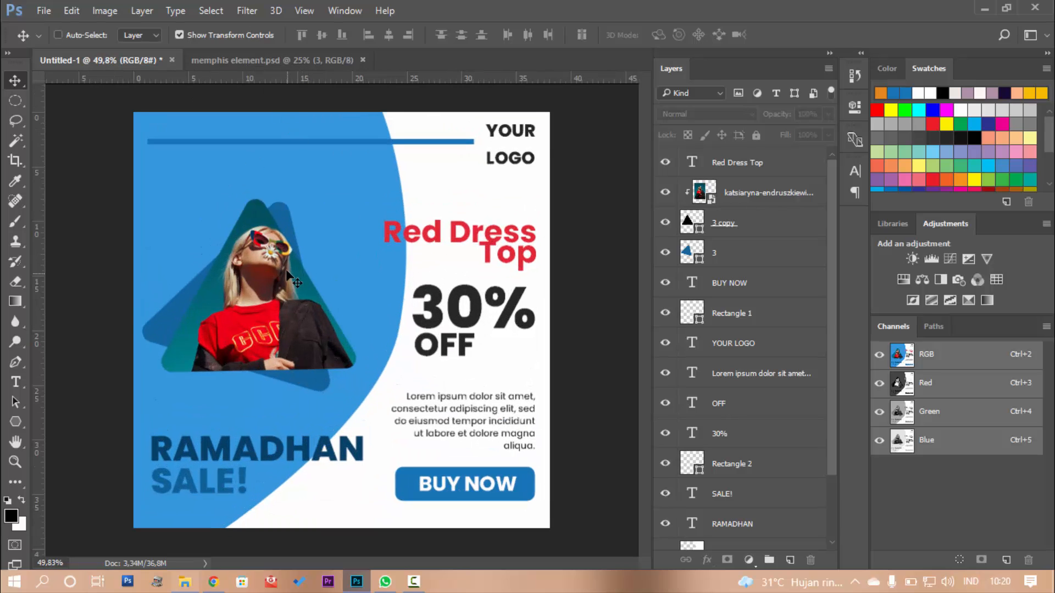
scroll(337, 316, up, 1)
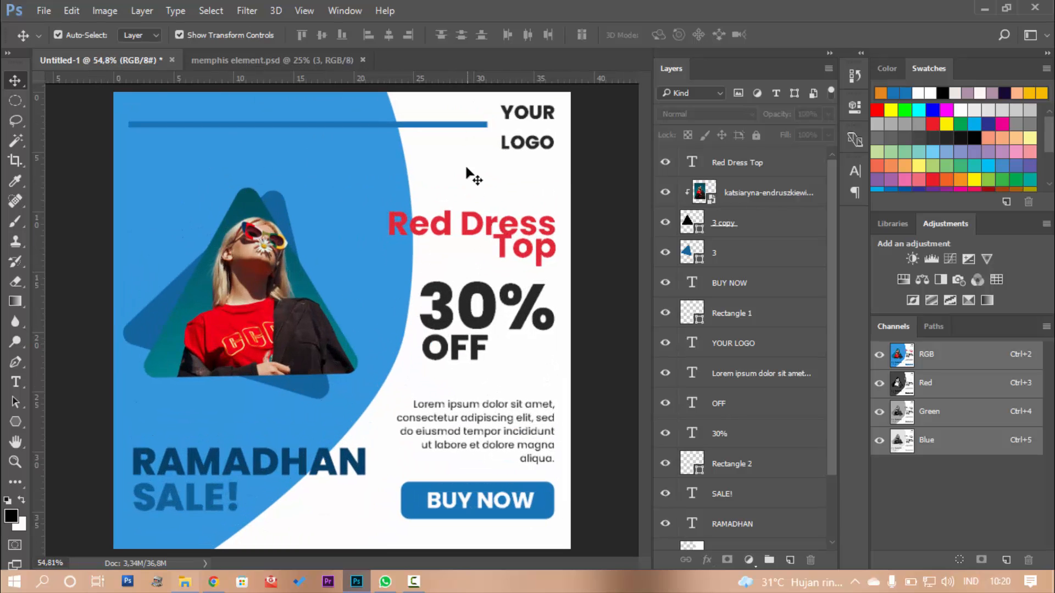
- Copy the inverted-triangle dot pattern from memphis element.psd into the upper-left area of the sale design
click(318, 62)
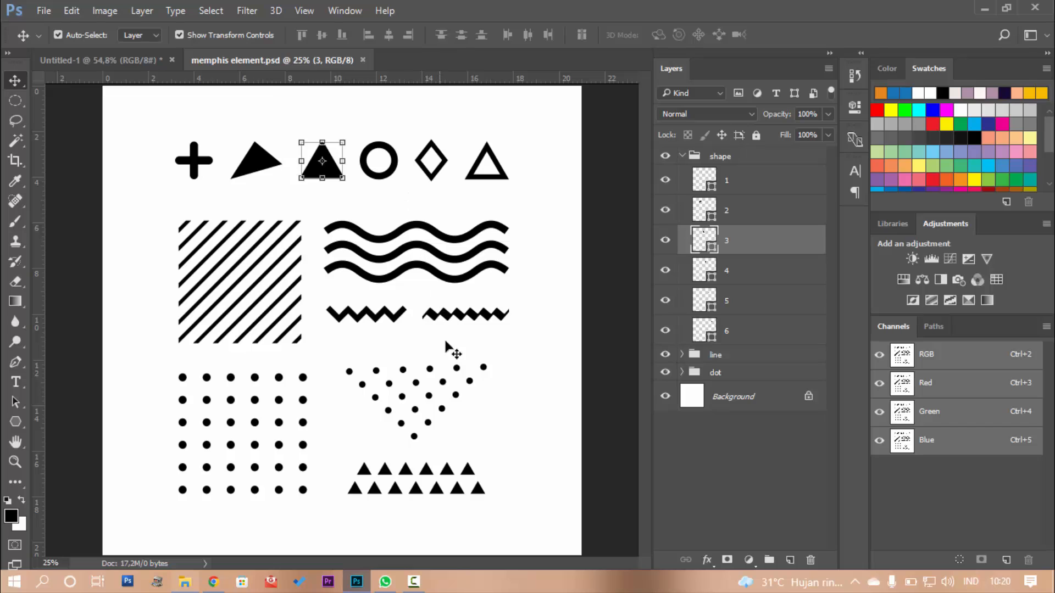
click(457, 370)
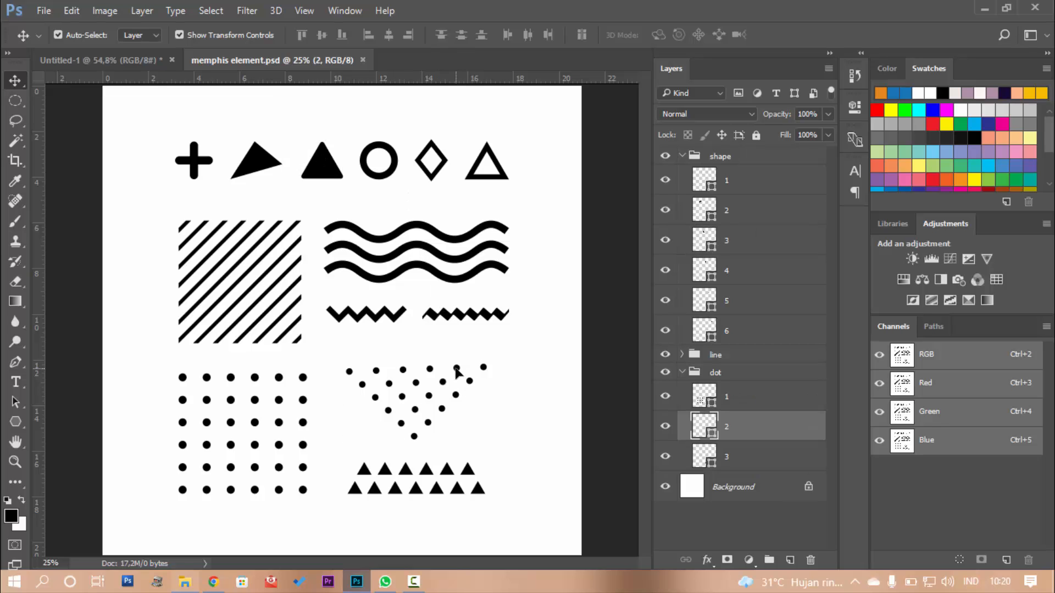
drag(457, 370, 196, 159)
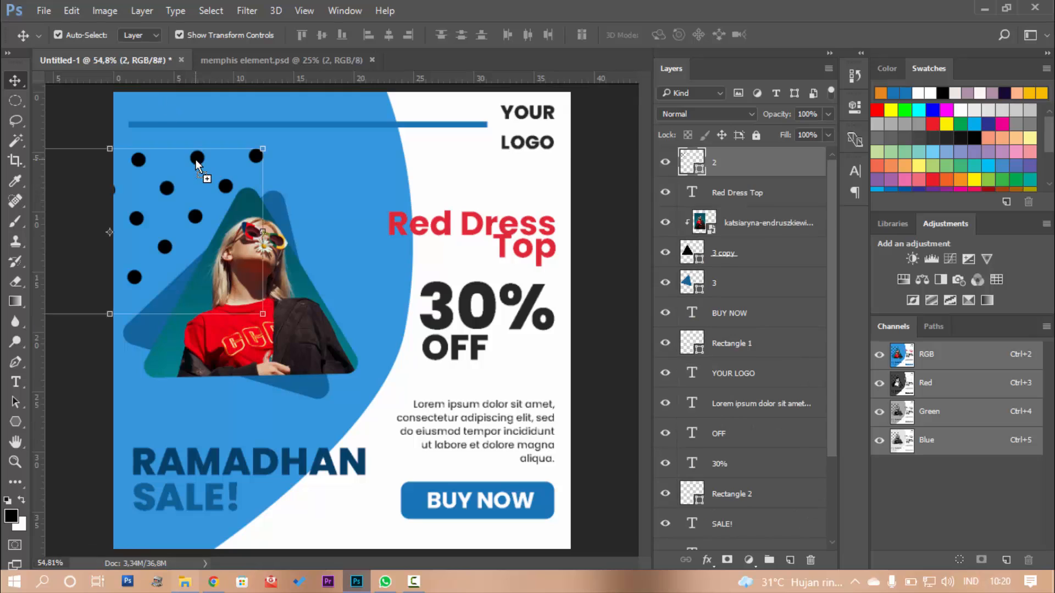
- Scale the dot pattern to about 30%, rotate it about 46° and place it to the upper left of the photo
click(265, 148)
drag(264, 147, 196, 190)
drag(220, 132, 163, 225)
mouse_move(210, 163)
mouse_down()
mouse_move(235, 179)
mouse_move(226, 171)
mouse_up()
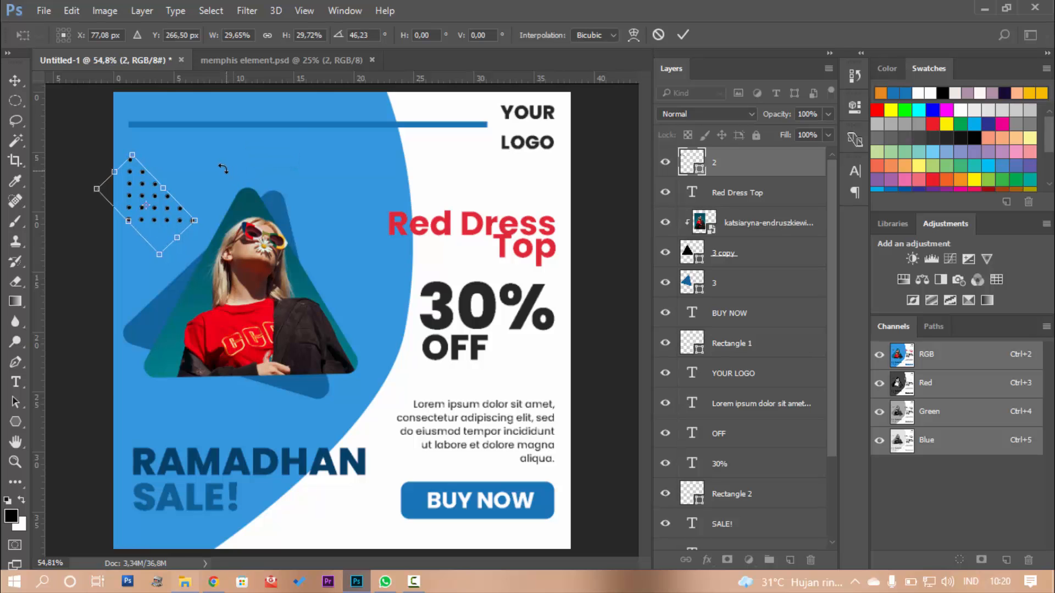
key(Escape)
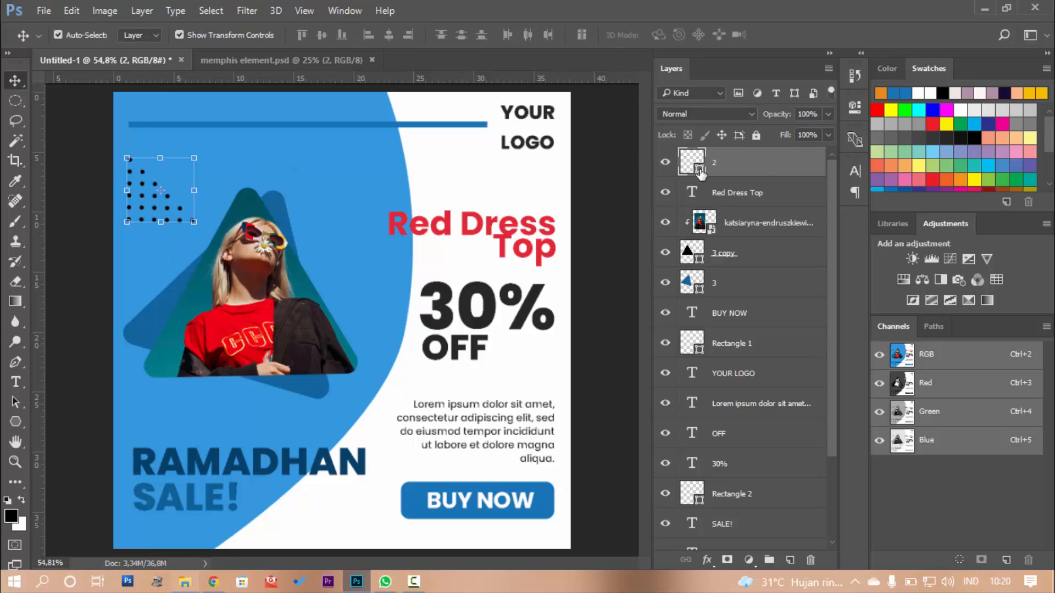
- Recolour the dot pattern white (ffffff)
double_click(700, 172)
drag(529, 186, 382, 104)
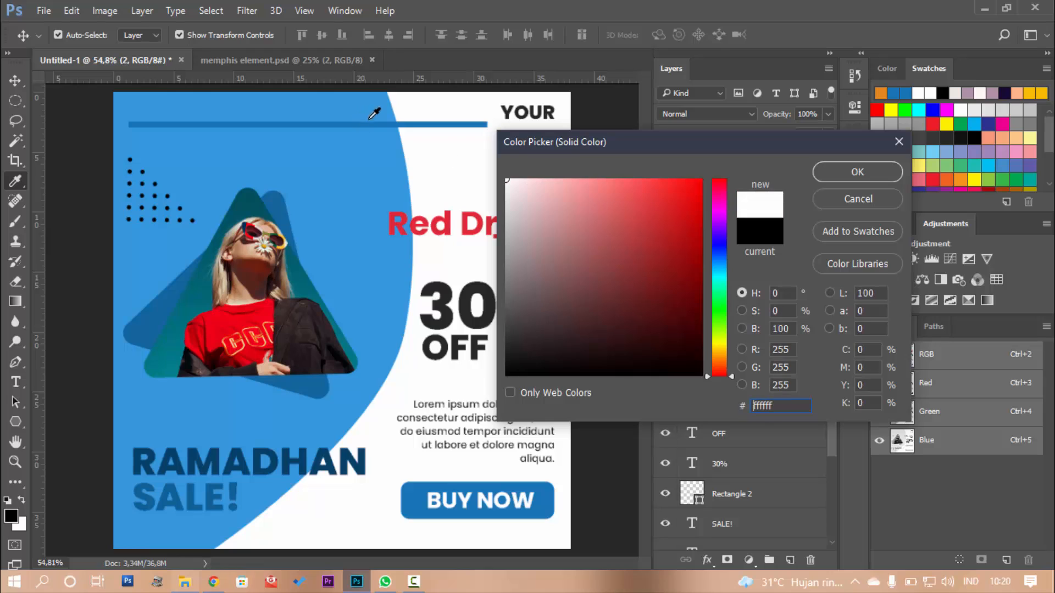
click(864, 178)
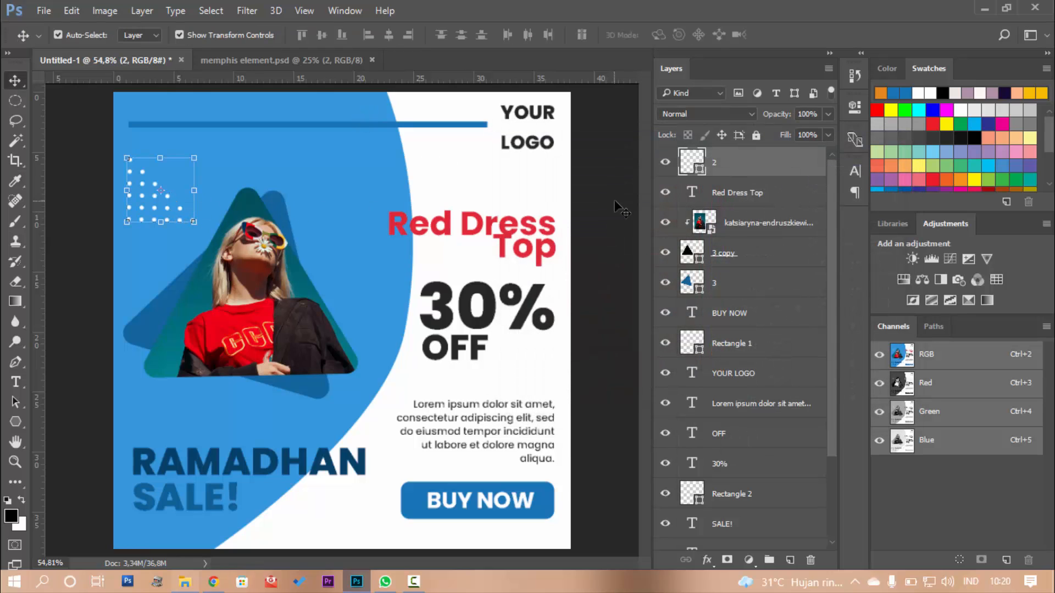
- Duplicate the white dot pattern layer and move the copy to the white area beside the logo text
right_click(761, 154)
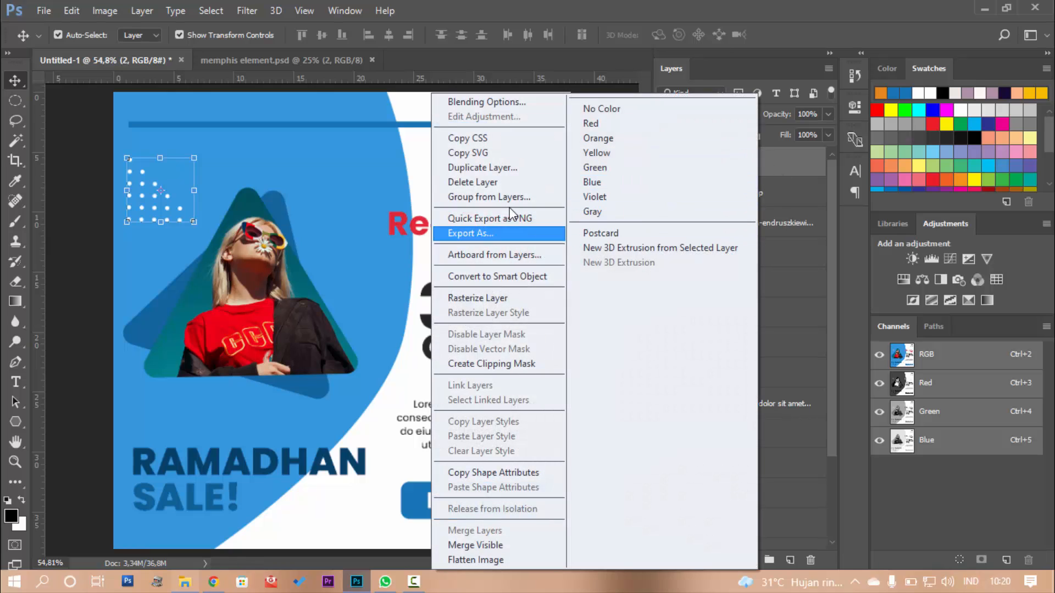
click(498, 172)
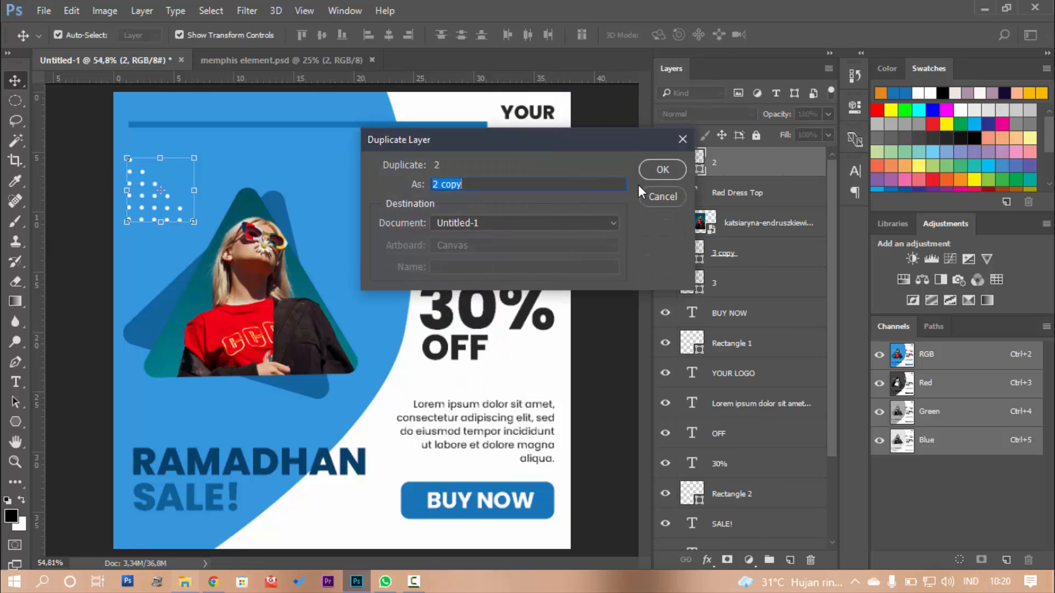
click(661, 171)
drag(174, 202, 310, 208)
click(180, 208)
drag(180, 209, 450, 202)
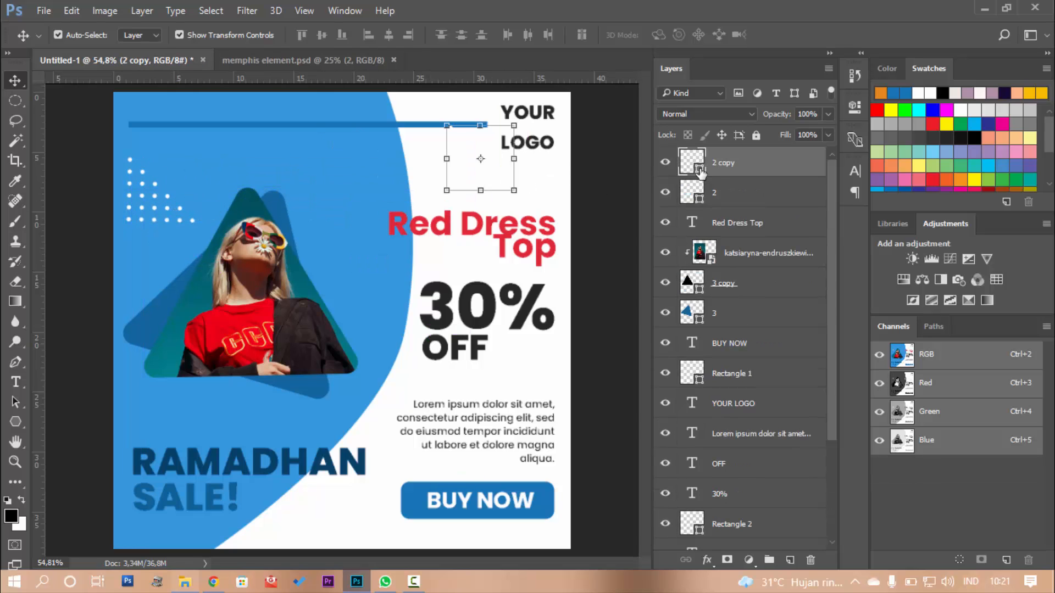
- Recolour the copied dot pattern with the background blue 3297dd
double_click(700, 172)
click(330, 216)
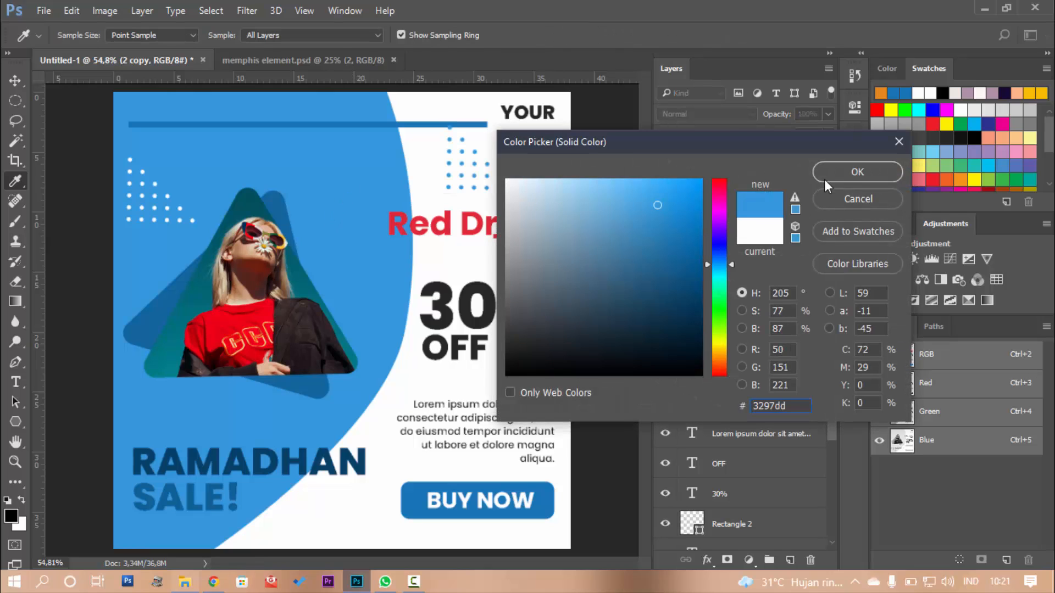
click(862, 177)
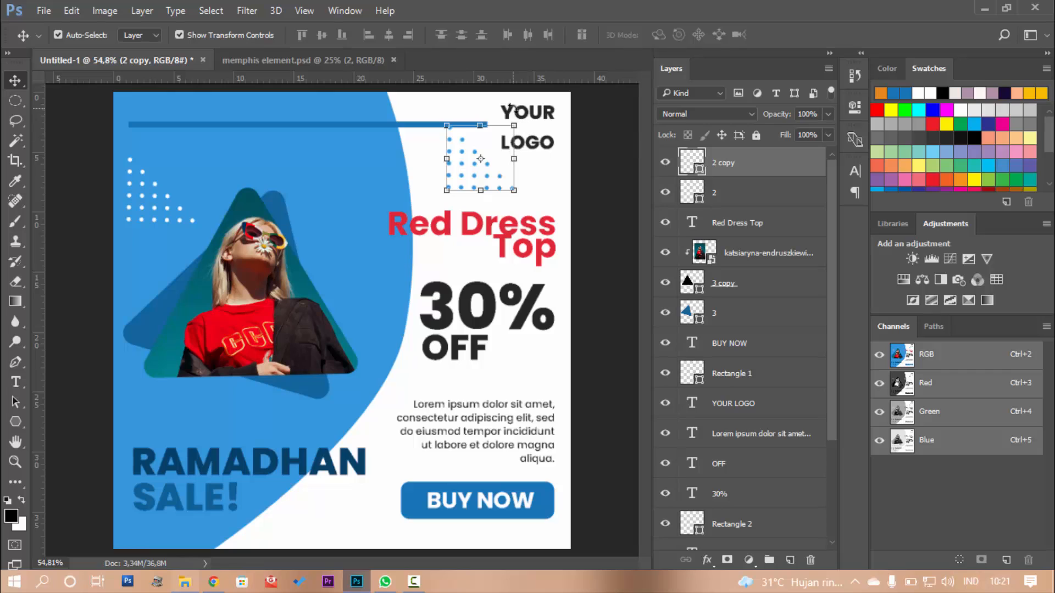
- Scale the blue dot pattern to about 53%, rotate it about 92° and place it right of OFF above the paragraph
drag(514, 126, 529, 264)
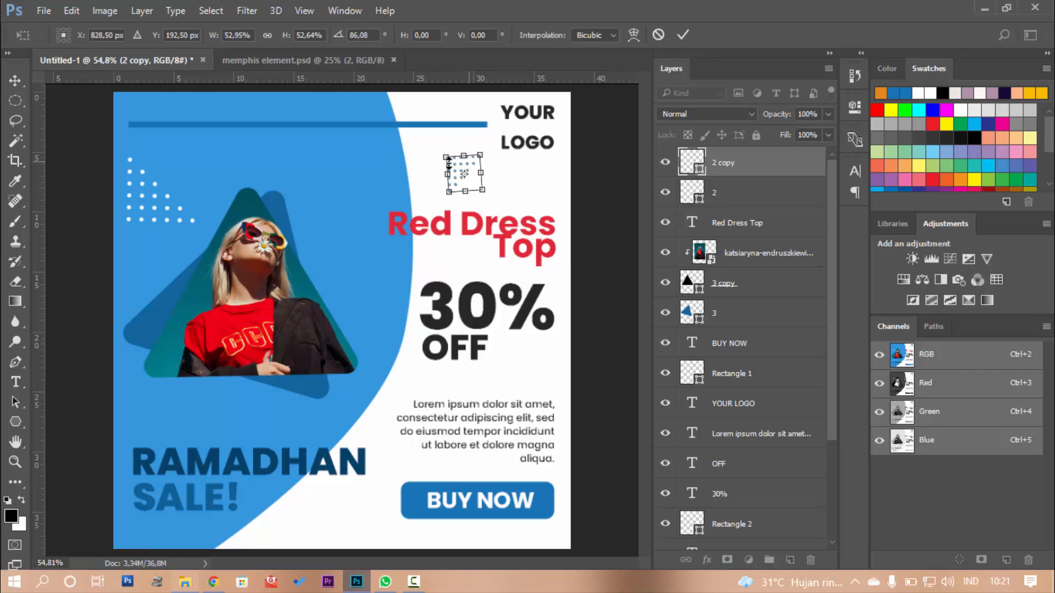
drag(449, 163, 561, 344)
key(ctrl+z)
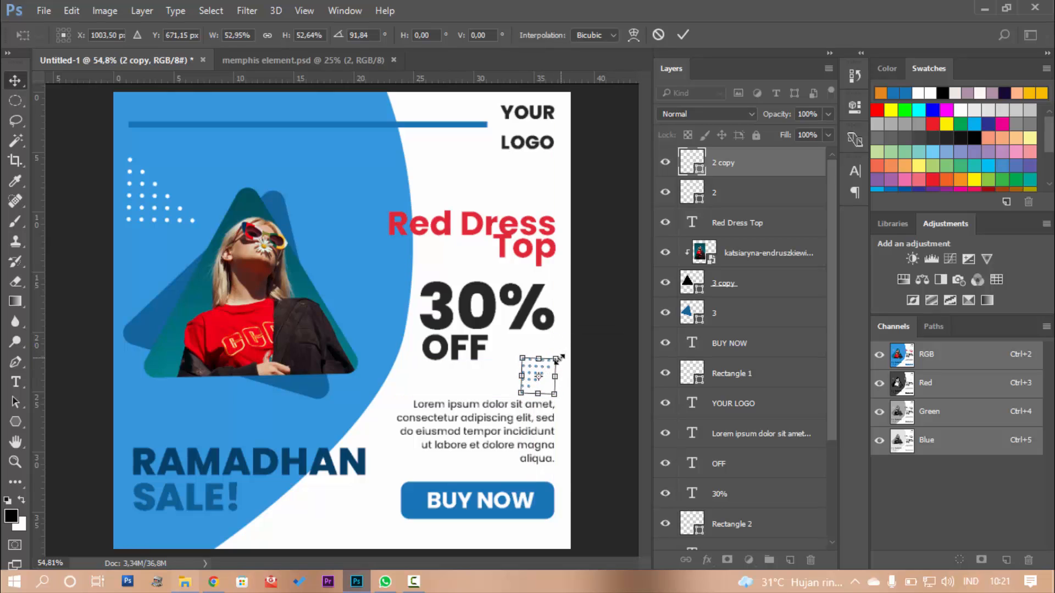
key(Return)
- Move the blue dot pattern slightly up beside OFF, to about X 998.5 px, Y 644.5 px, and rotate it about -1.9°
click(540, 378)
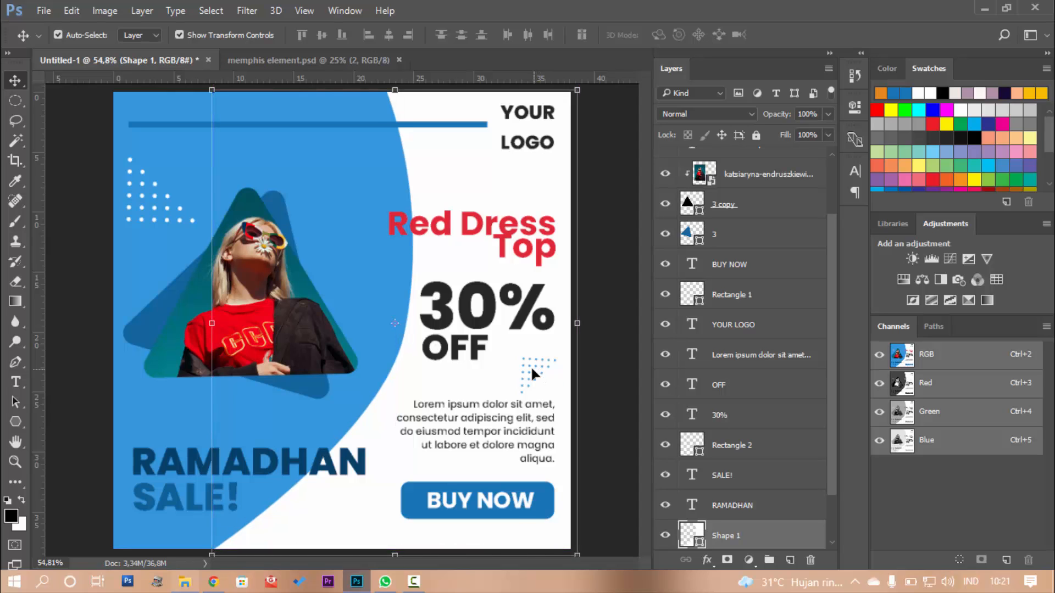
scroll(720, 209, up, 2)
click(713, 190)
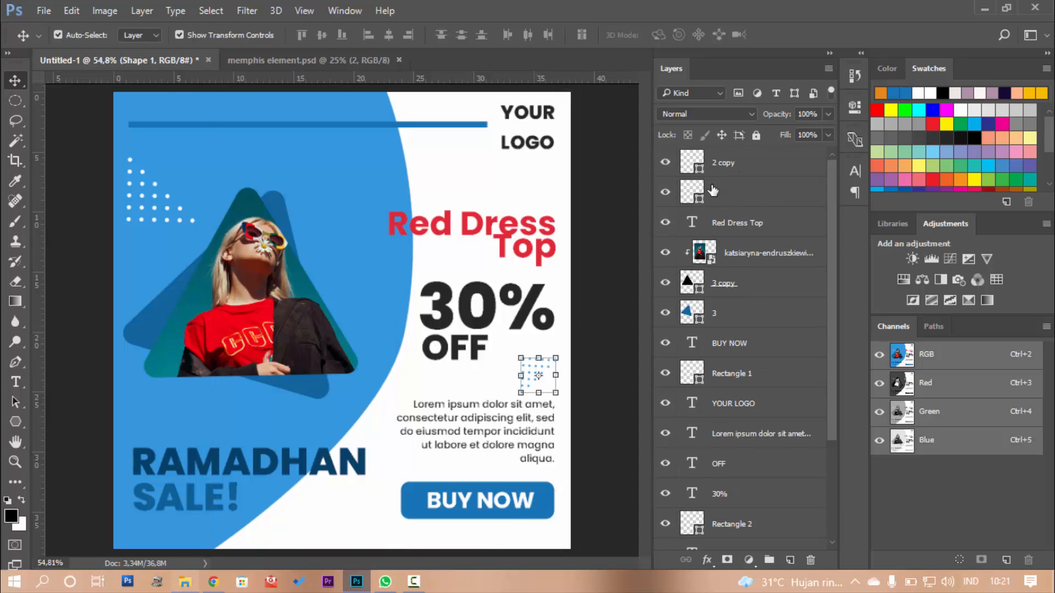
click(555, 357)
drag(547, 362, 571, 334)
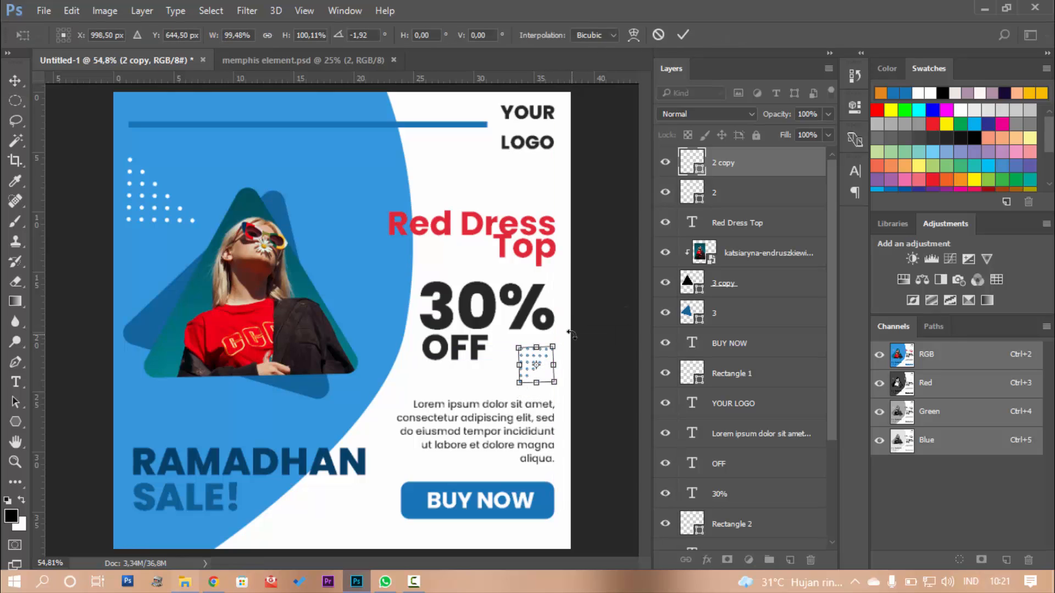
key(Return)
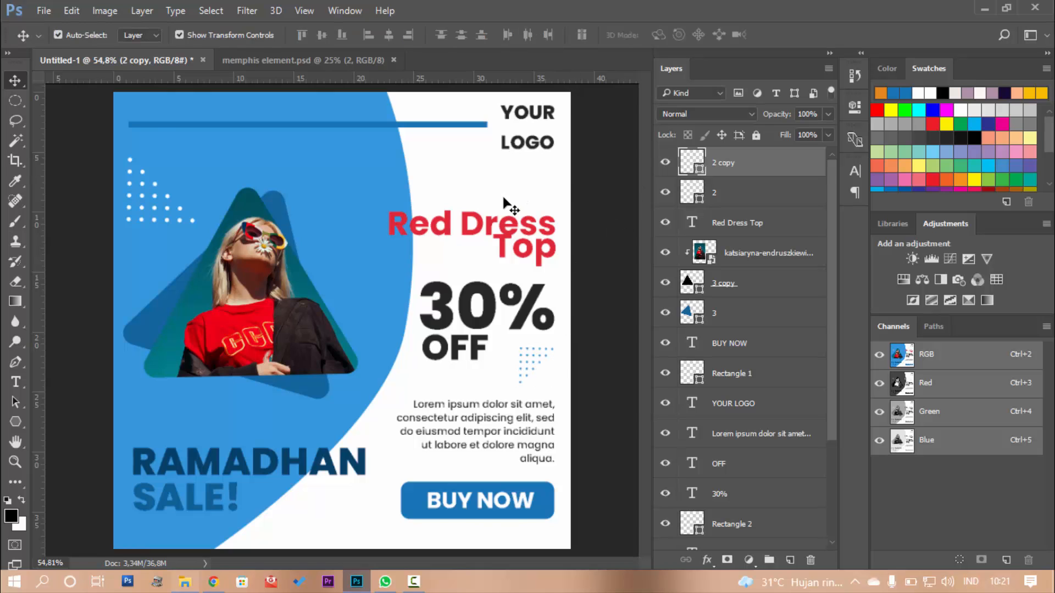
click(503, 197)
scroll(502, 199, up, 2)
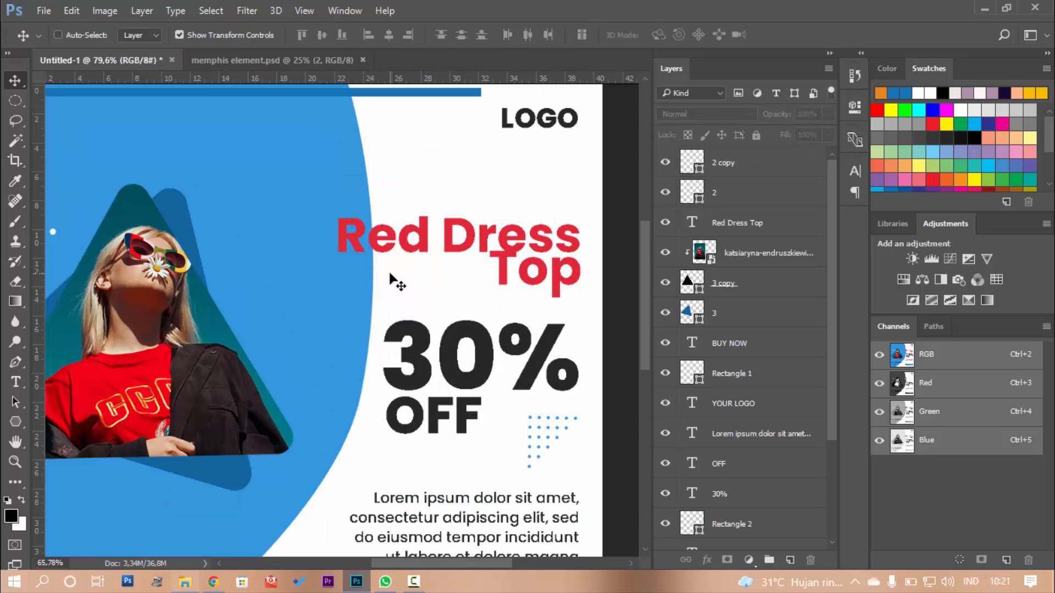
scroll(393, 281, down, 2)
scroll(470, 285, down, 4)
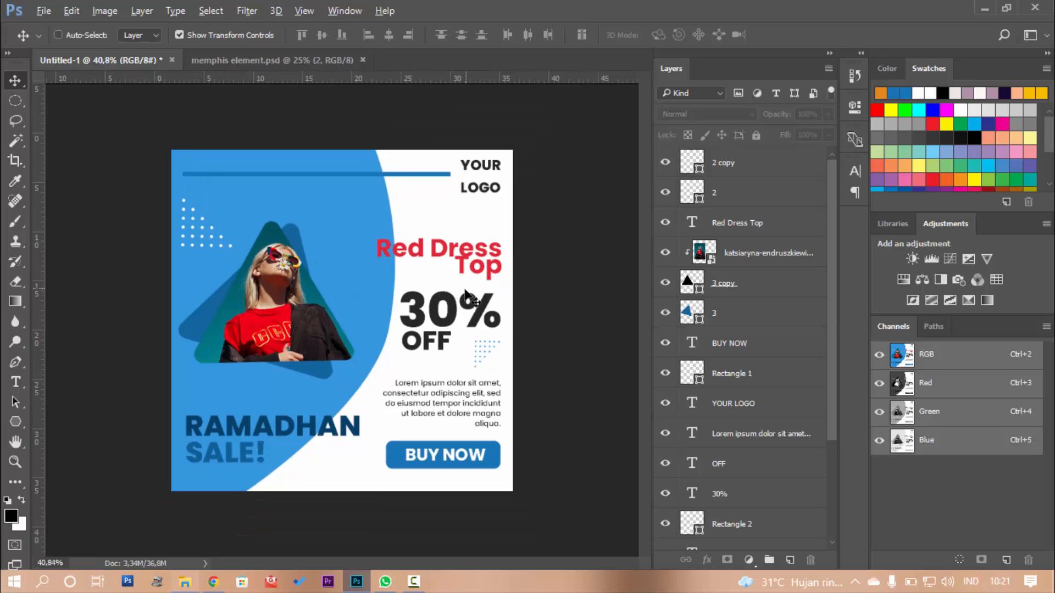
scroll(312, 410, up, 4)
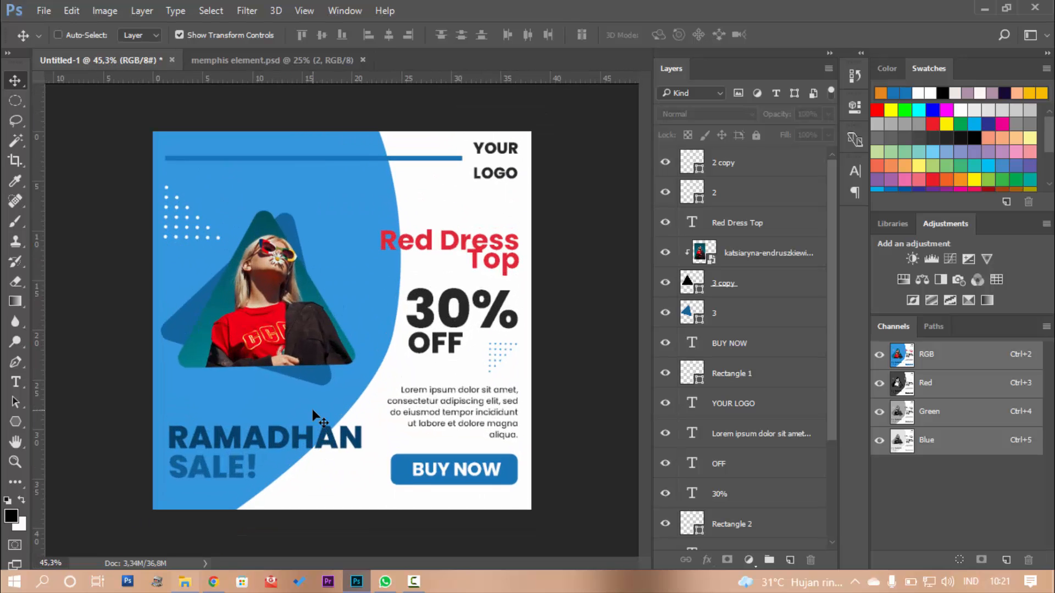
key(ctrl)
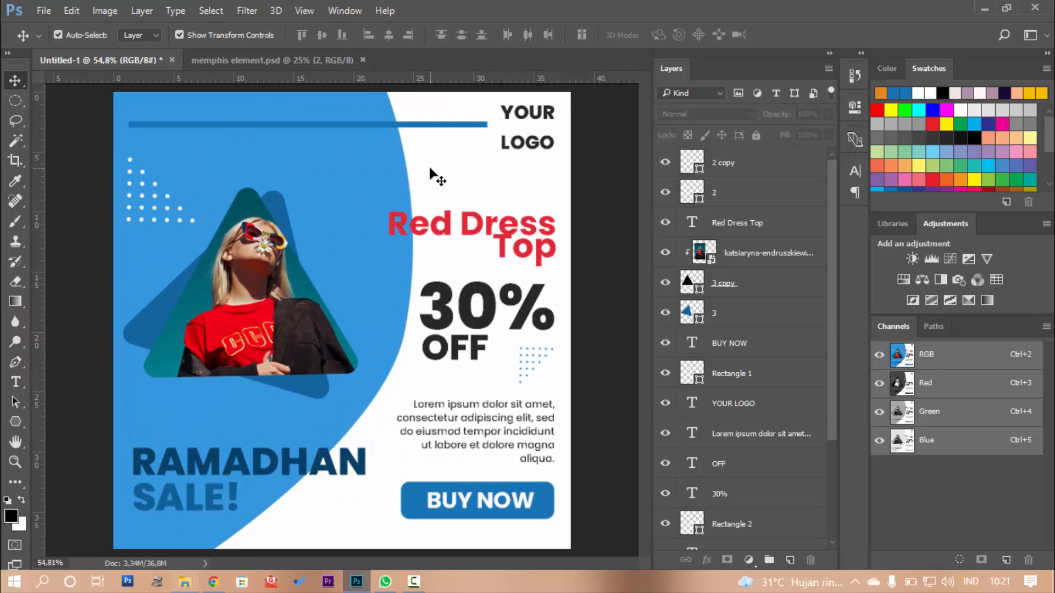
- Set the Pen tool's shape fill to a darker shade of the background blue, undoing the recolouring of the white Shape 1
click(437, 176)
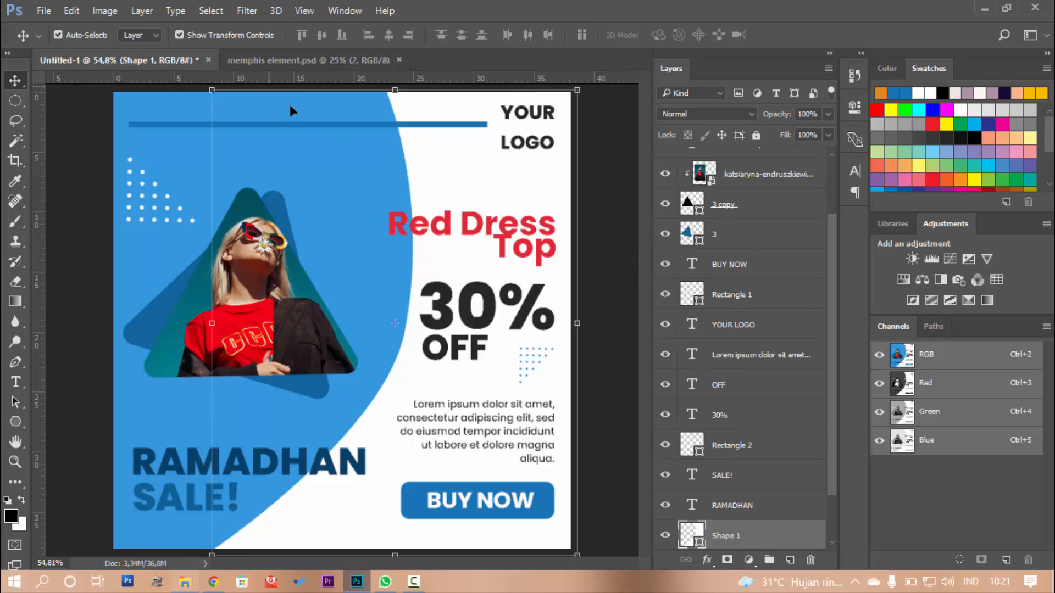
scroll(787, 433, down, 2)
click(758, 507)
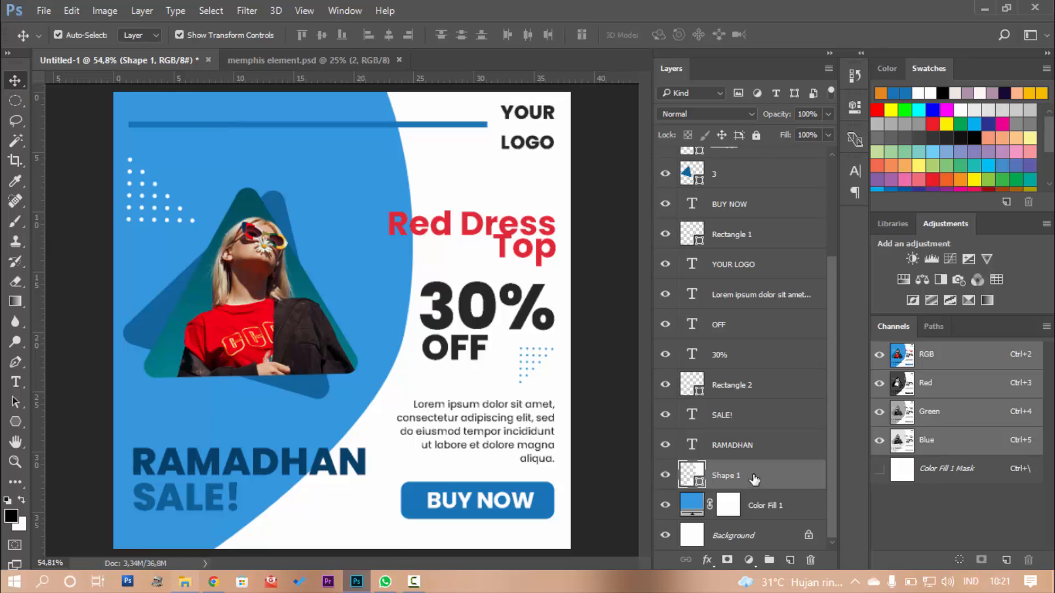
click(751, 480)
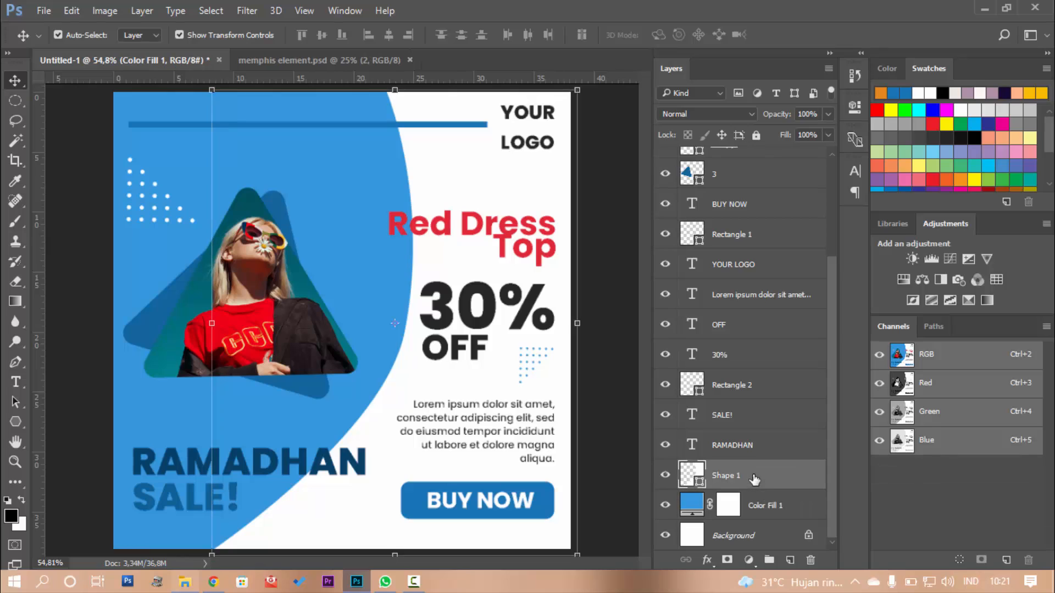
click(17, 362)
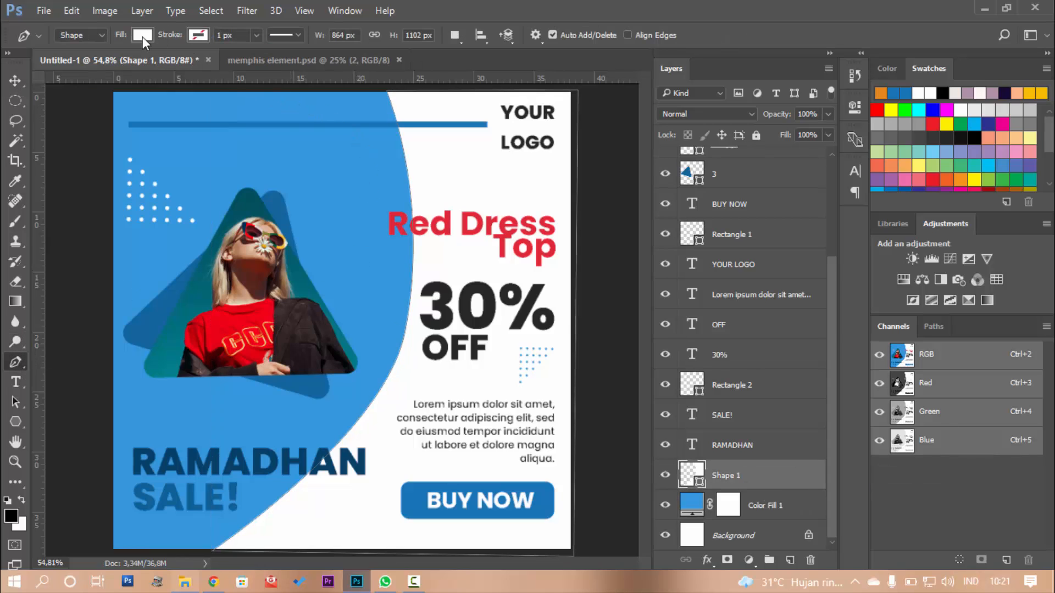
click(143, 37)
click(216, 64)
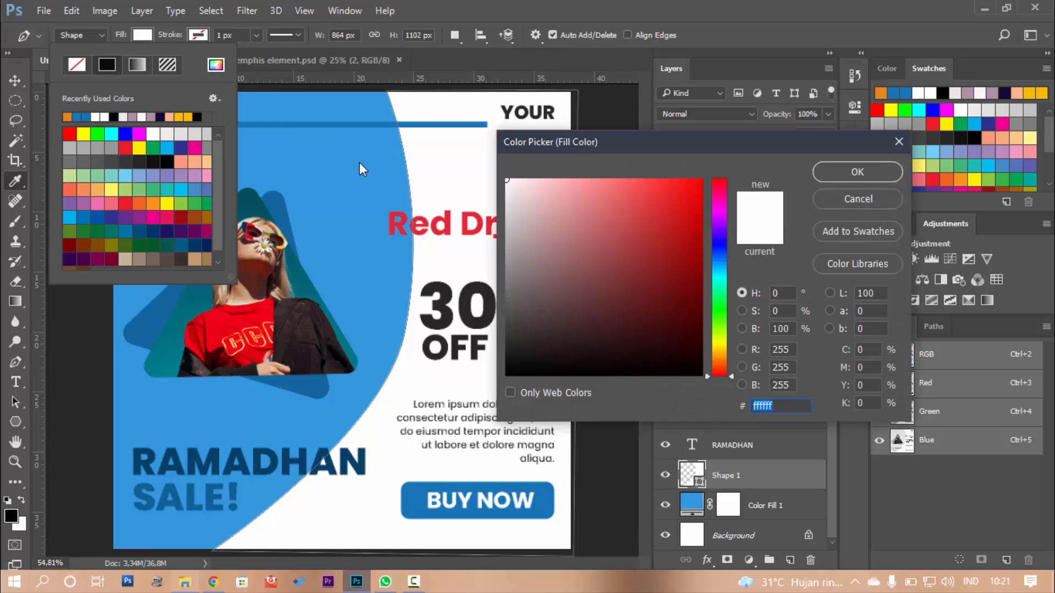
click(363, 160)
drag(680, 229, 683, 232)
click(830, 175)
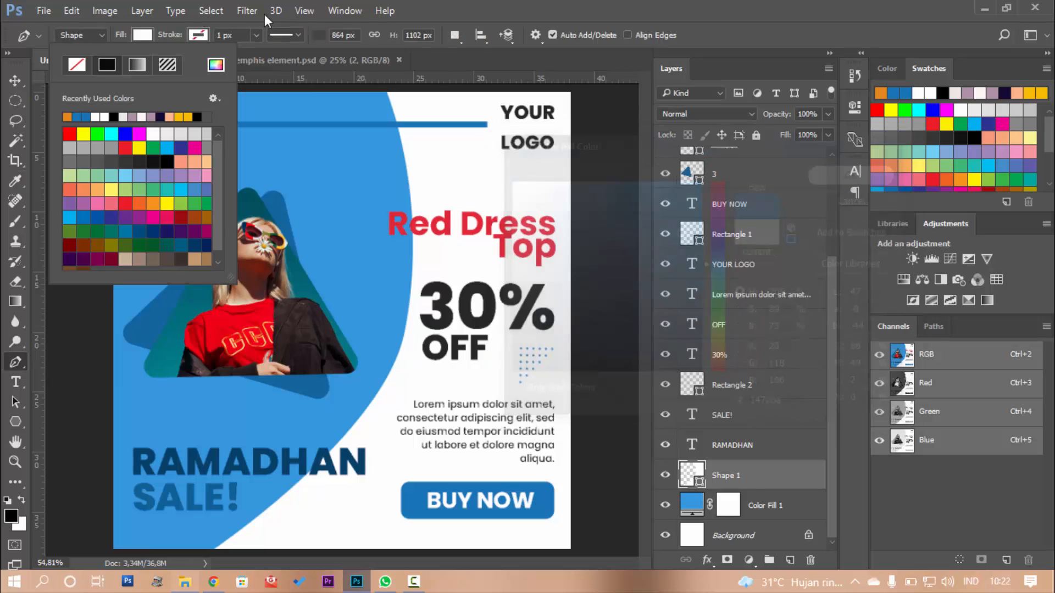
click(138, 34)
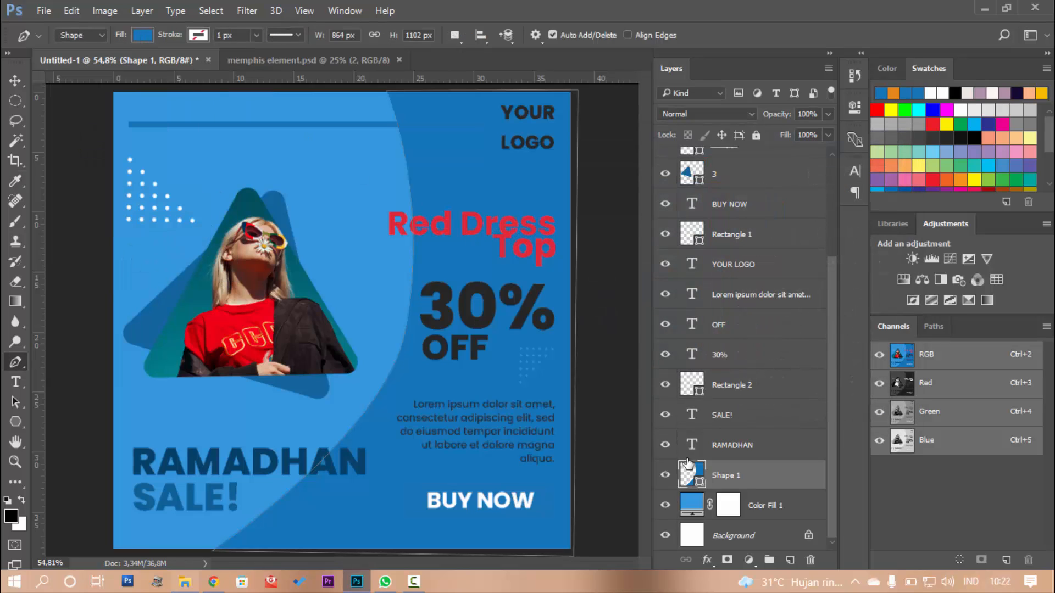
key(ctrl+z)
- Draw a closed, curved darker-blue band about 346 × 803 px along the white shape's edge, placed directly above the Color Fill 1 layer
click(777, 505)
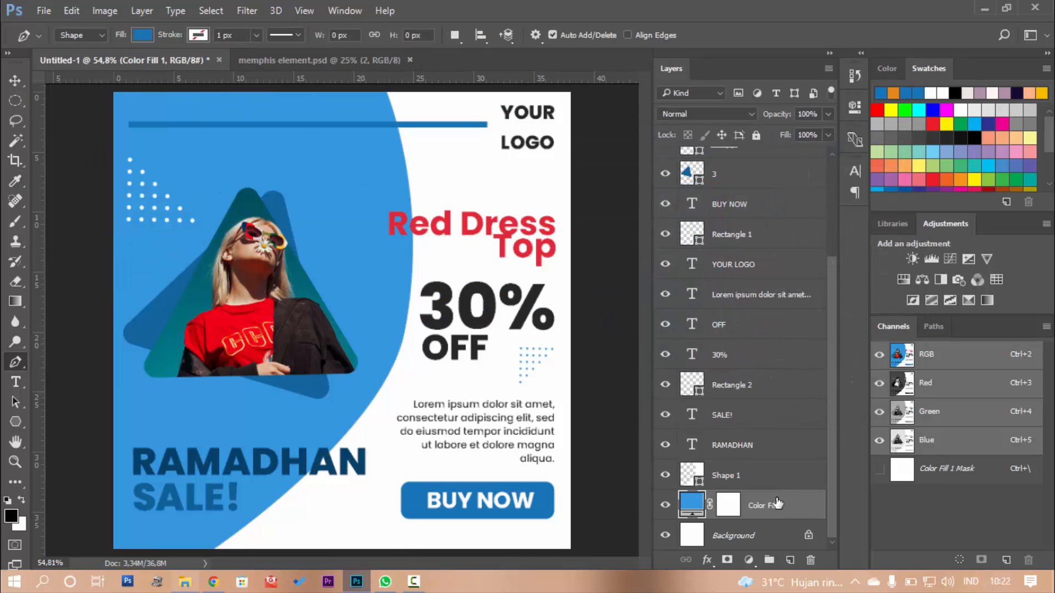
click(299, 92)
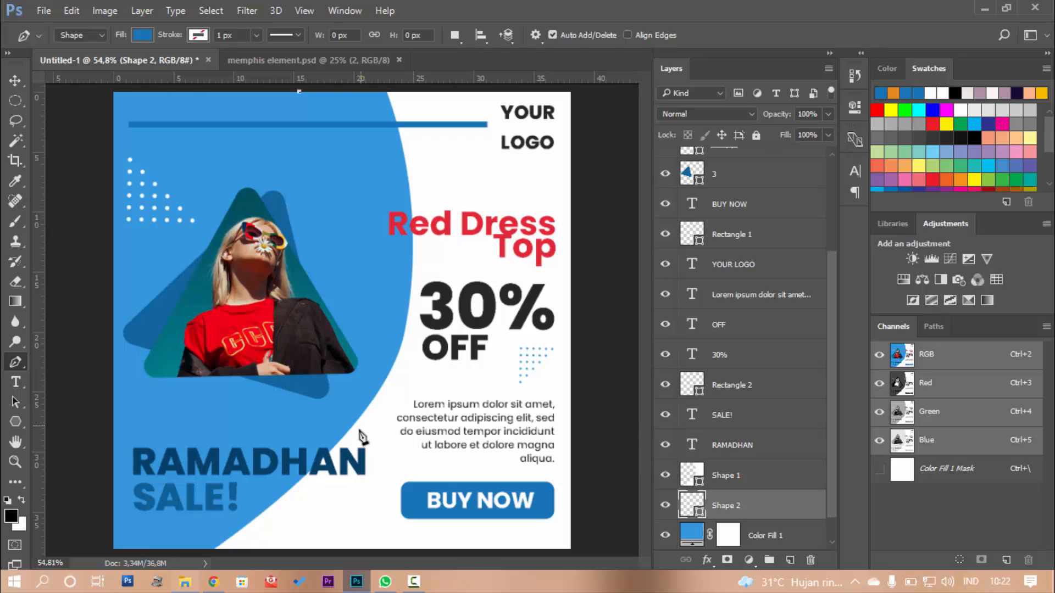
drag(361, 426, 275, 556)
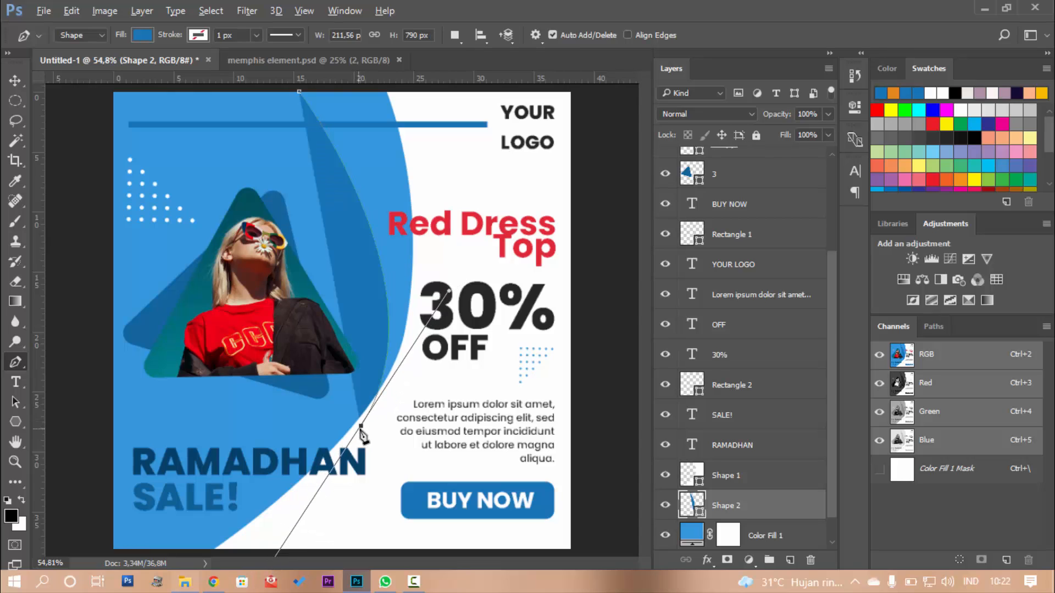
drag(444, 218, 432, 155)
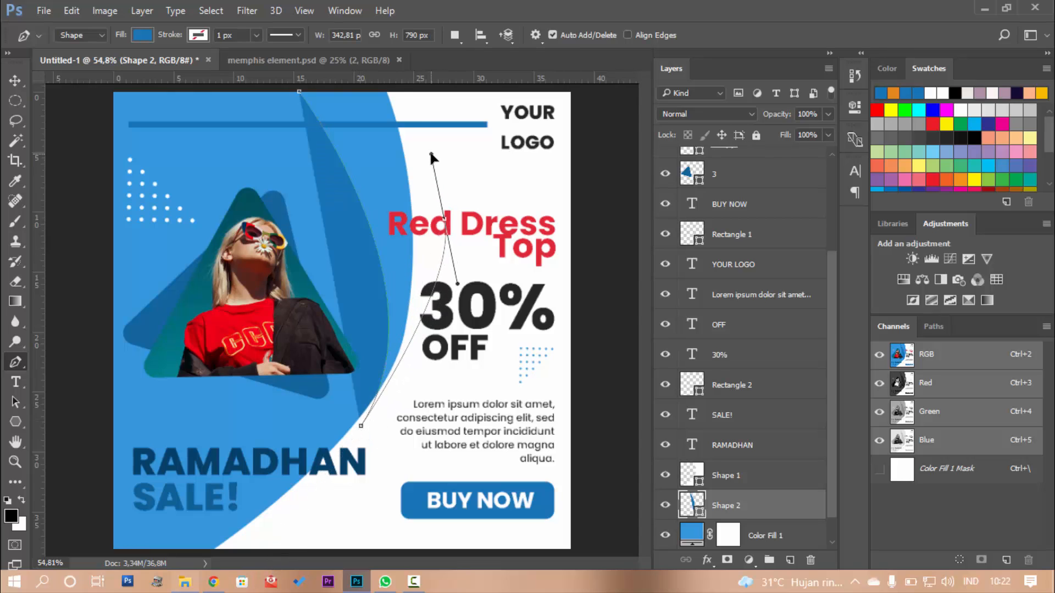
click(397, 87)
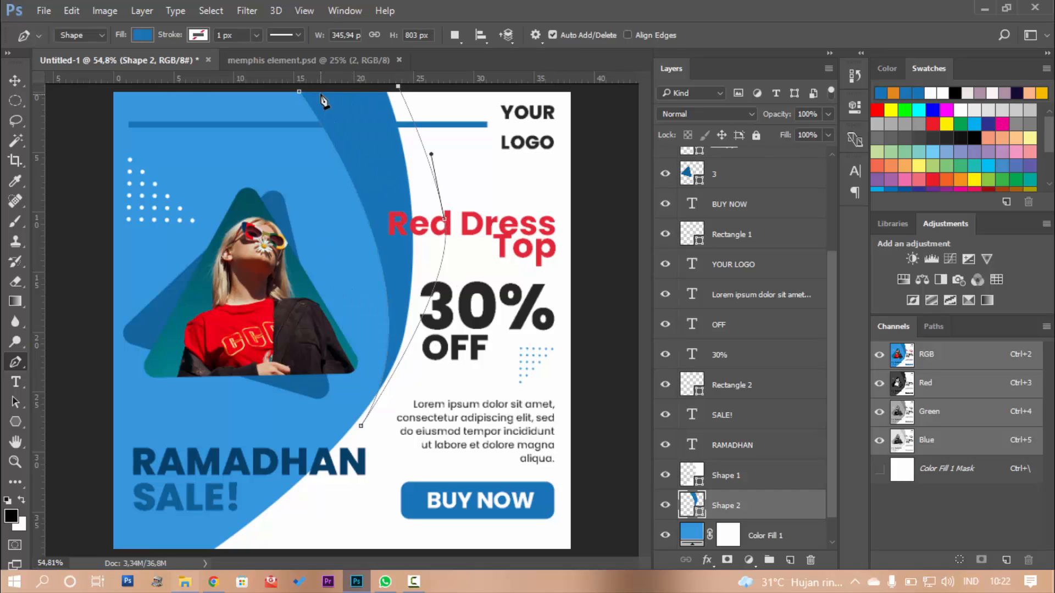
click(299, 92)
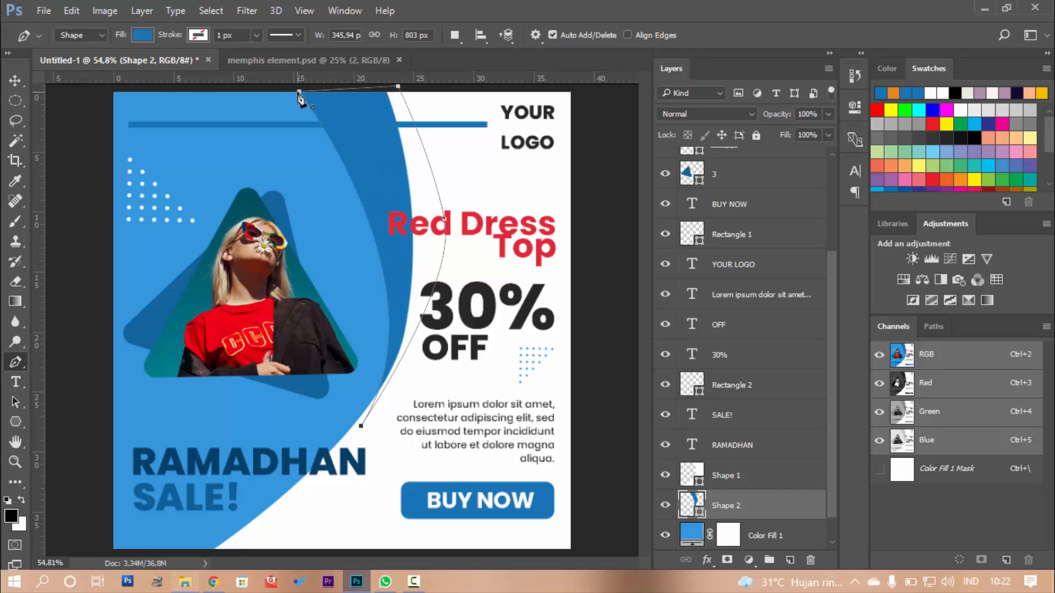
key(v)
click(80, 106)
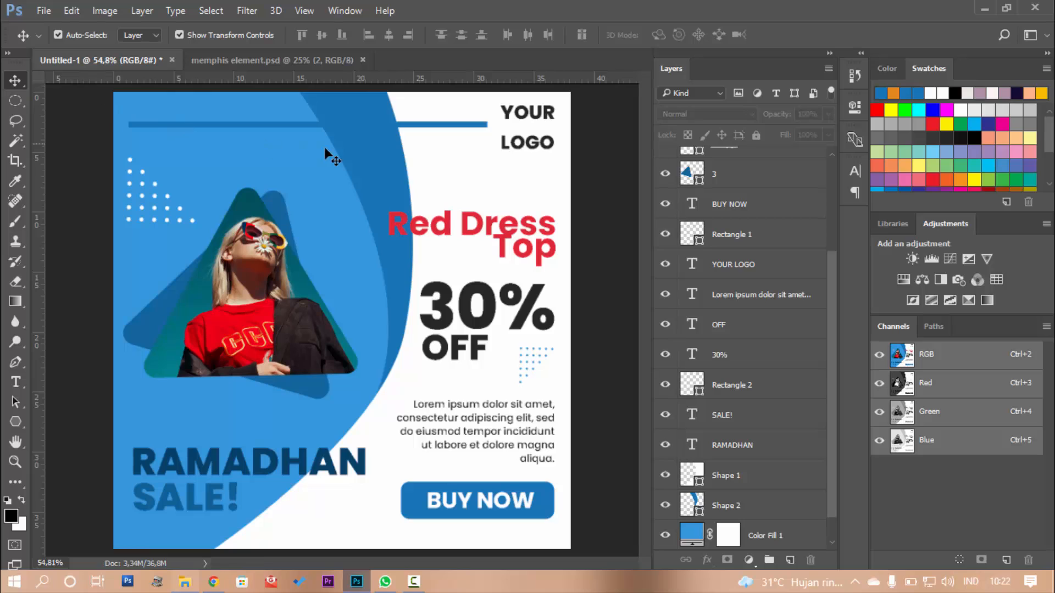
- Scale down the Red Dress Top text so it sits entirely on the white area, above 30%
click(471, 221)
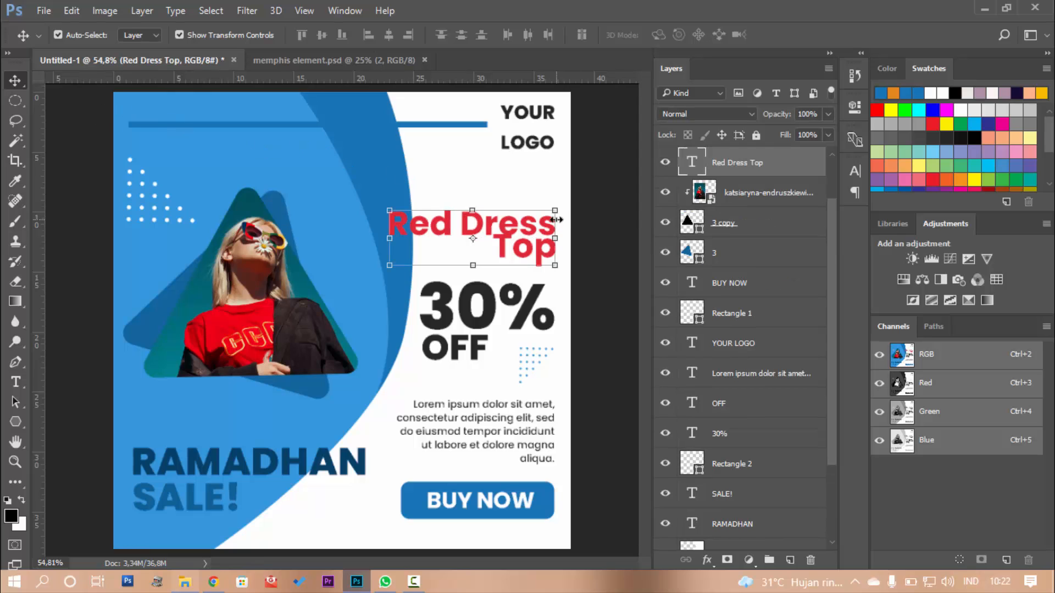
drag(556, 211, 529, 235)
key(Return)
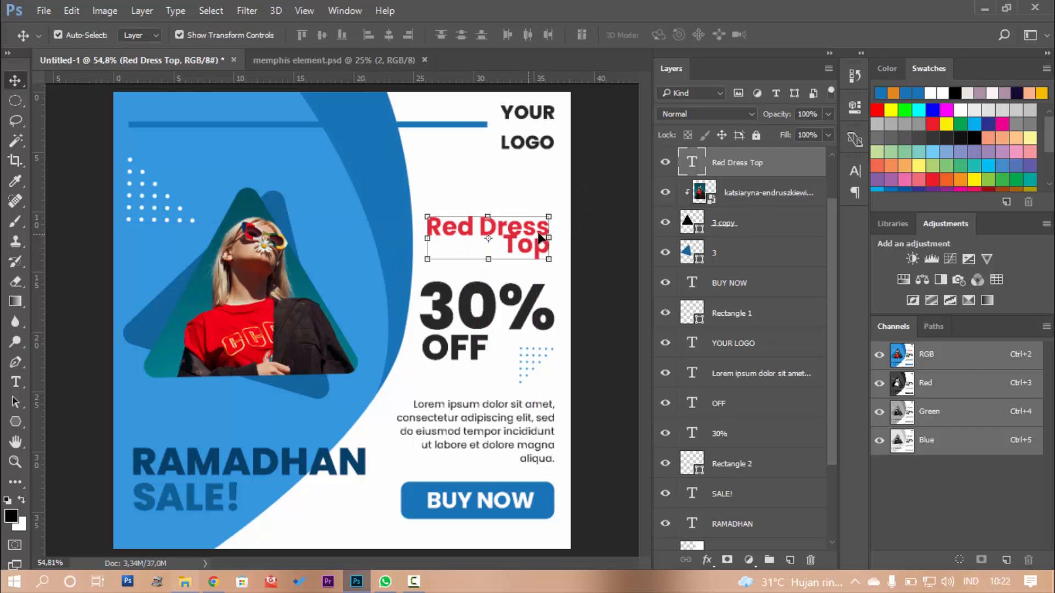
click(595, 290)
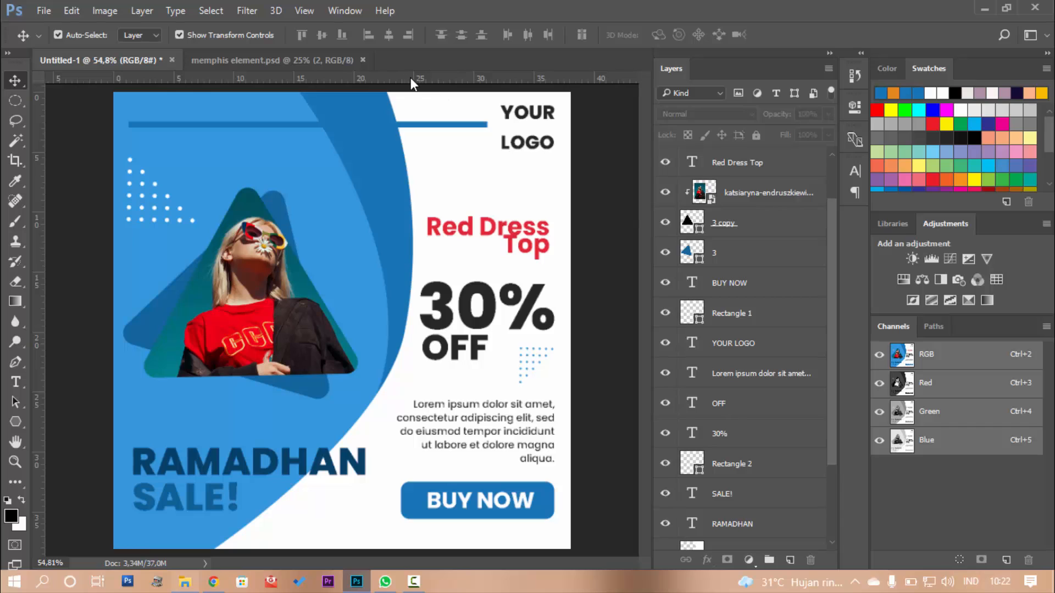
- Copy the plus shape from memphis element.psd into the post, shrink it to about half size and tilt it above the triangle's right side
click(309, 61)
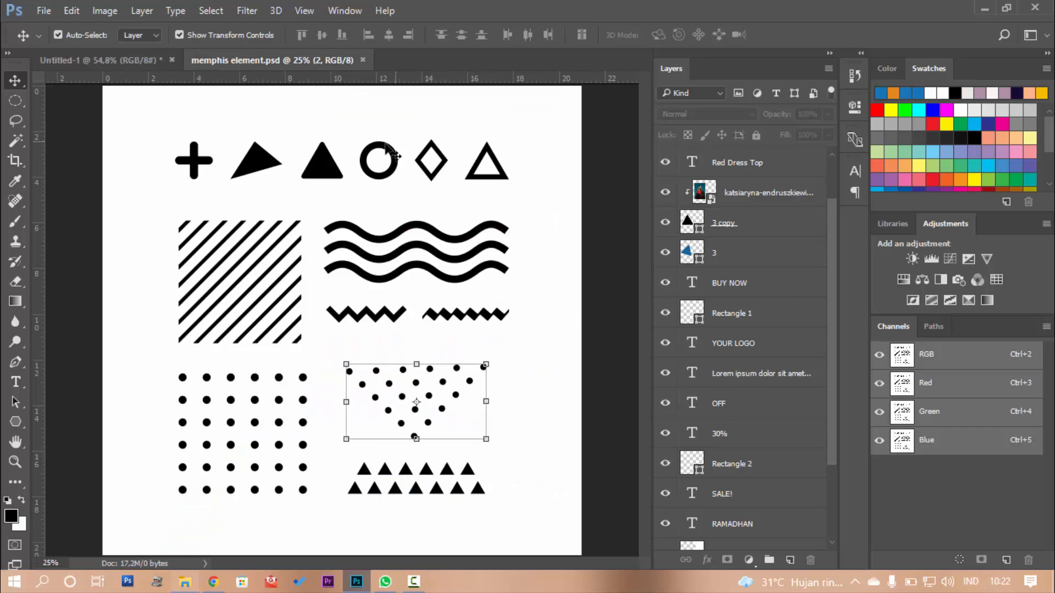
click(205, 160)
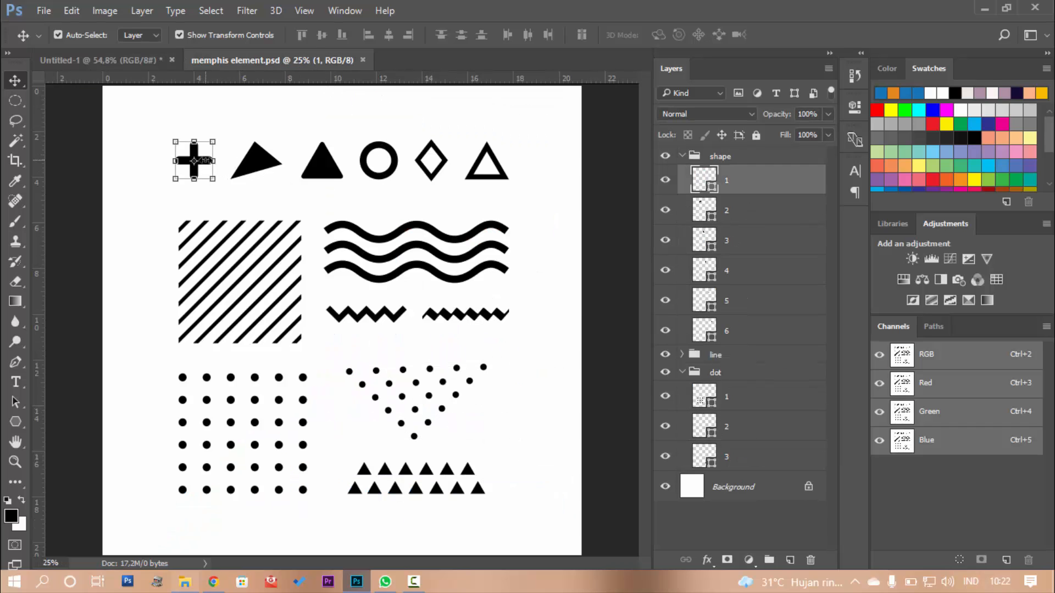
scroll(181, 143, up, 1)
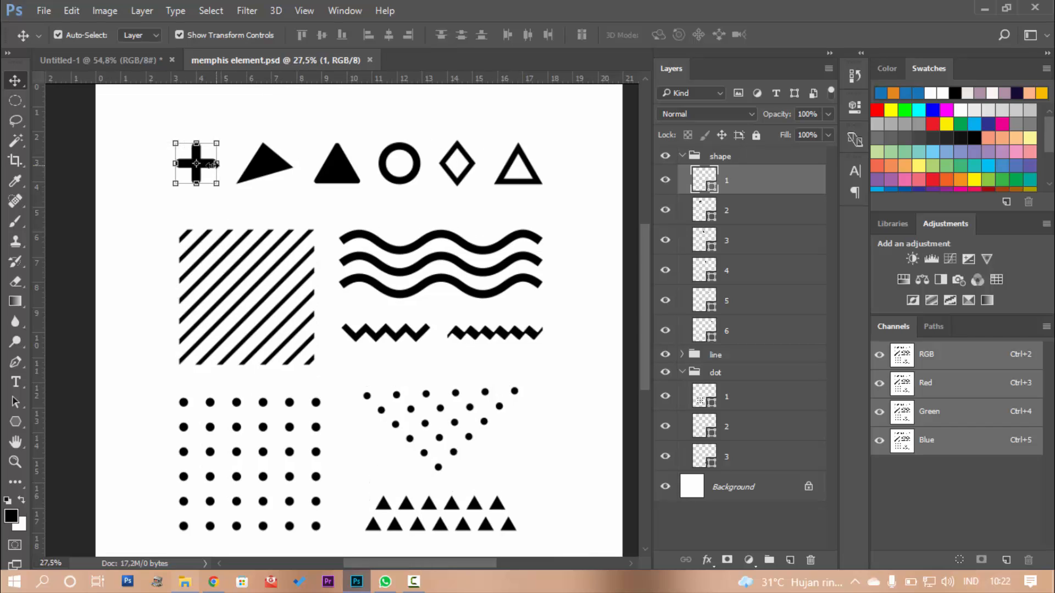
drag(209, 166, 375, 166)
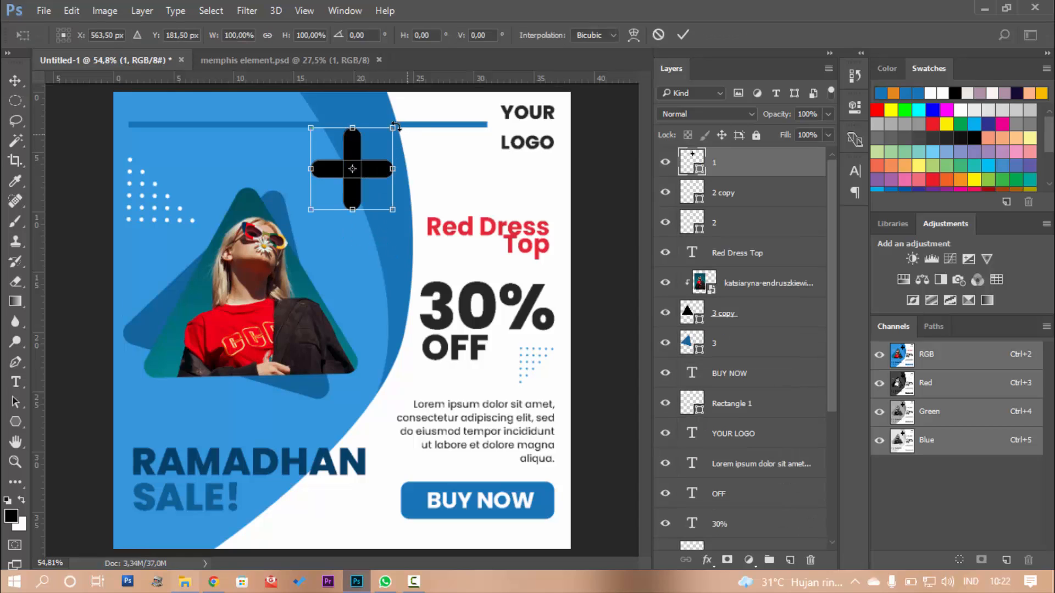
drag(398, 123, 381, 160)
key(Return)
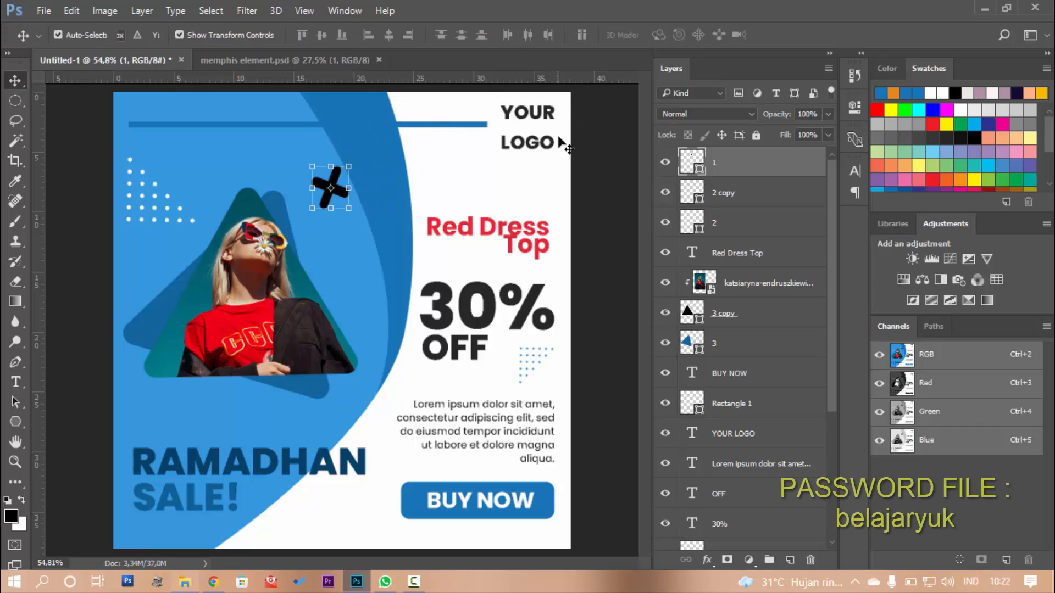
- Recolour the plus shape white (ffffff), sampled from the white area of the post
double_click(699, 171)
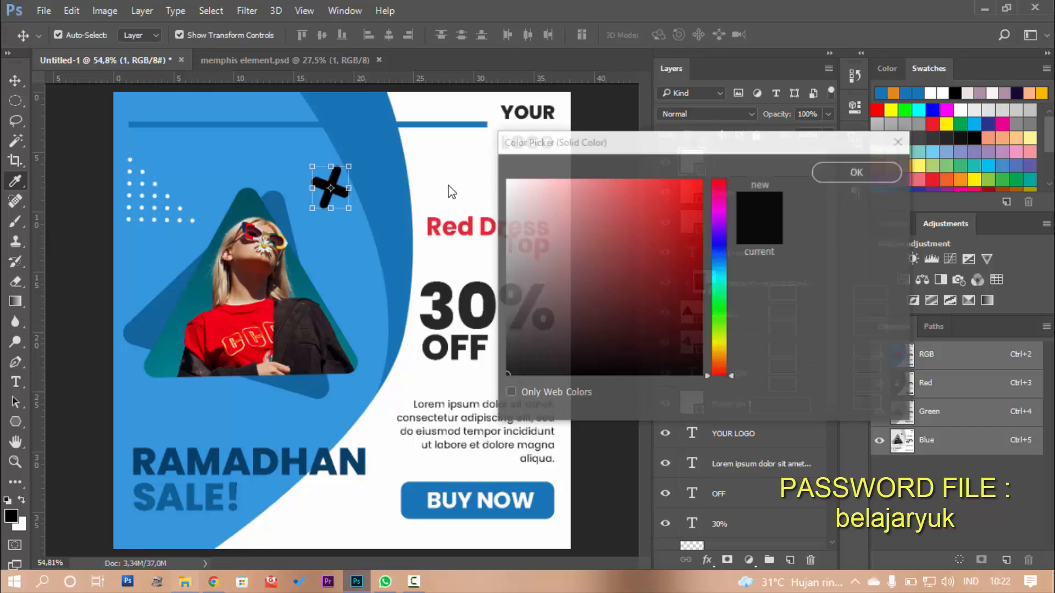
click(457, 181)
click(856, 179)
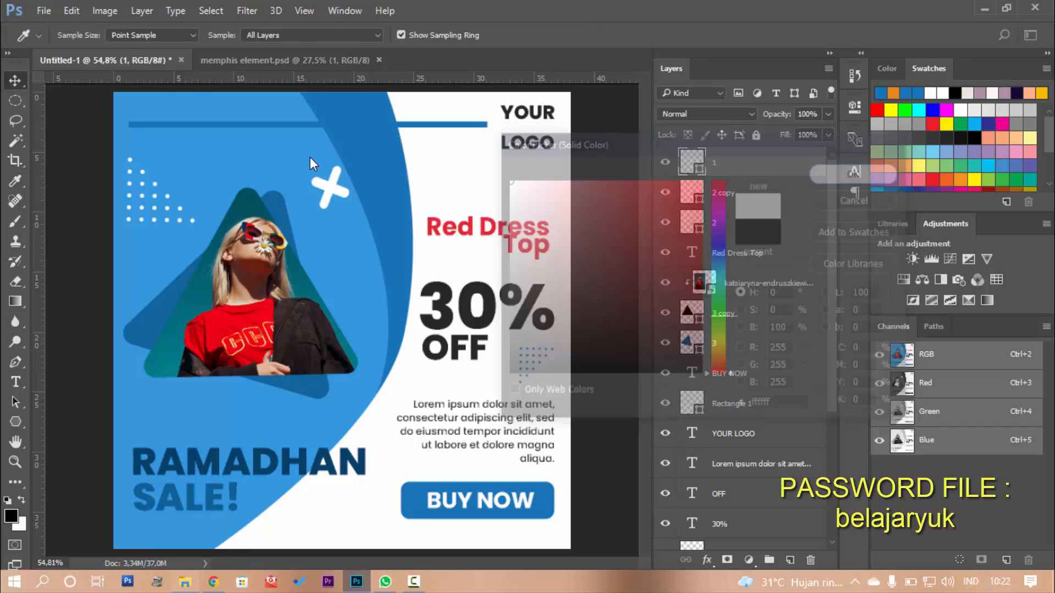
- Scale the white plus shape to about 79% × 77% and rotate it about 3.5°
scroll(348, 165, up, 5)
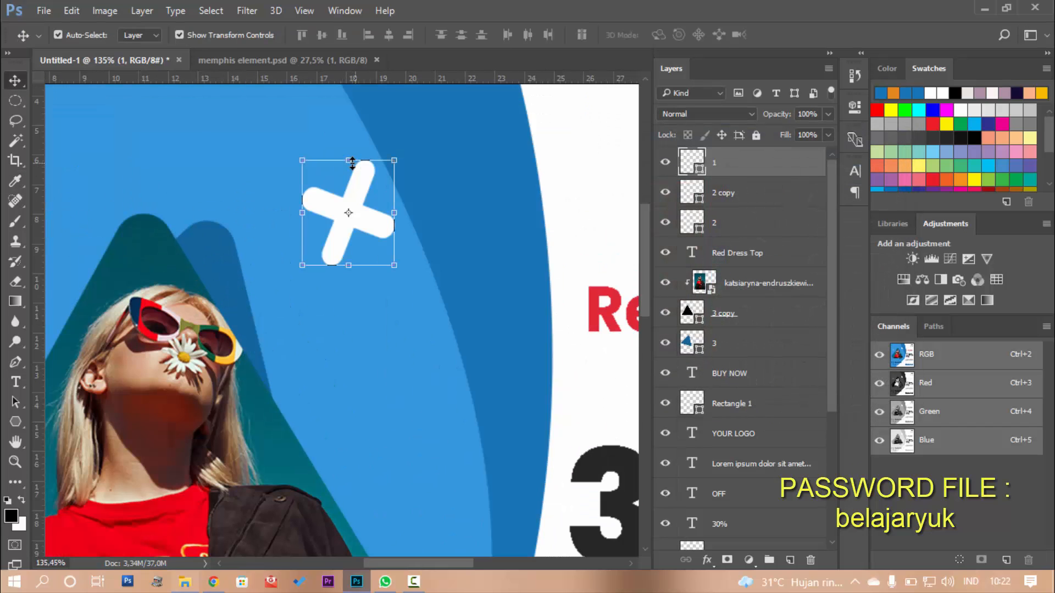
drag(349, 165, 379, 190)
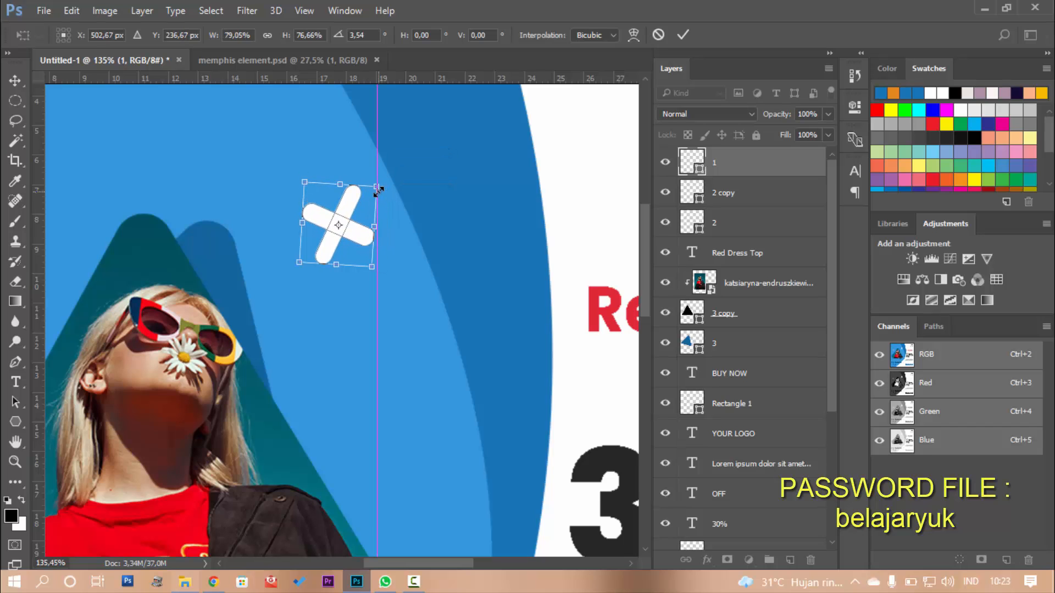
key(Return)
key(ctrl+0)
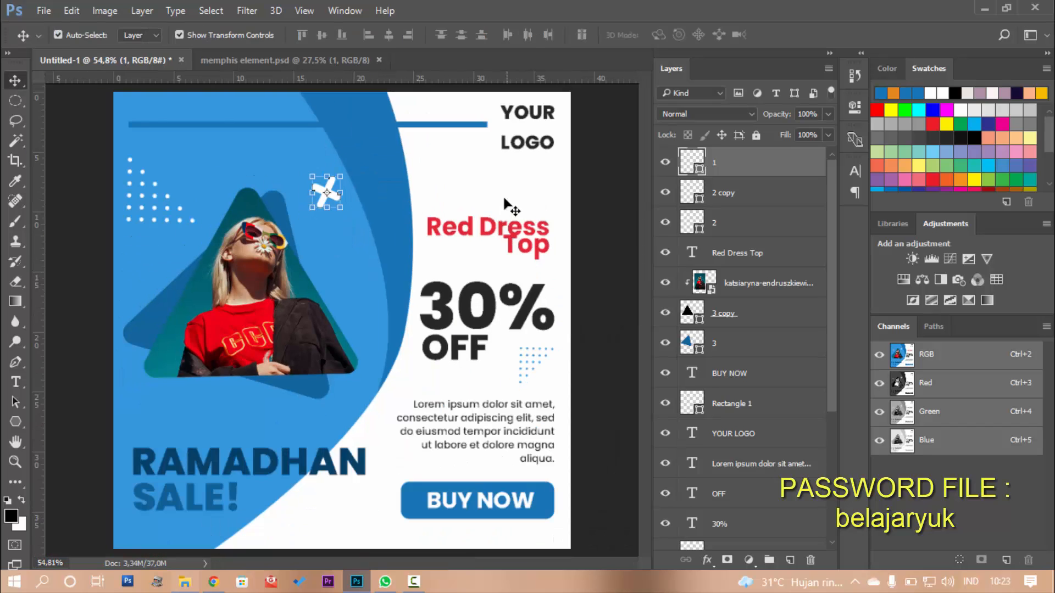
- Duplicate the white plus shape and place the copy on the blue area just above the R of RAMADHAN
click(623, 179)
click(328, 193)
scroll(325, 192, up, 2)
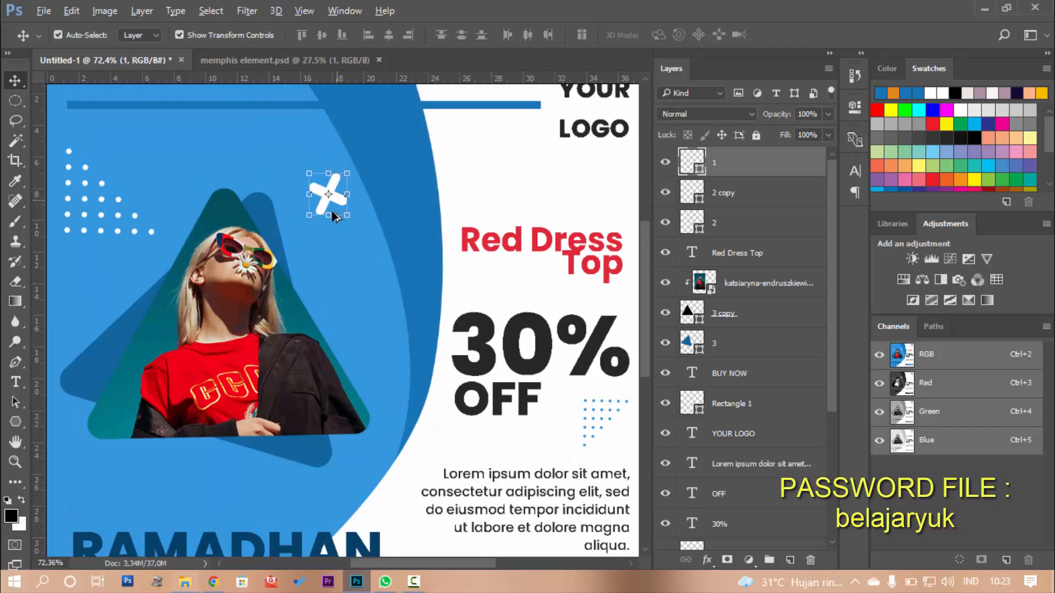
drag(335, 216, 107, 492)
scroll(404, 314, down, 2)
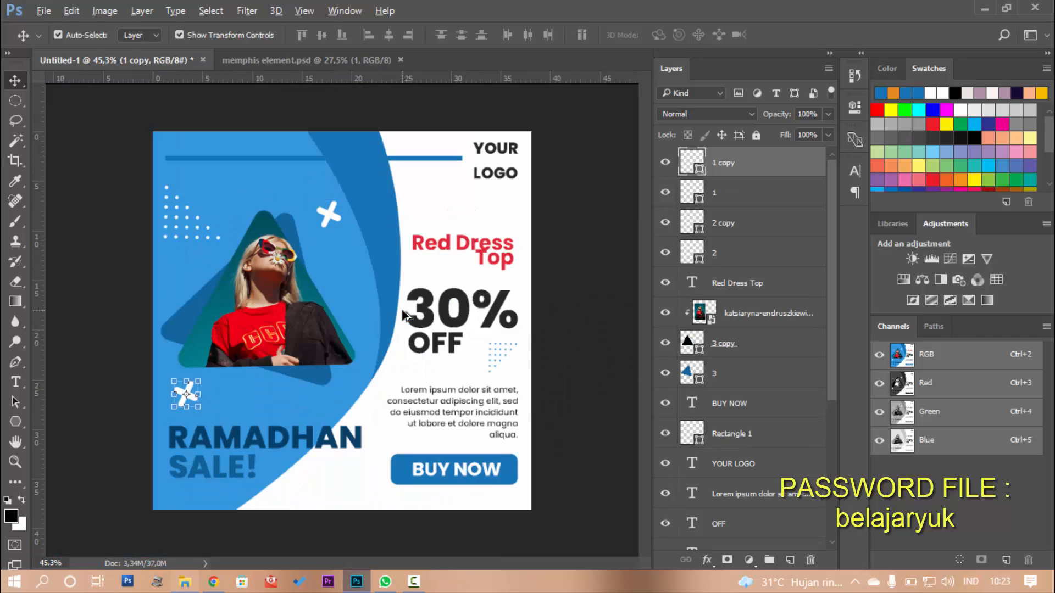
scroll(404, 315, up, 1)
click(566, 257)
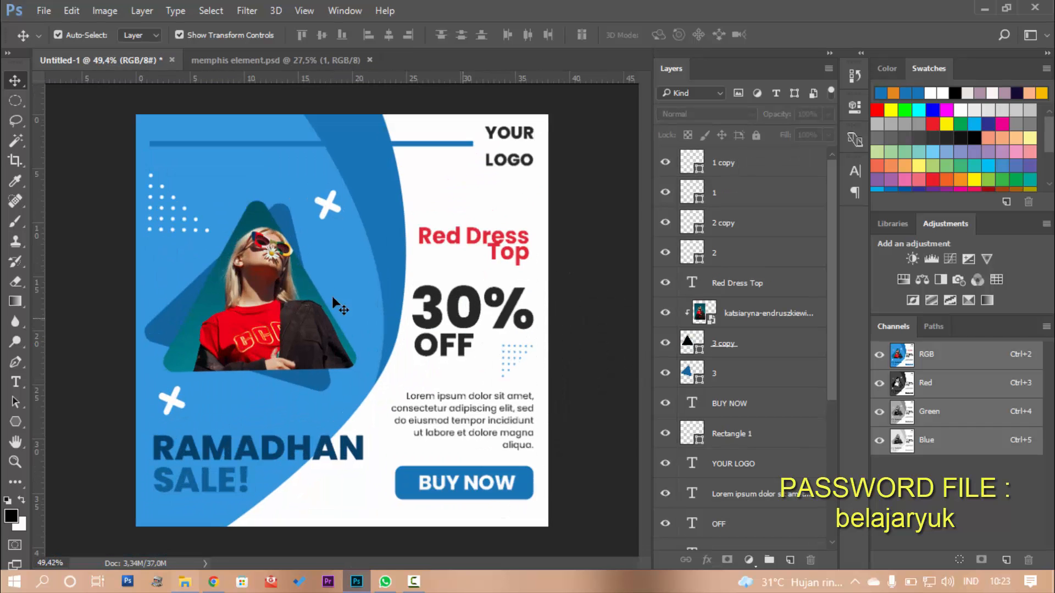
scroll(333, 300, down, 4)
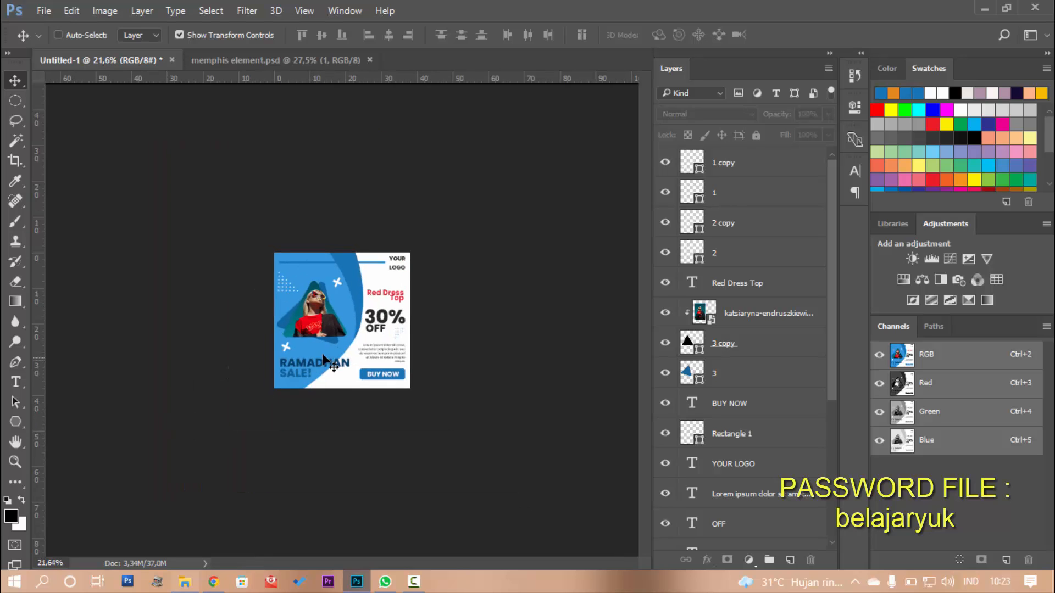
scroll(324, 359, up, 4)
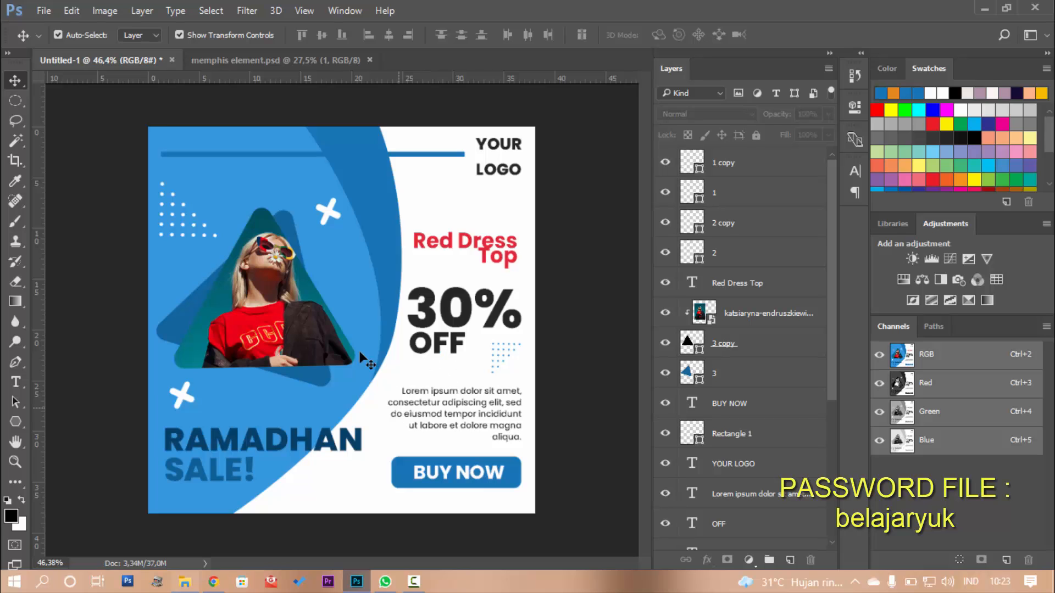
click(42, 11)
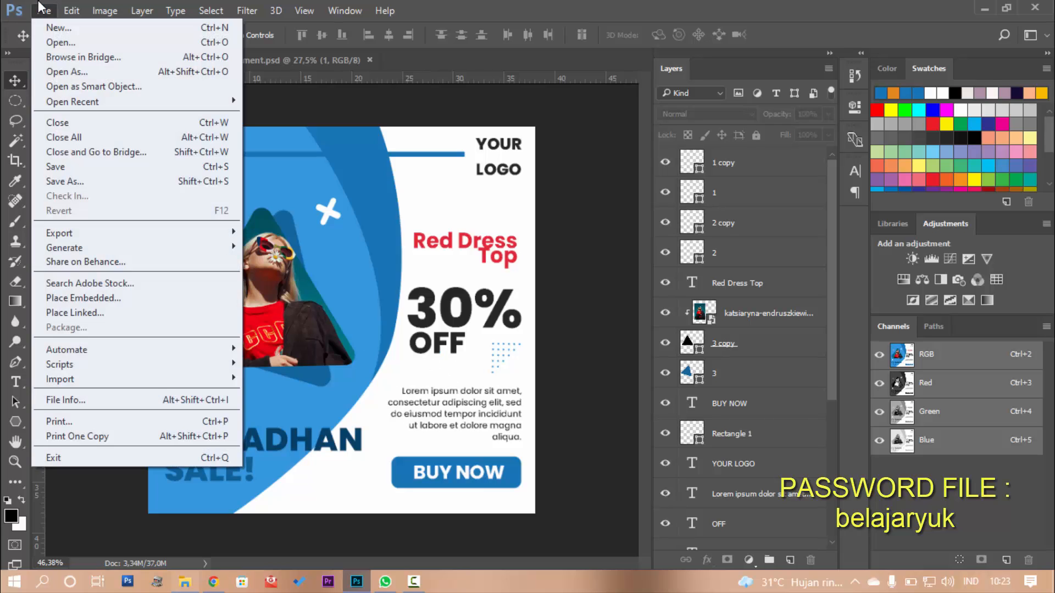
click(42, 11)
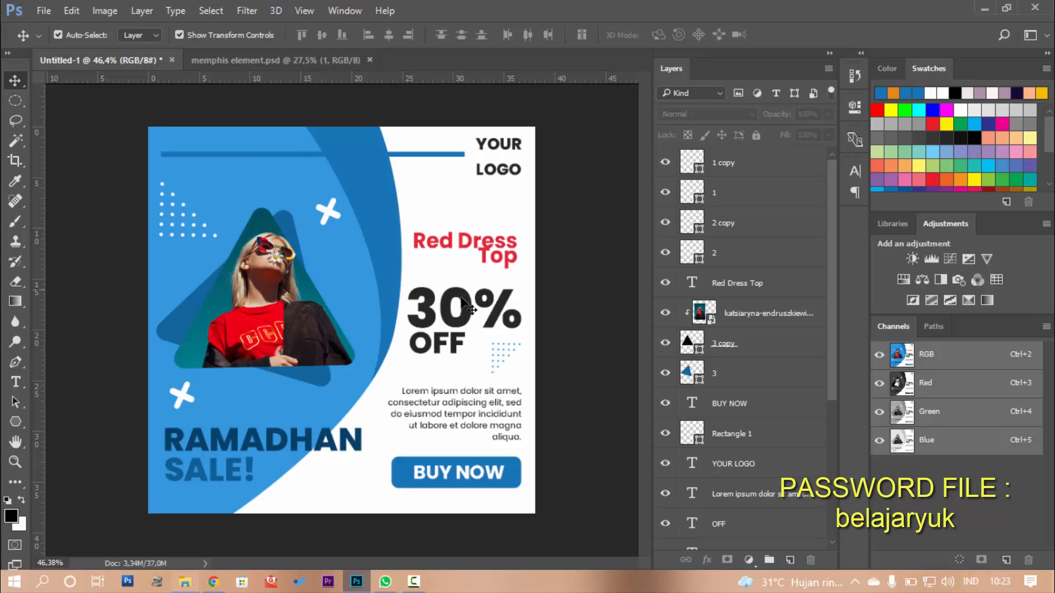
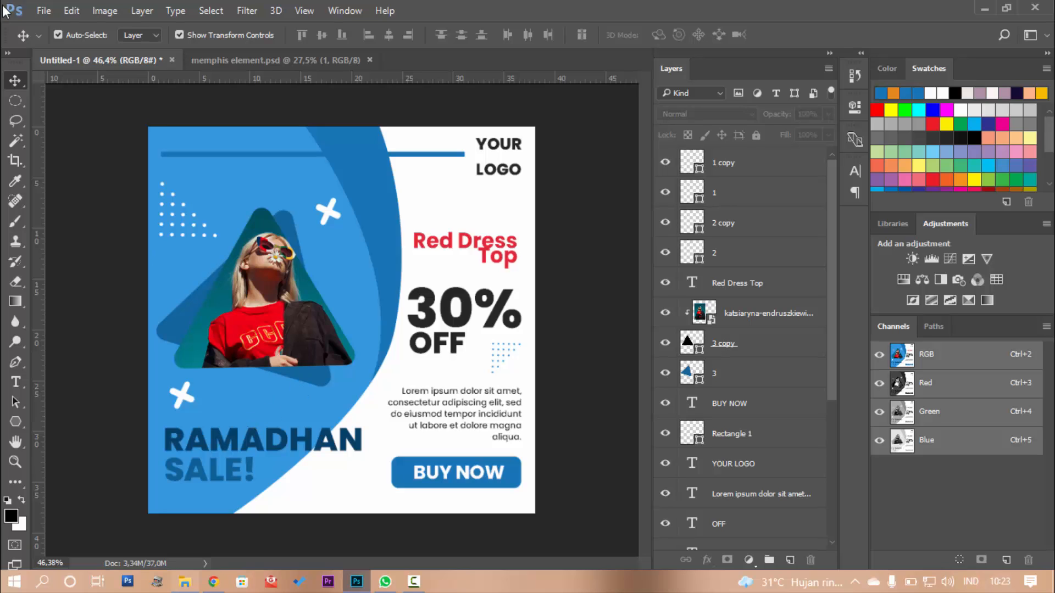
- Start saving the post as a separate file and choose JPEG as the file format
click(43, 9)
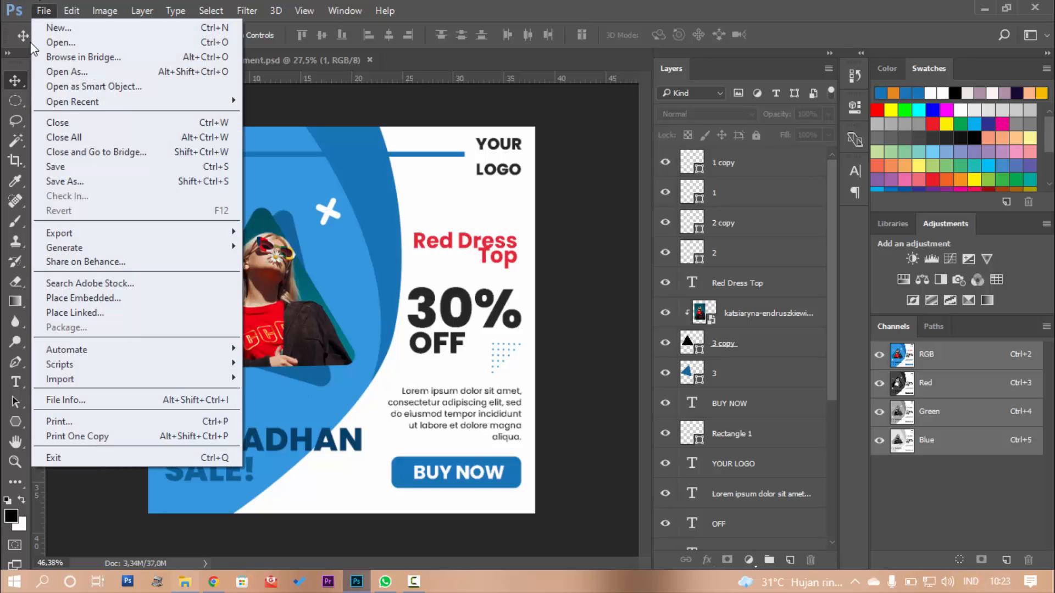
click(69, 184)
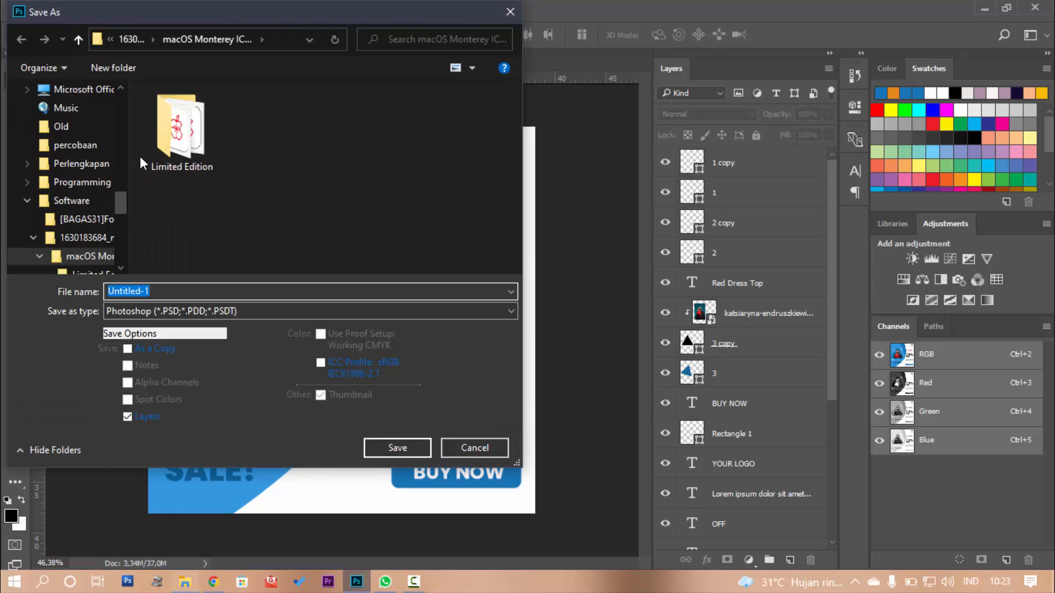
scroll(58, 203, down, 2)
scroll(58, 203, up, 10)
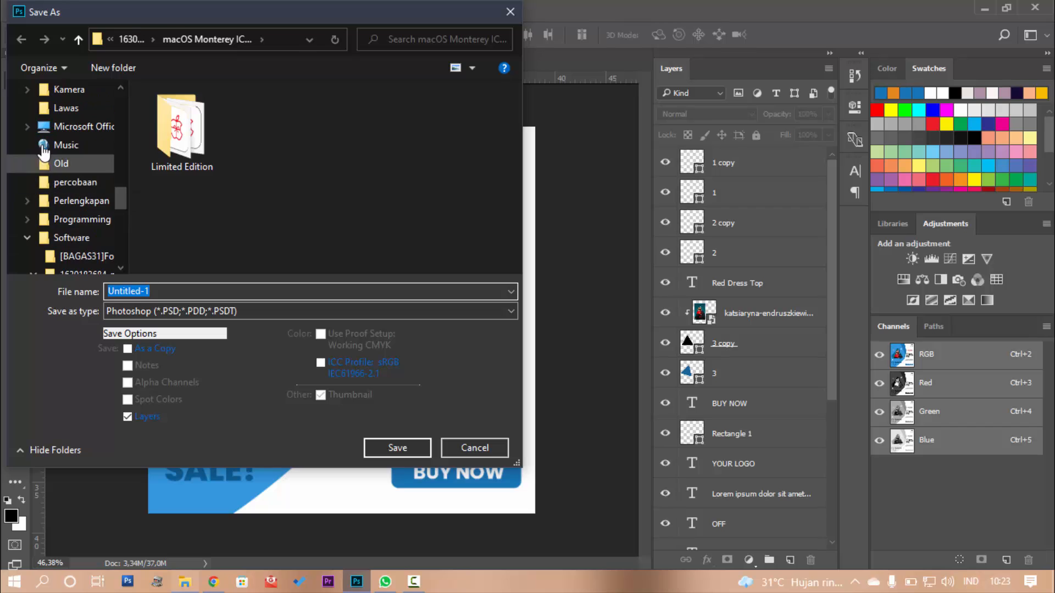
scroll(40, 178, up, 10)
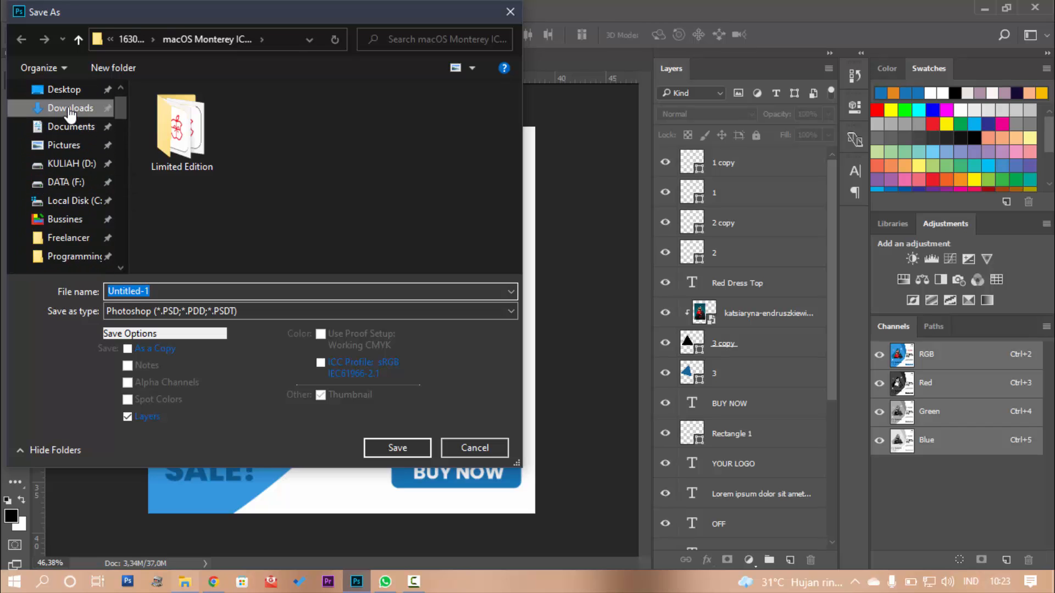
click(70, 110)
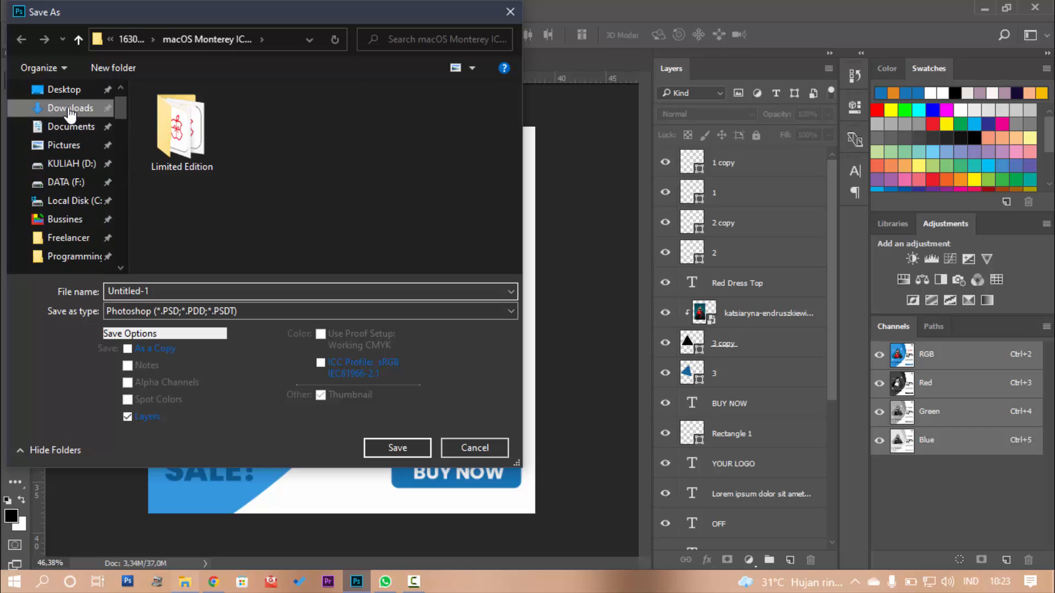
click(270, 312)
click(159, 431)
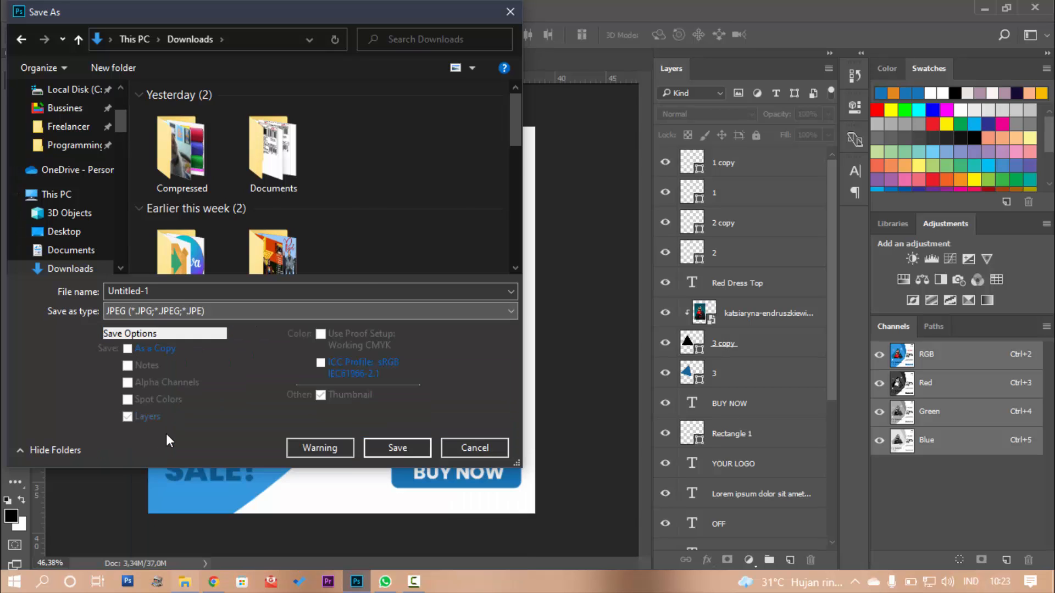
- Choose the Tutorial 5 - Instagram Post 1 folder, inside Youtube on the DATA (F:) drive, as the save location
scroll(84, 204, down, 3)
scroll(325, 209, down, 3)
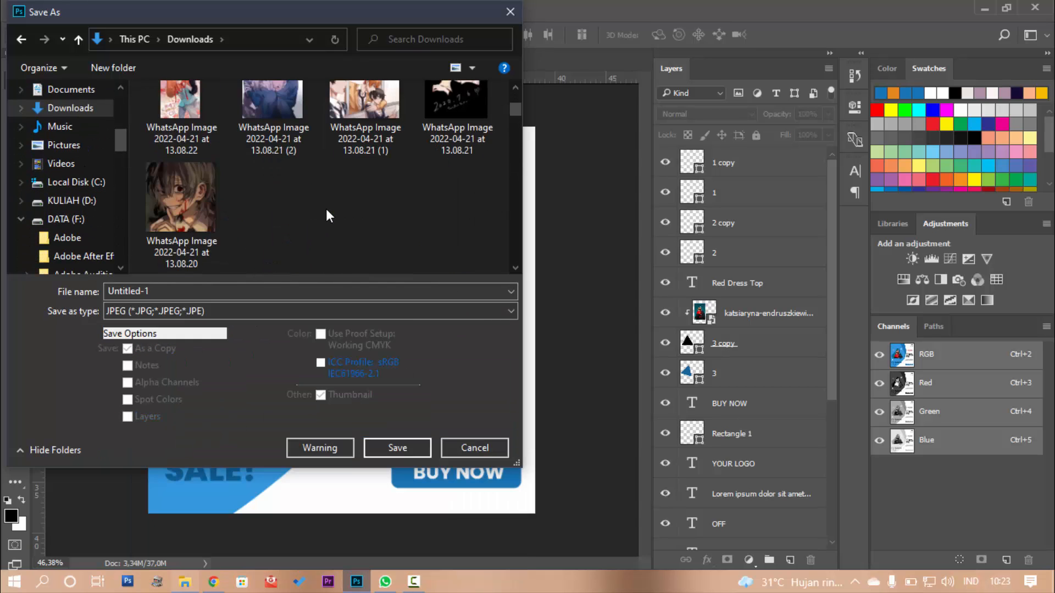
scroll(324, 223, down, 2)
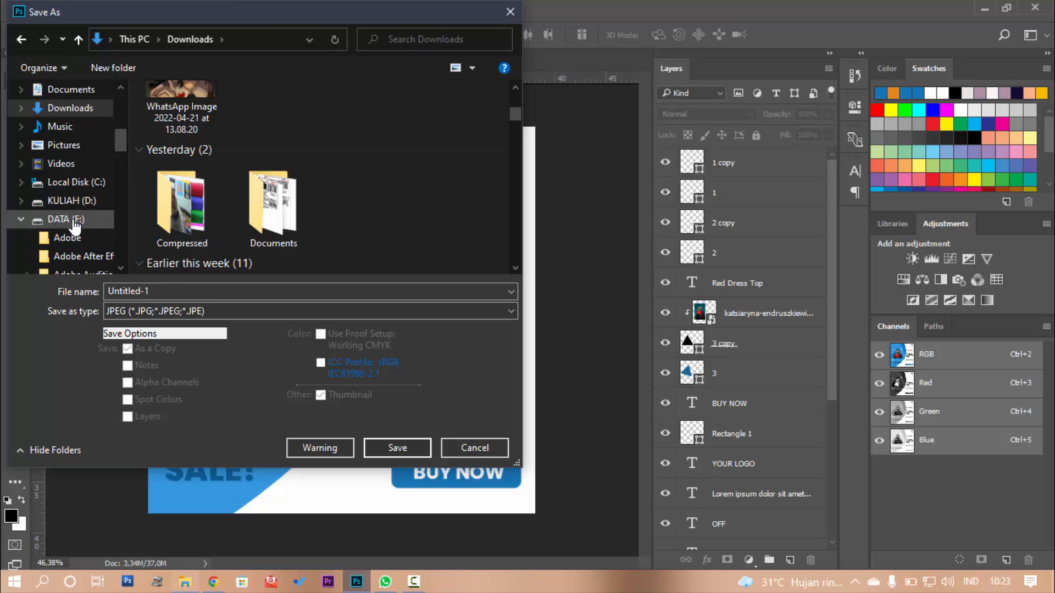
click(22, 218)
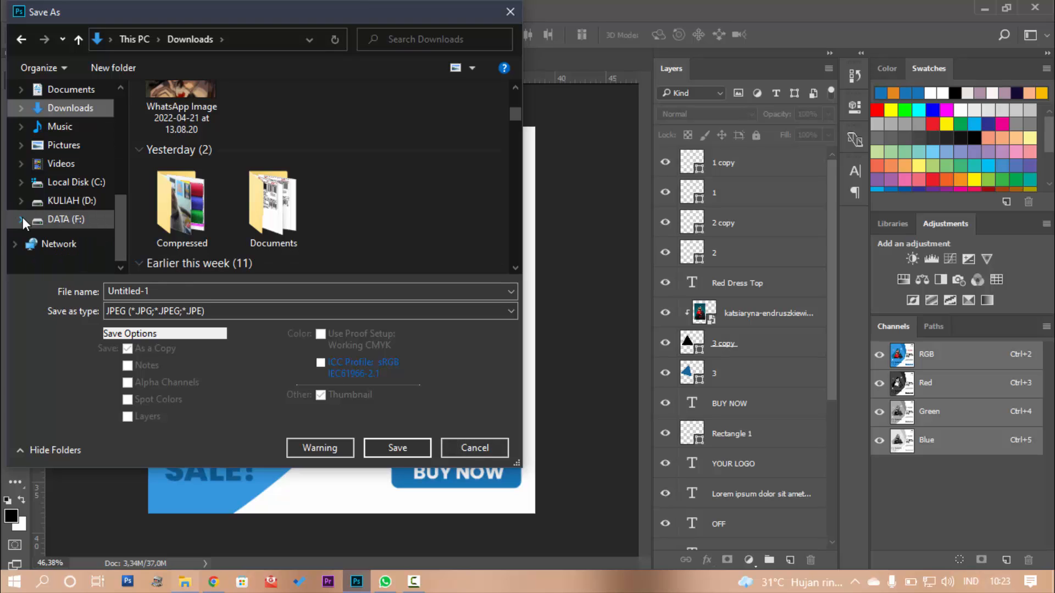
click(69, 219)
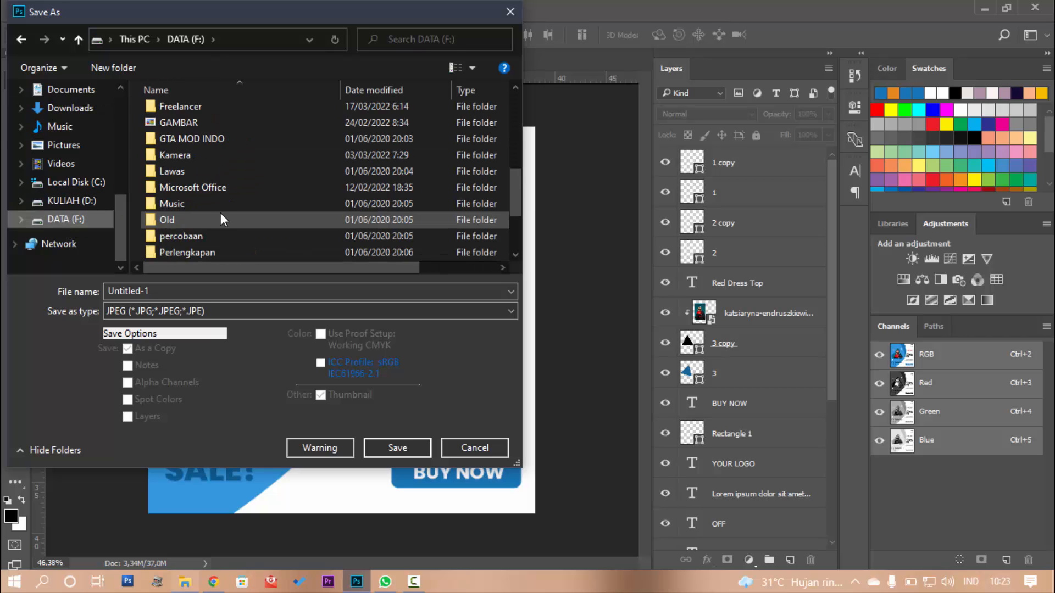
scroll(209, 230, down, 2)
click(183, 254)
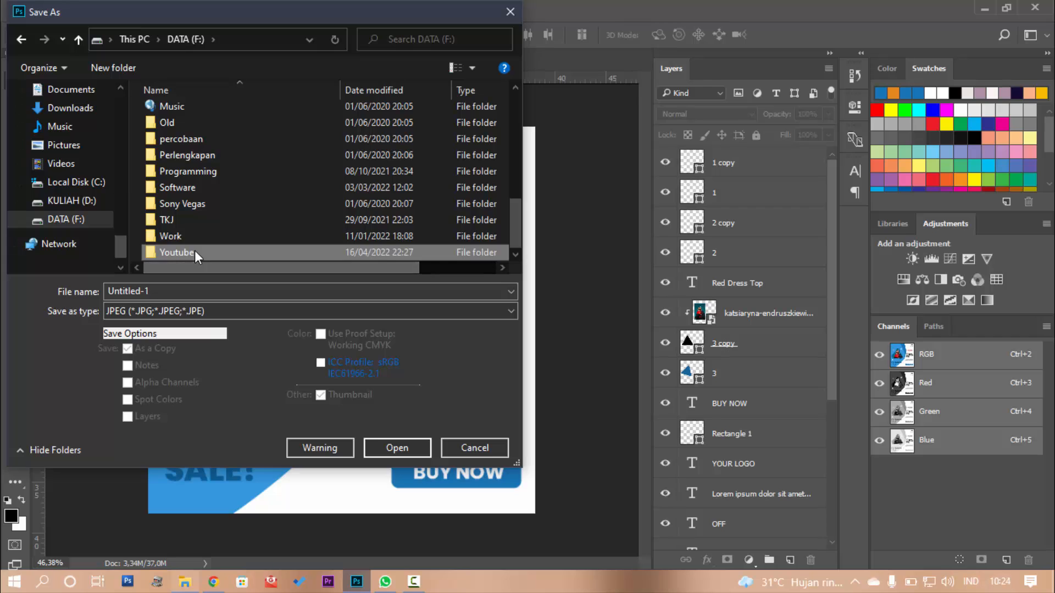
double_click(194, 251)
double_click(239, 129)
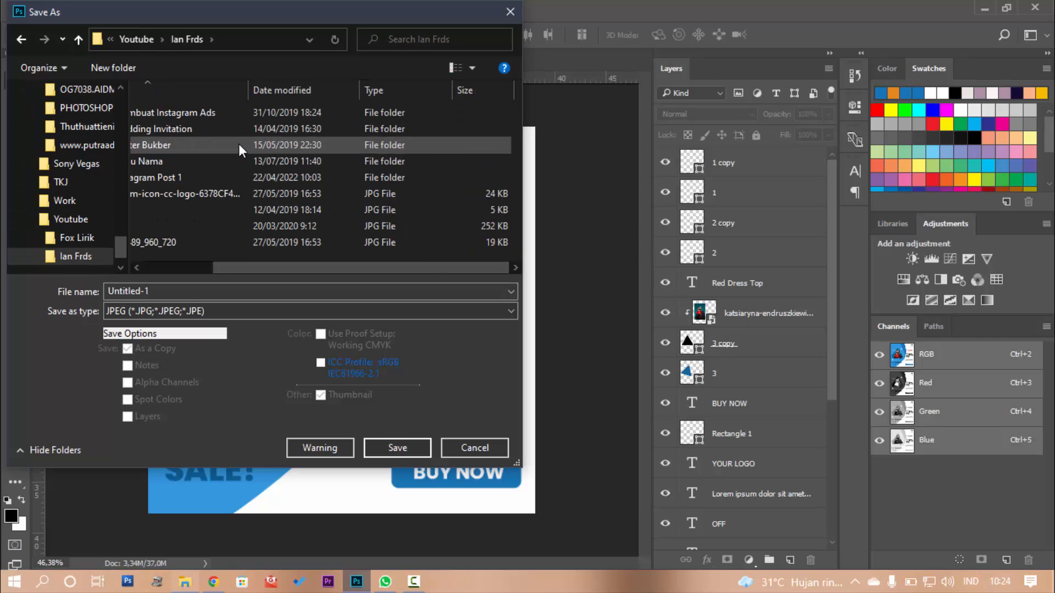
double_click(222, 175)
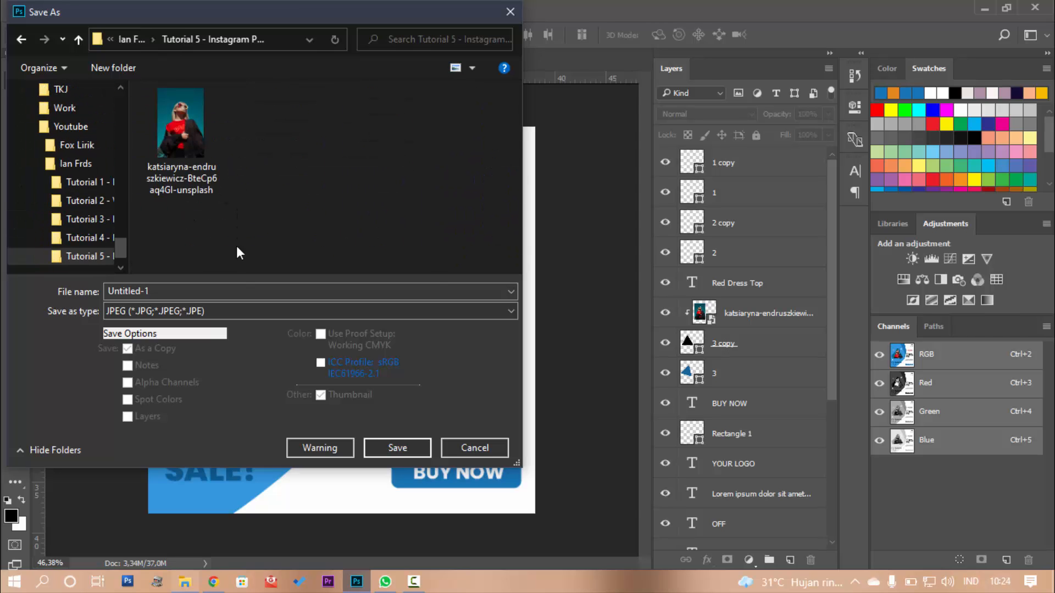
- Name the JPEG file "Instagram - post - 1" and save it
click(233, 291)
key(BackSpace)
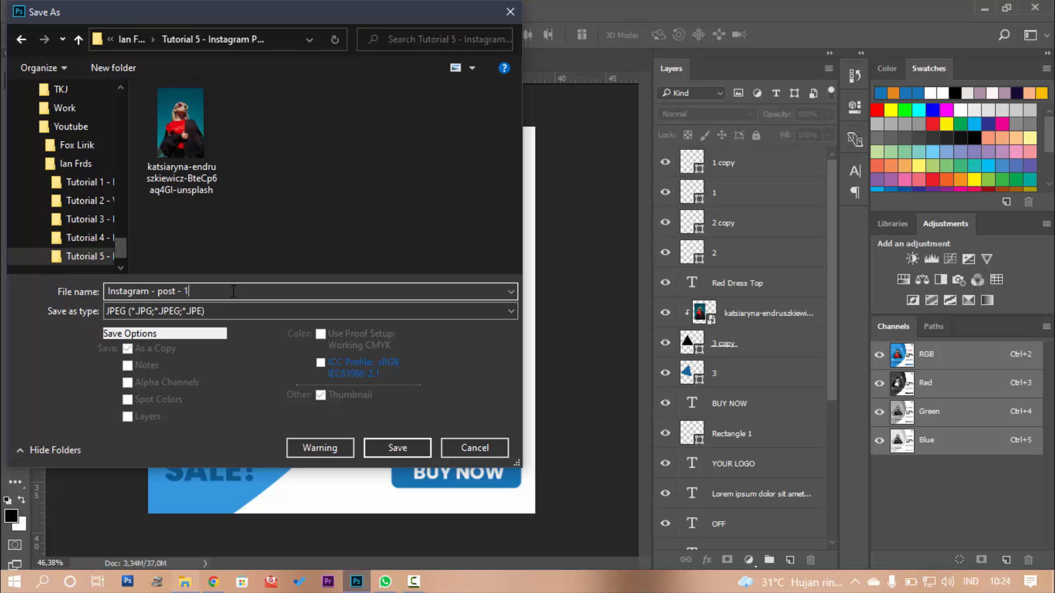
key(Return)
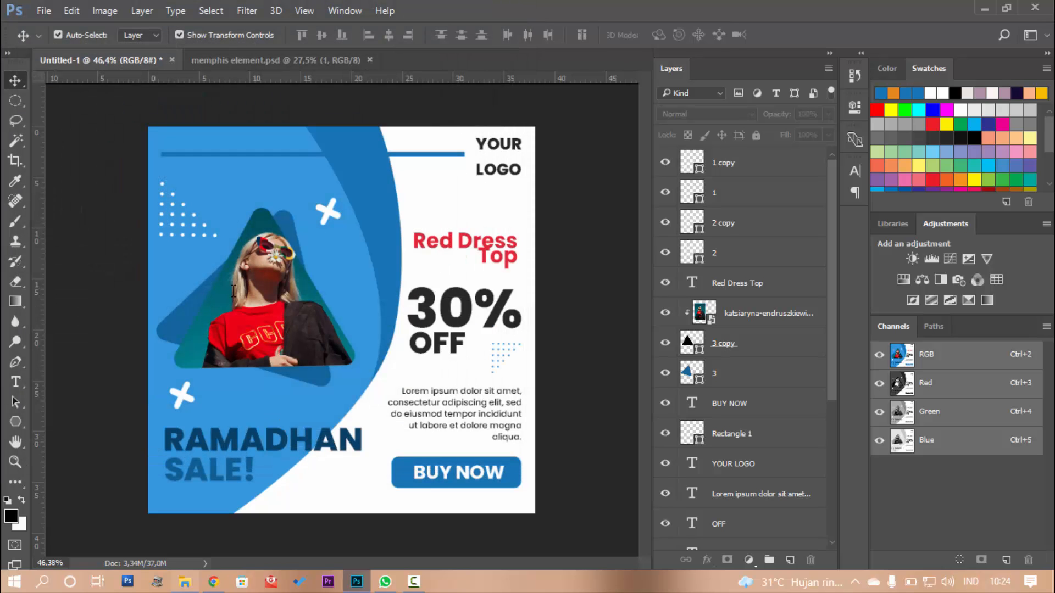